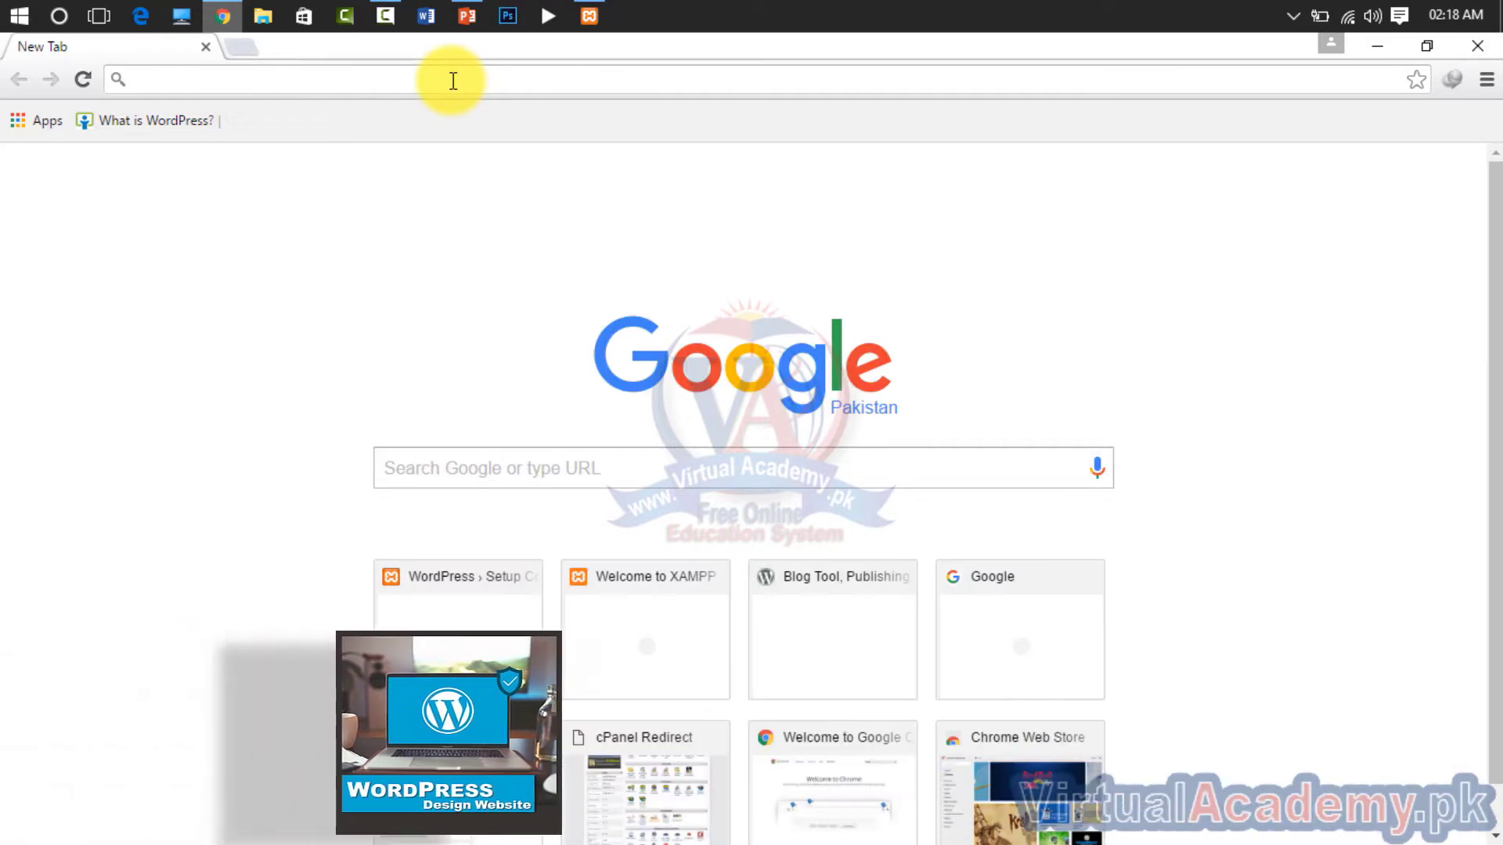
Open the WordPress admin dashboard at localhost/wordpress/wp-admin
type("localhost/wordpress")
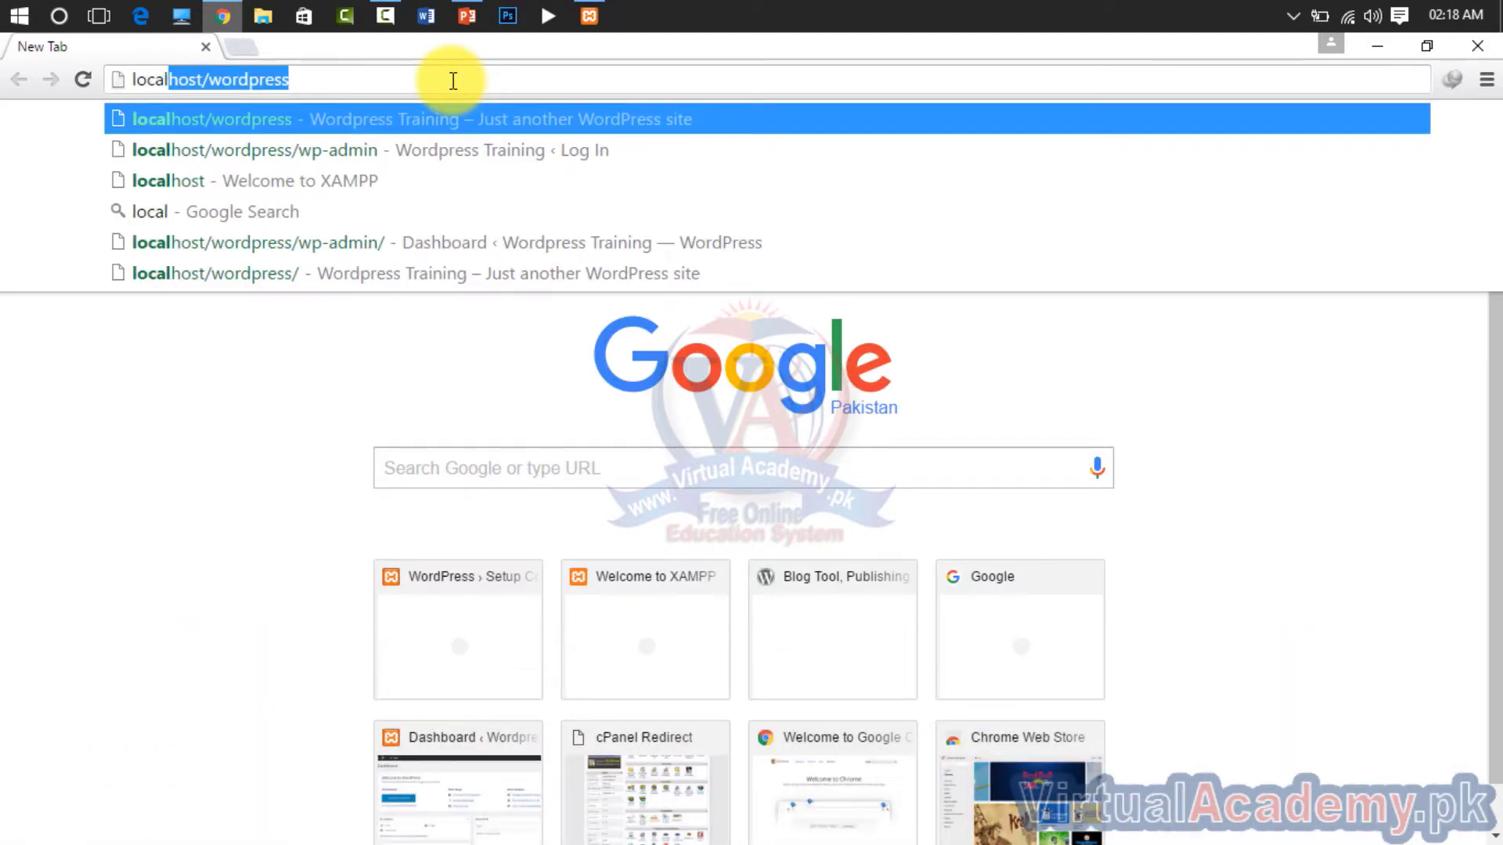
key("Down")
key("Return")
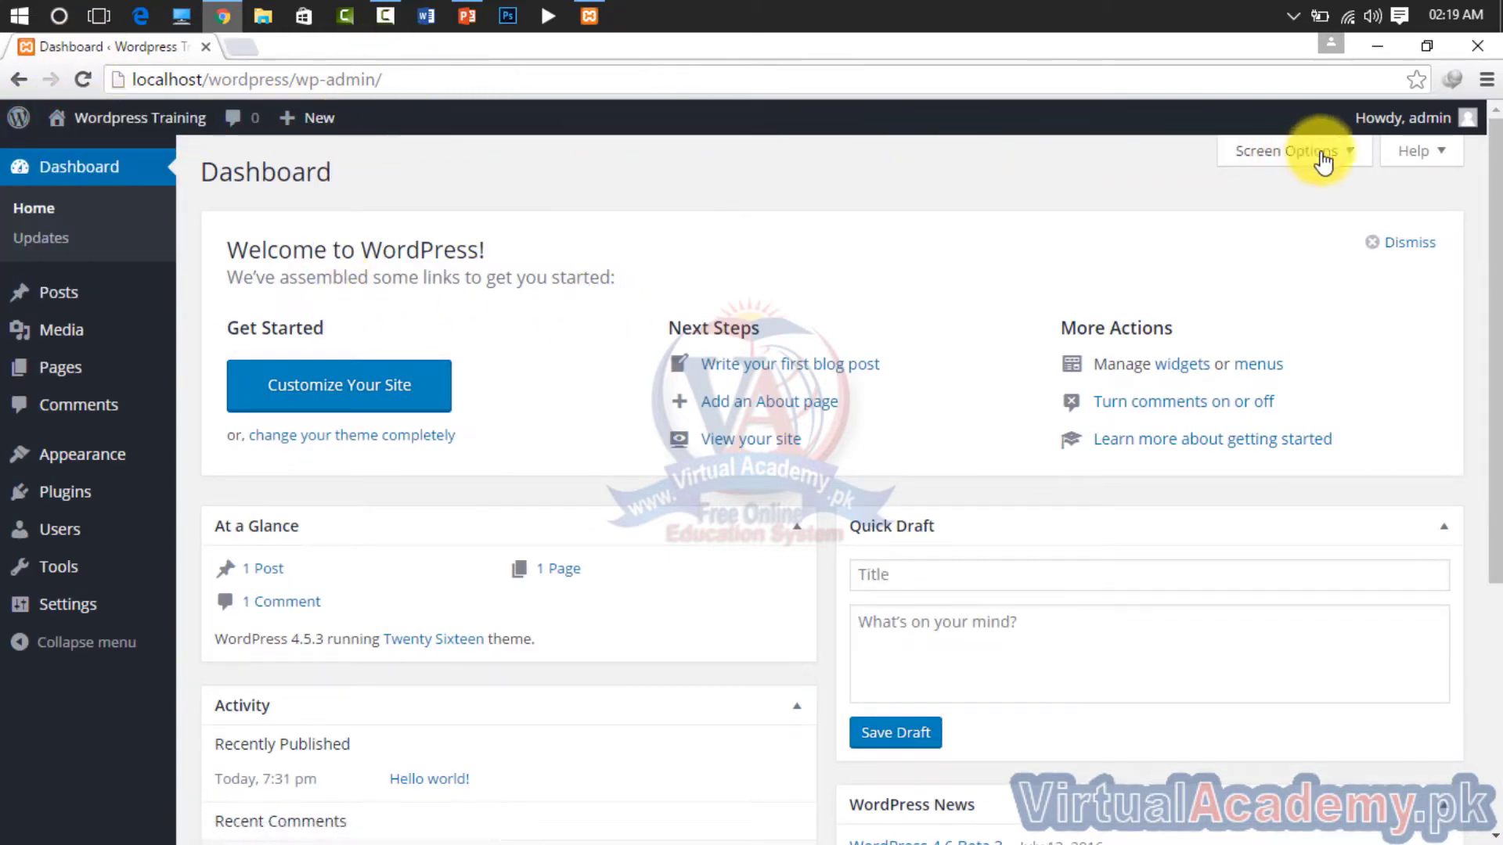
mouse_move(1409, 118)
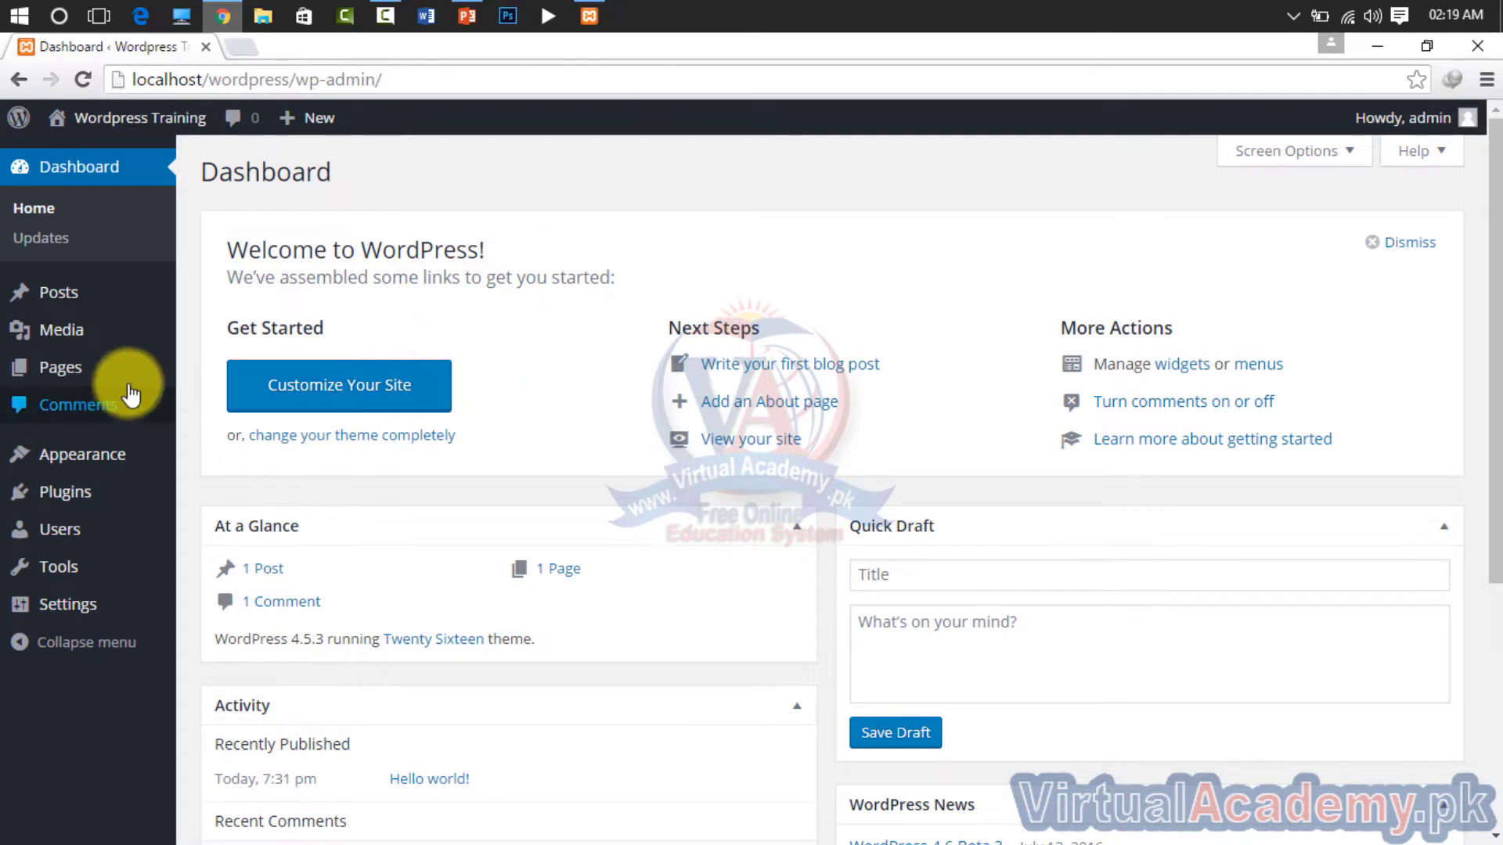
mouse_move(84, 301)
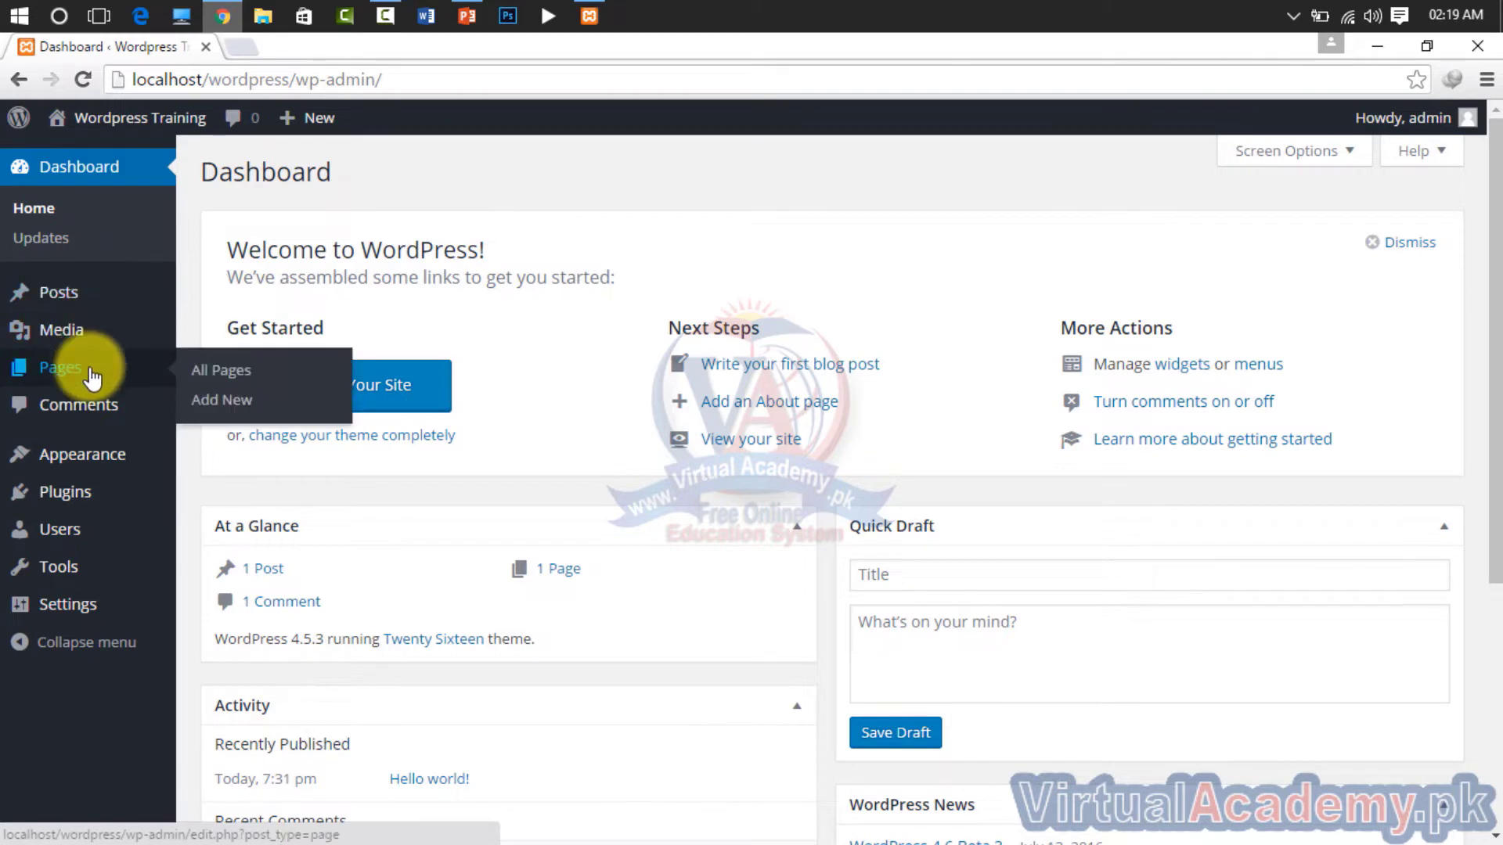
mouse_move(101, 453)
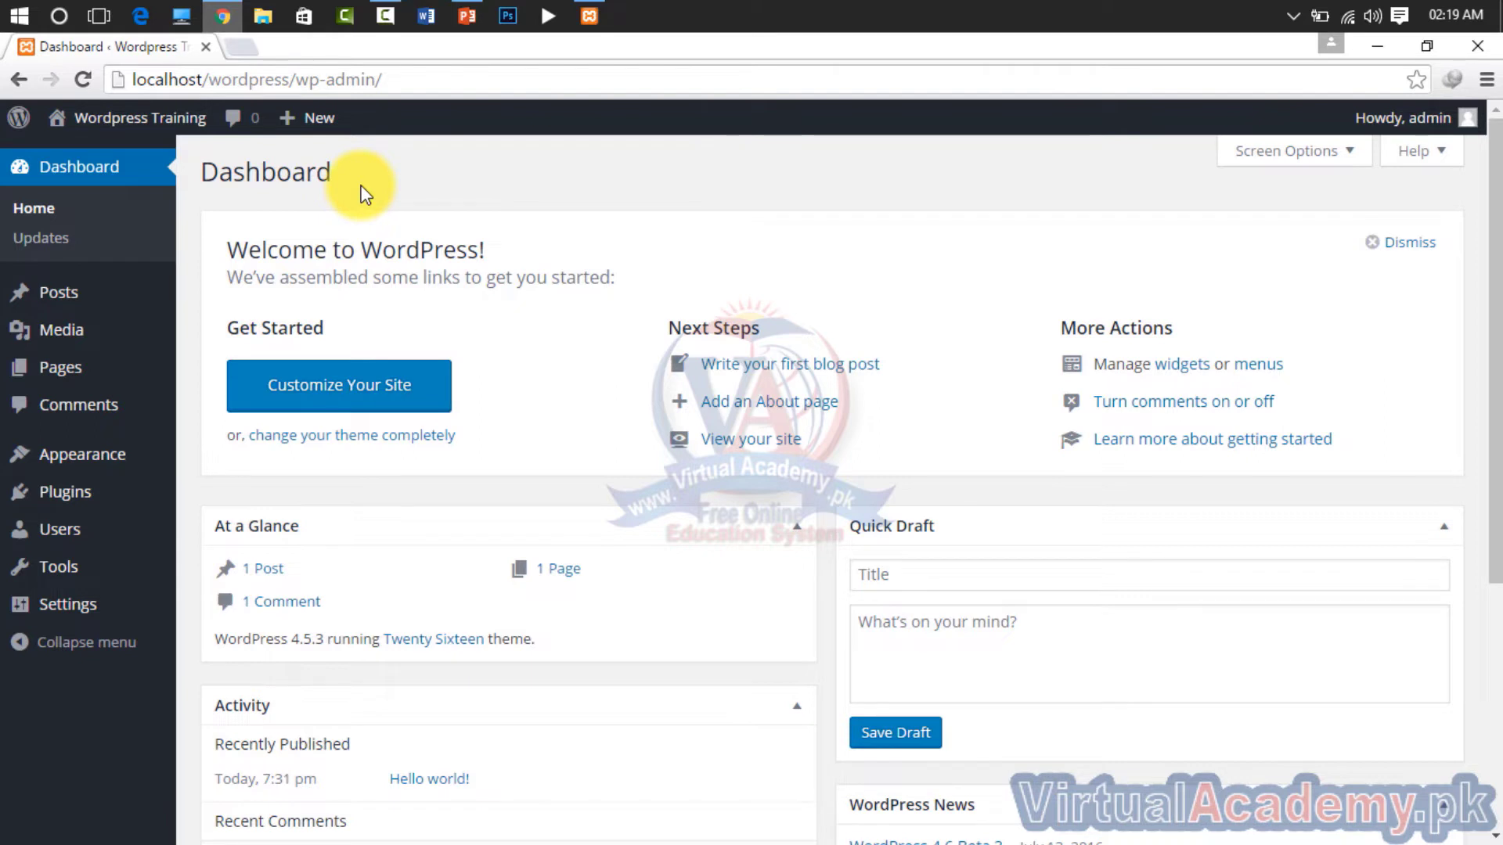
Open the About WordPress page in a new browser tab and look through its What's New section
mouse_move(25, 129)
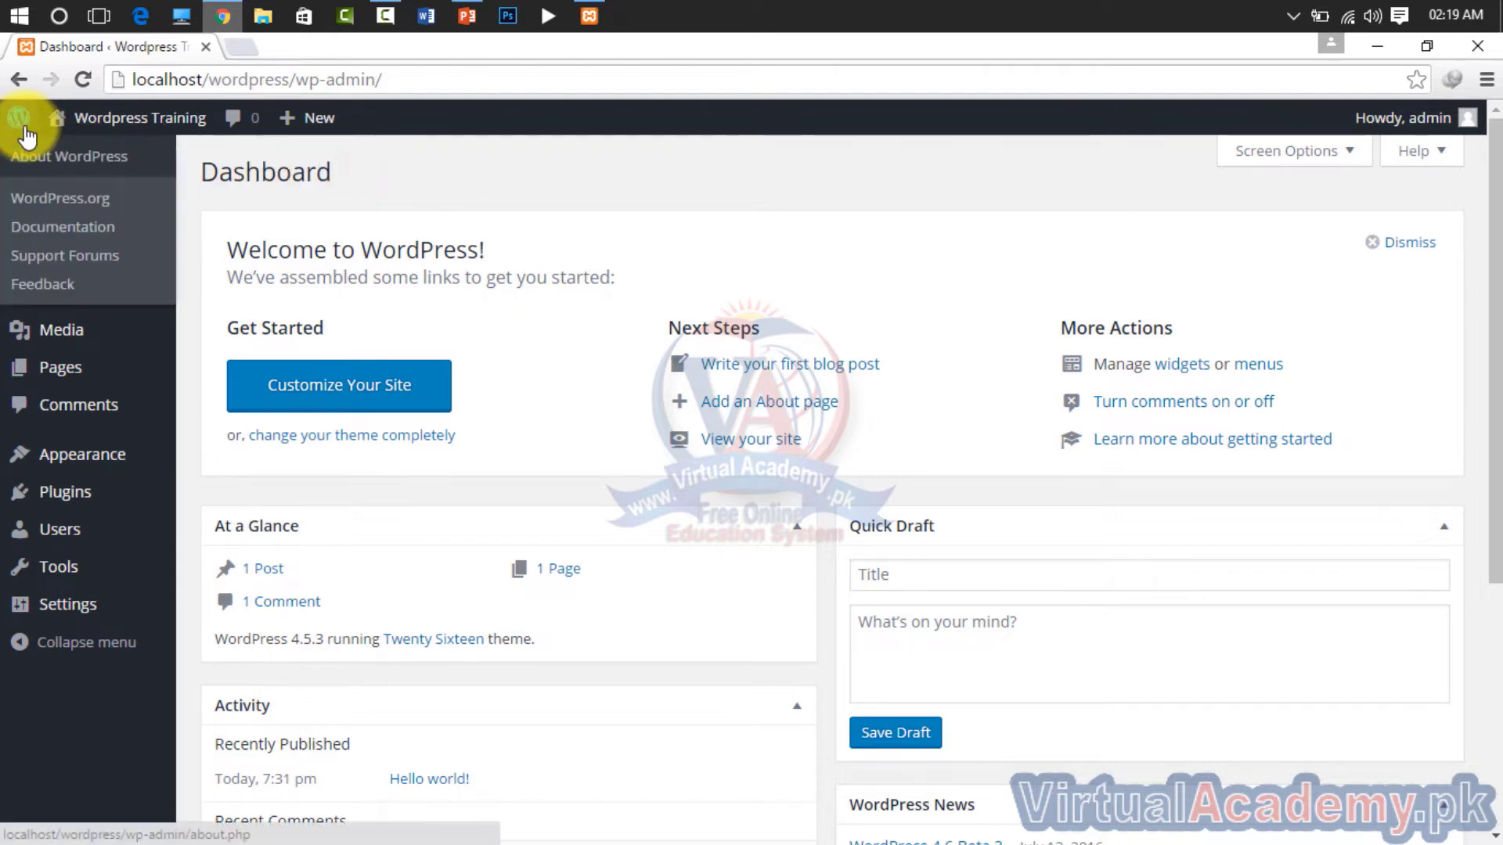
right_click(114, 163)
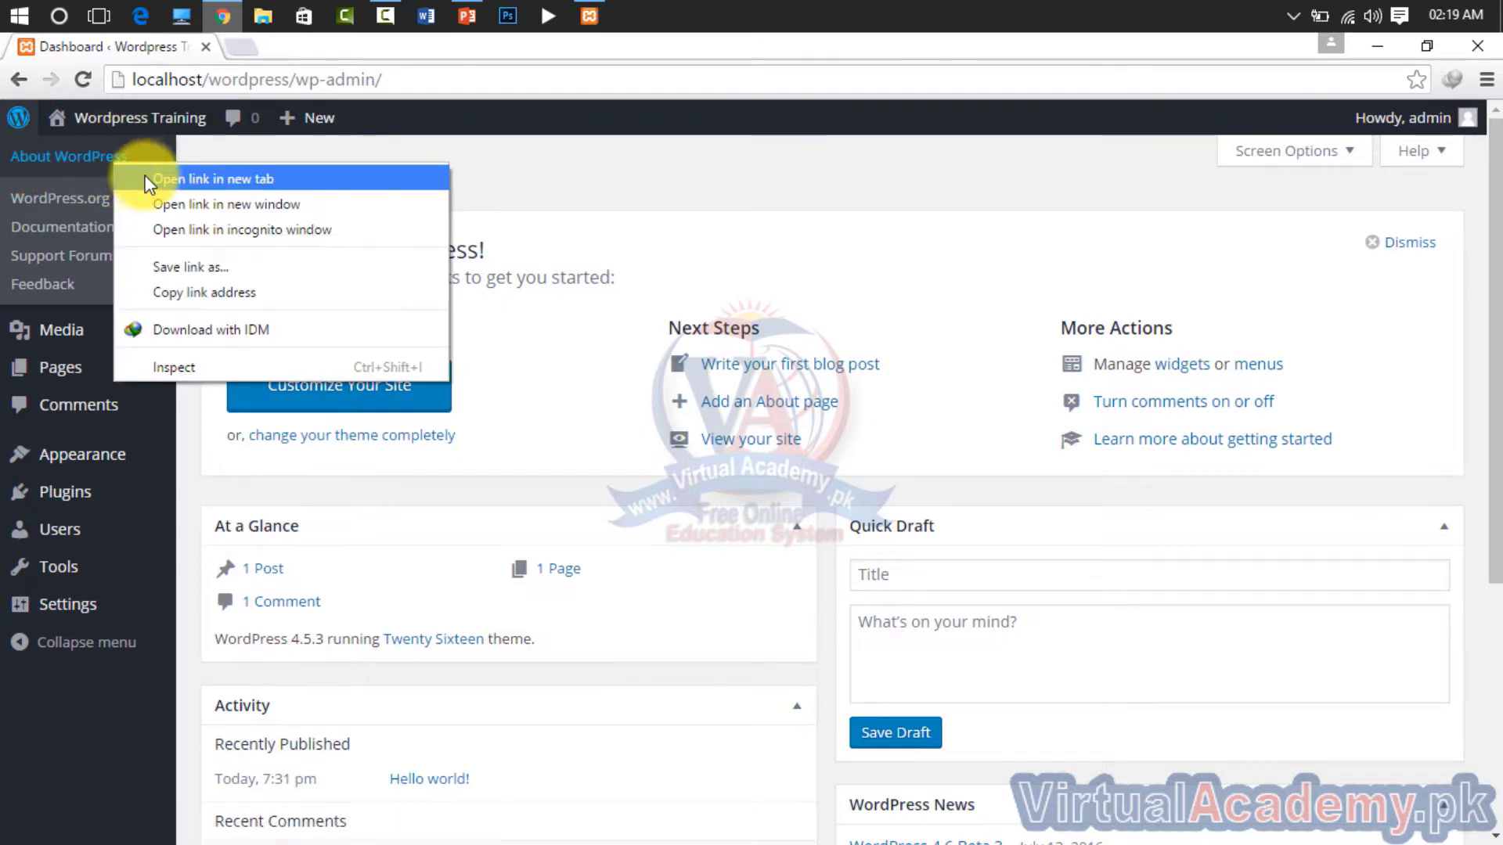
left_click(147, 182)
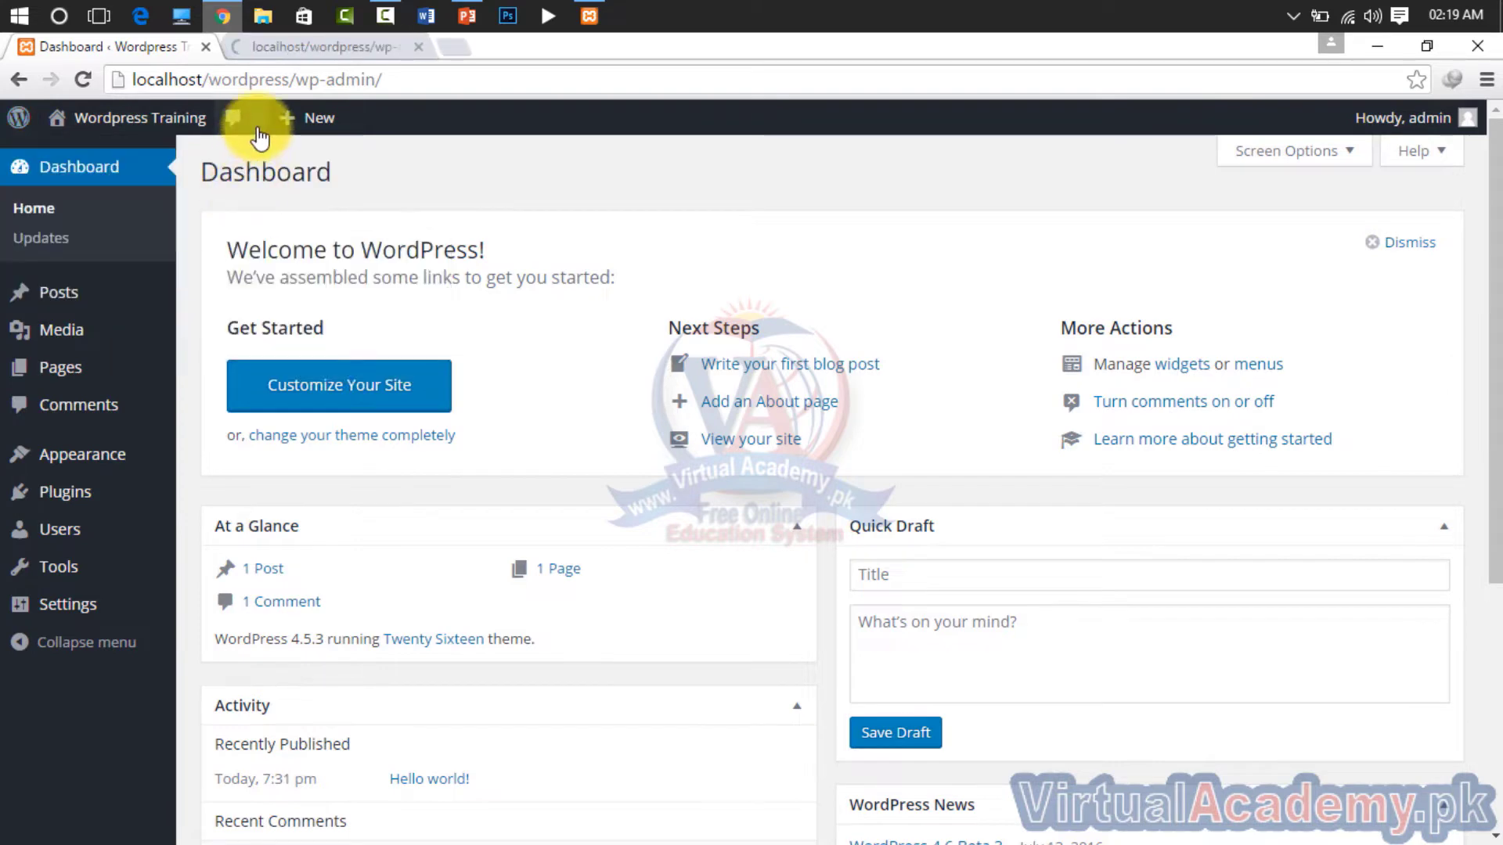
left_click(280, 44)
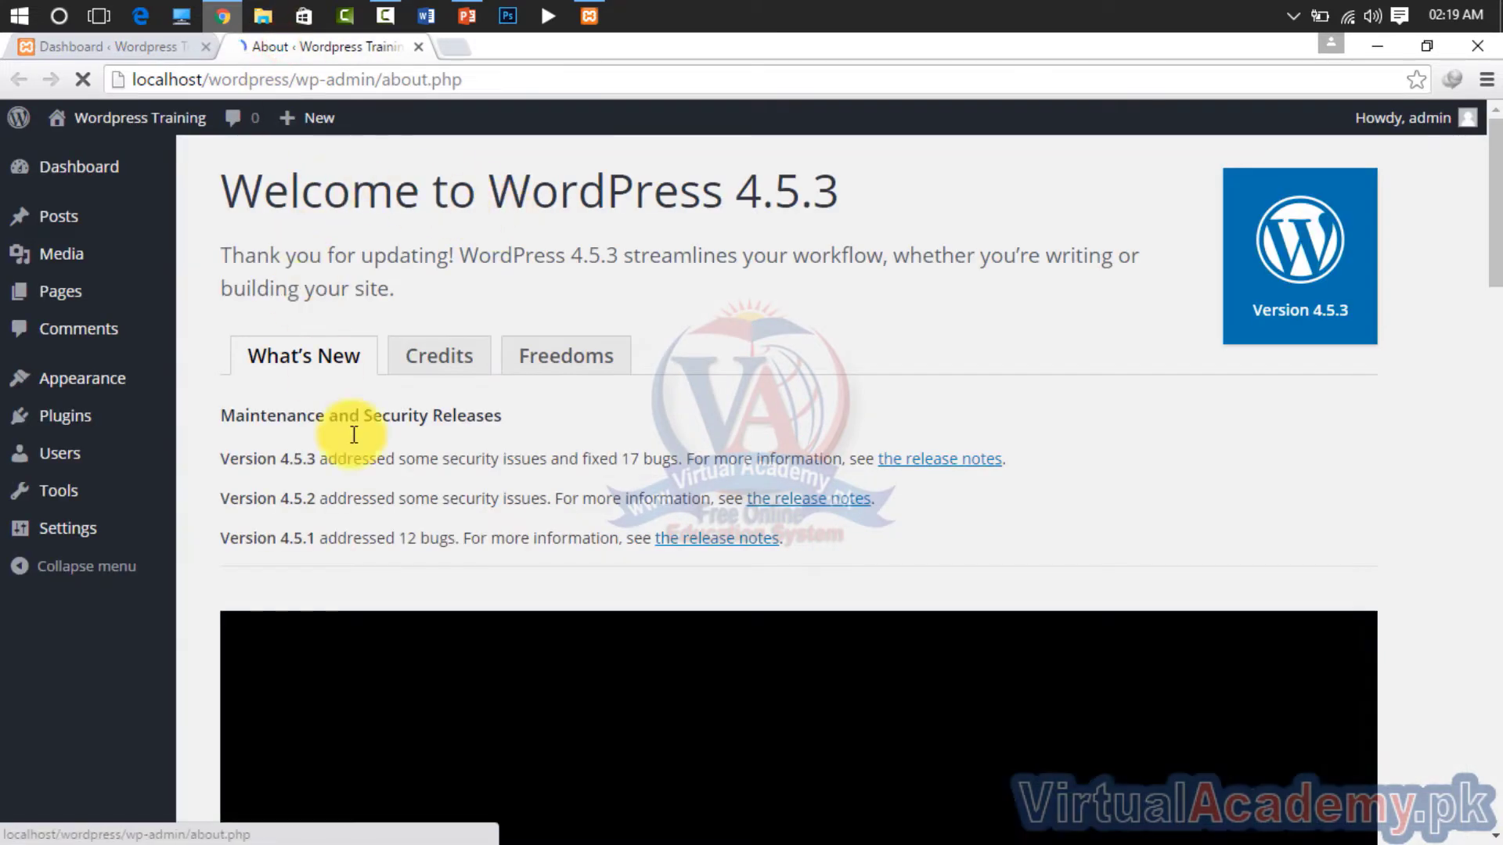
scroll(439, 401, "down", 10)
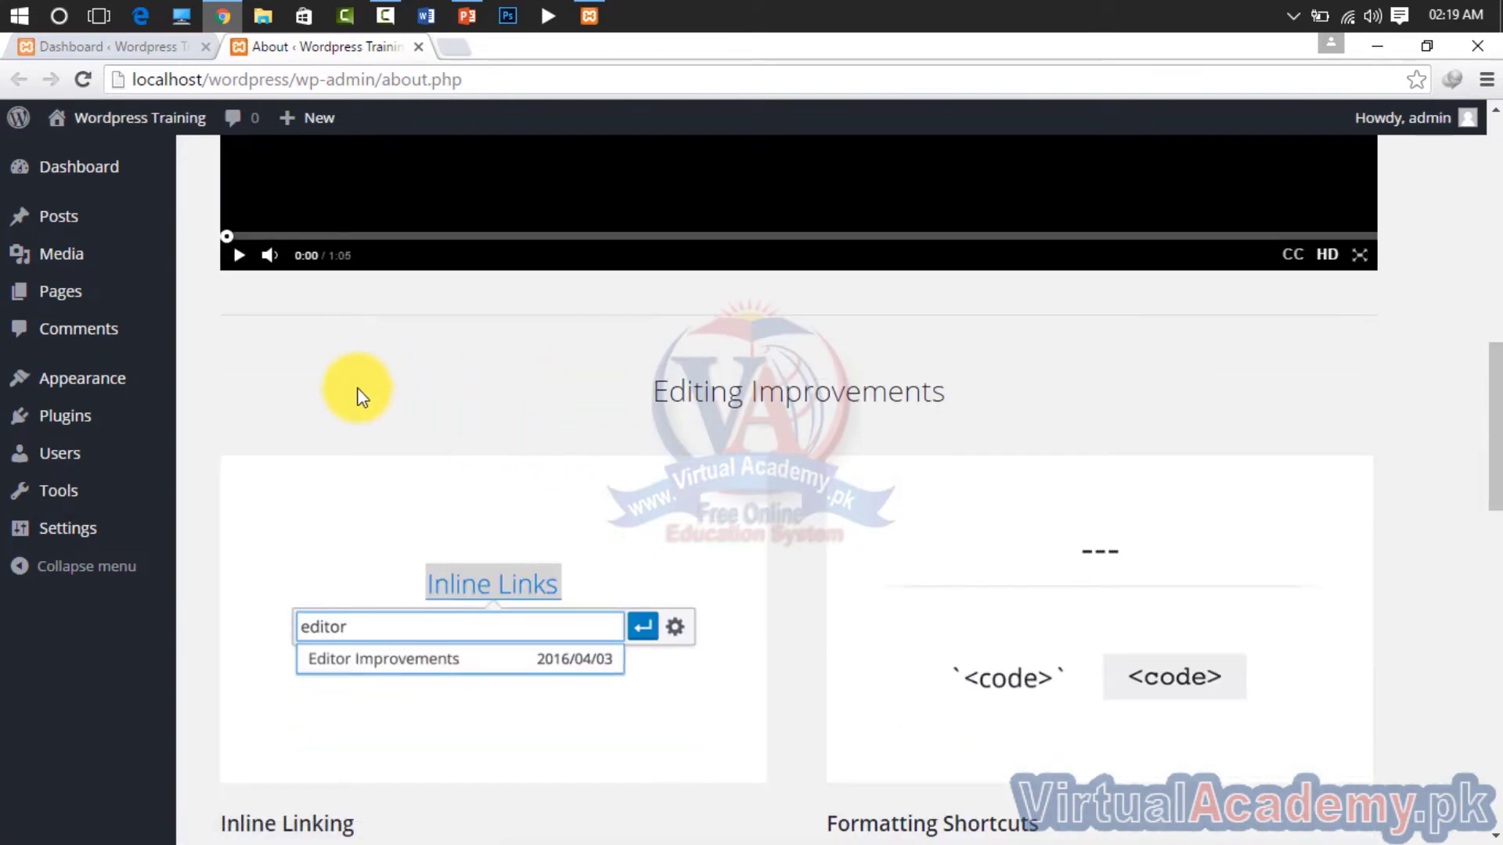
scroll(359, 392, "up", 10)
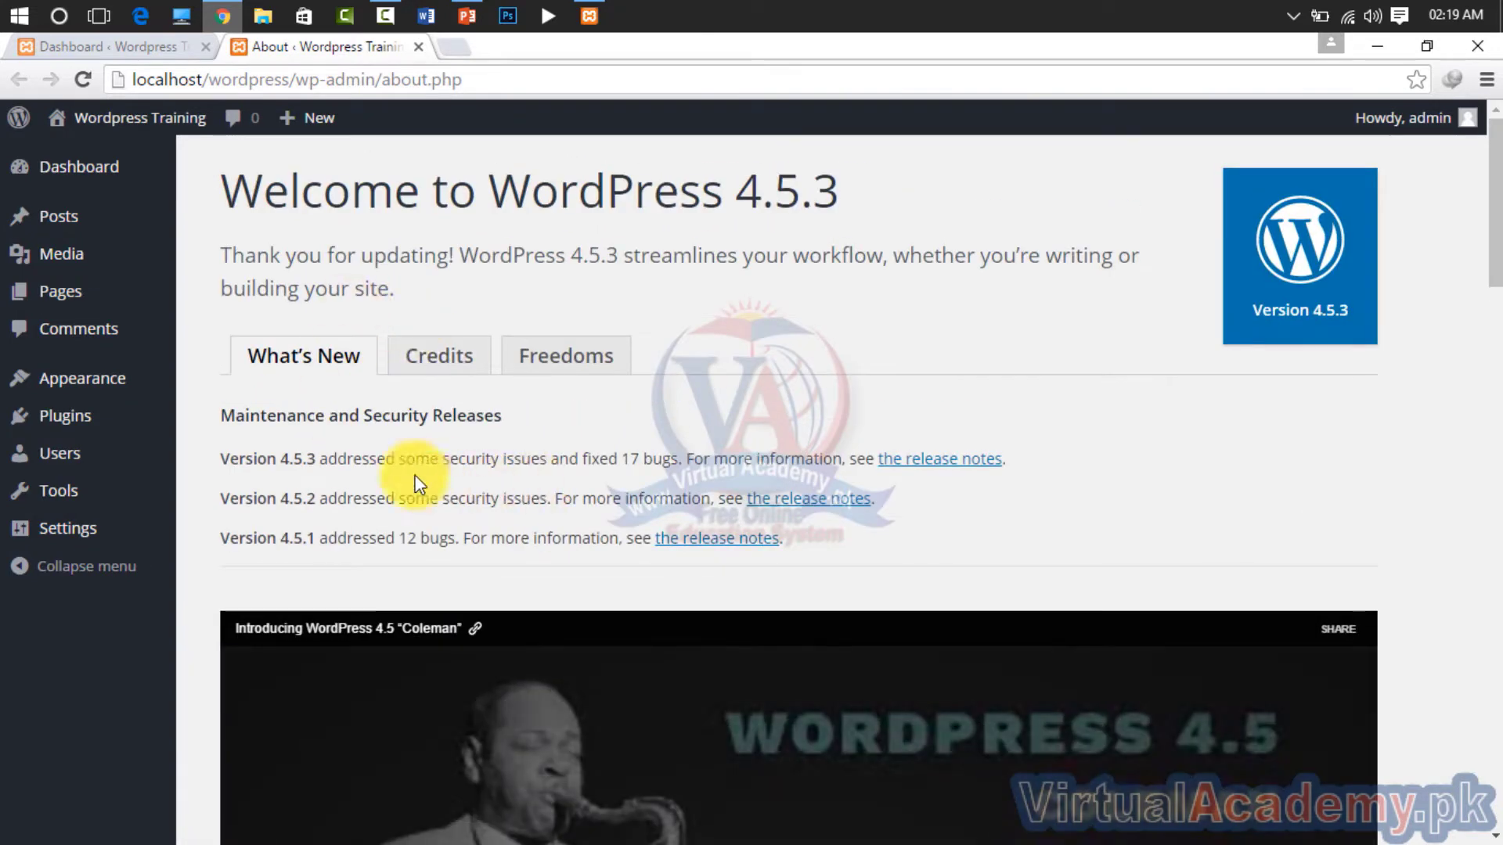
View the Credits and Freedoms sections of the About WordPress page and close its browser tab
left_click(445, 352)
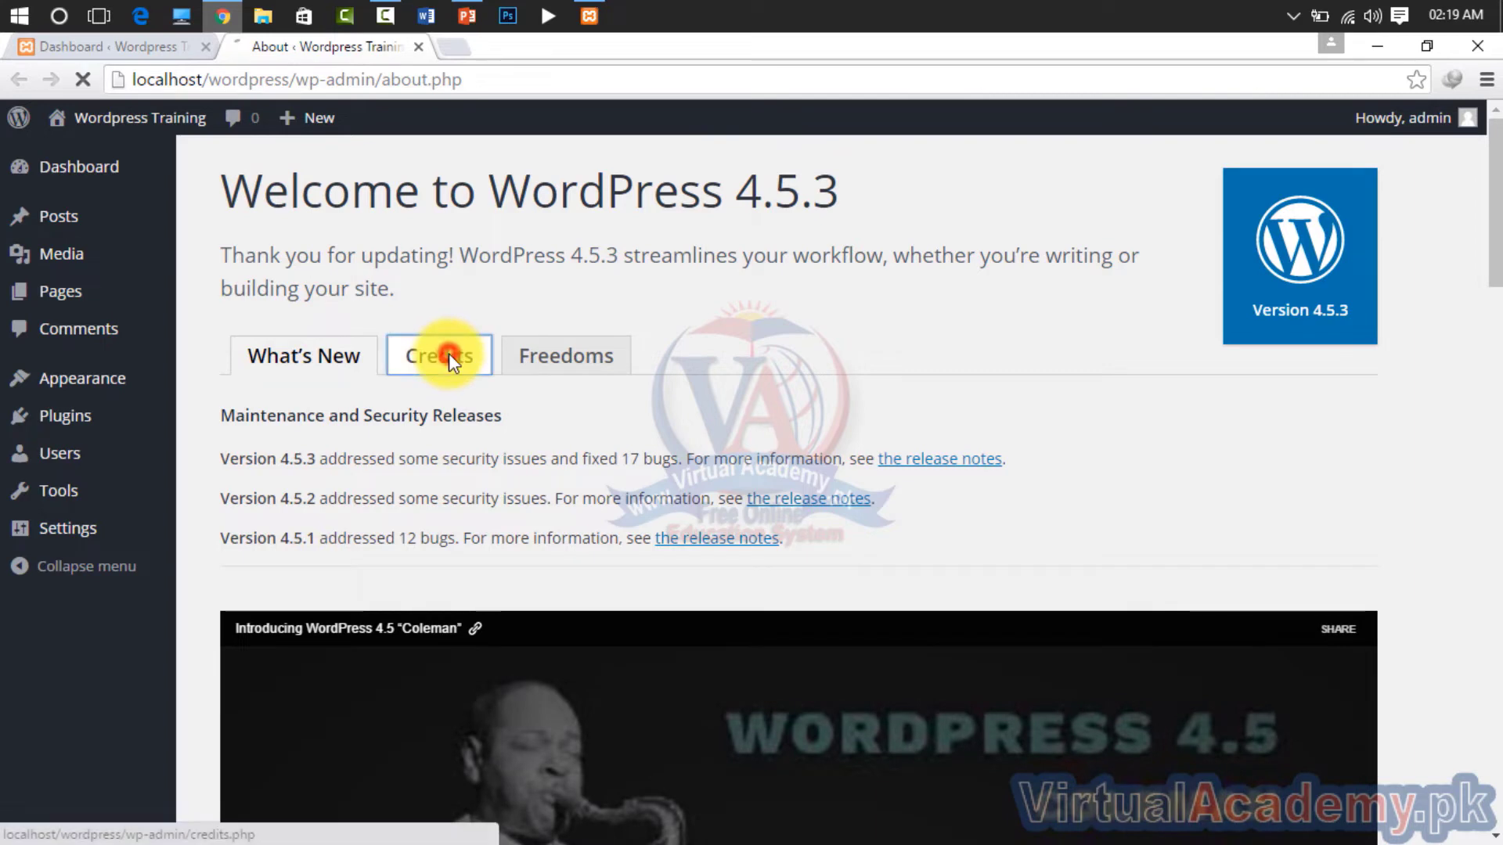
left_click(567, 363)
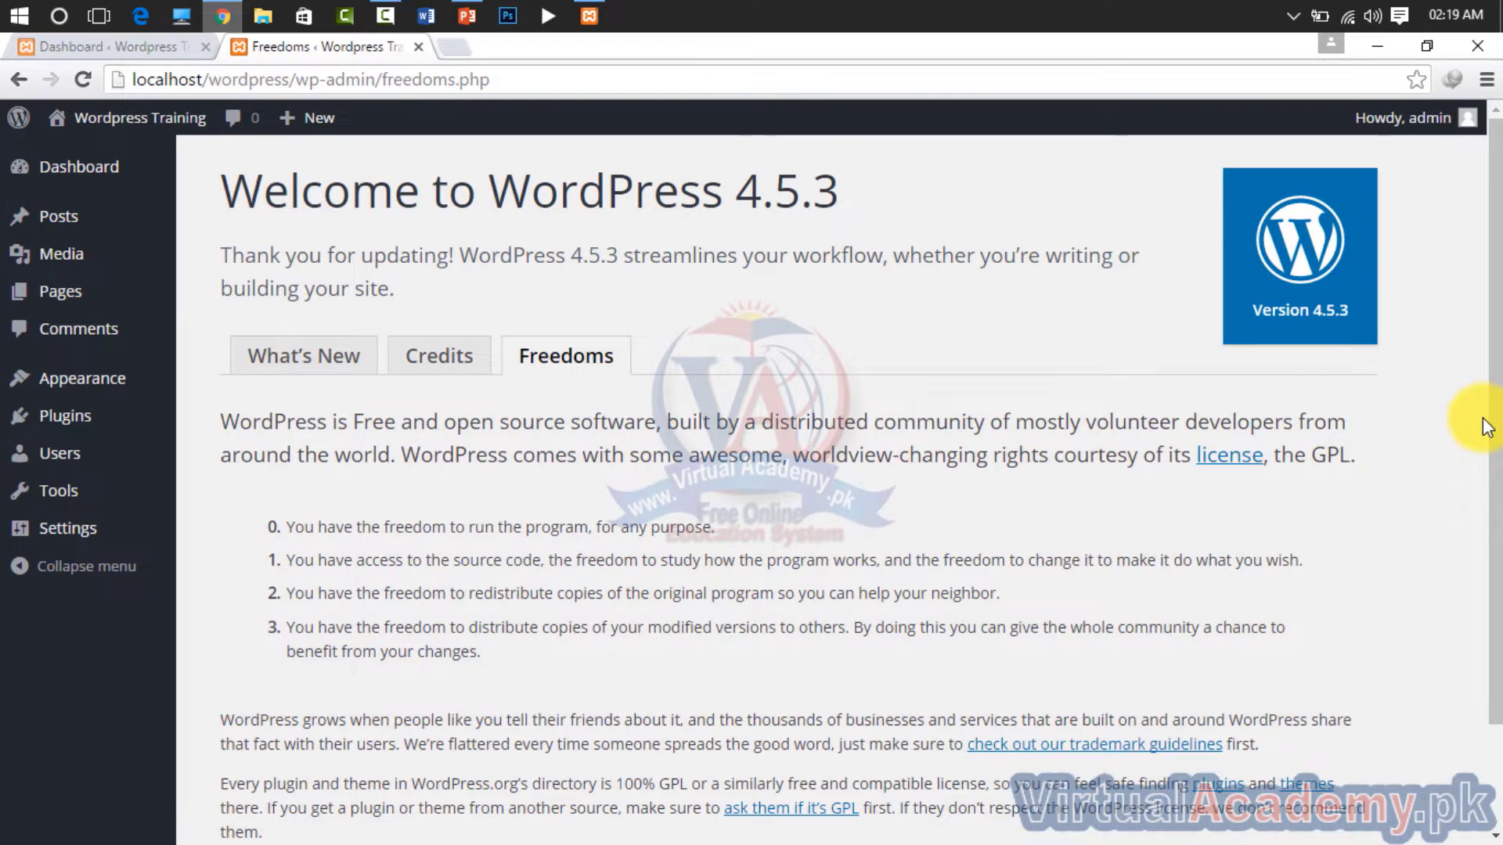
left_click(419, 46)
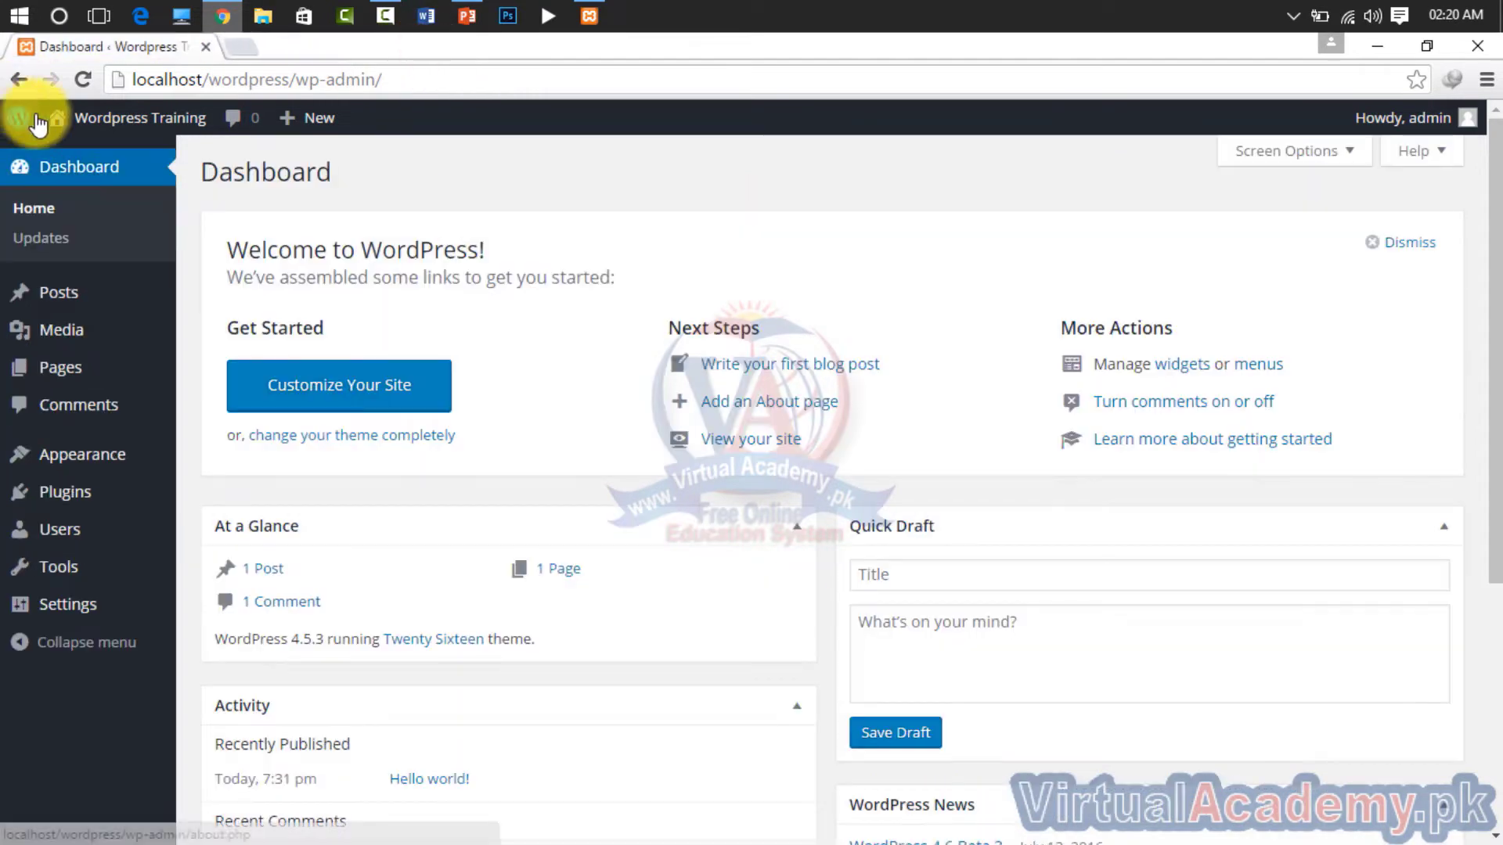
Open the WordPress Support Forums in a new browser tab and look over the forum list and forum search
mouse_move(23, 145)
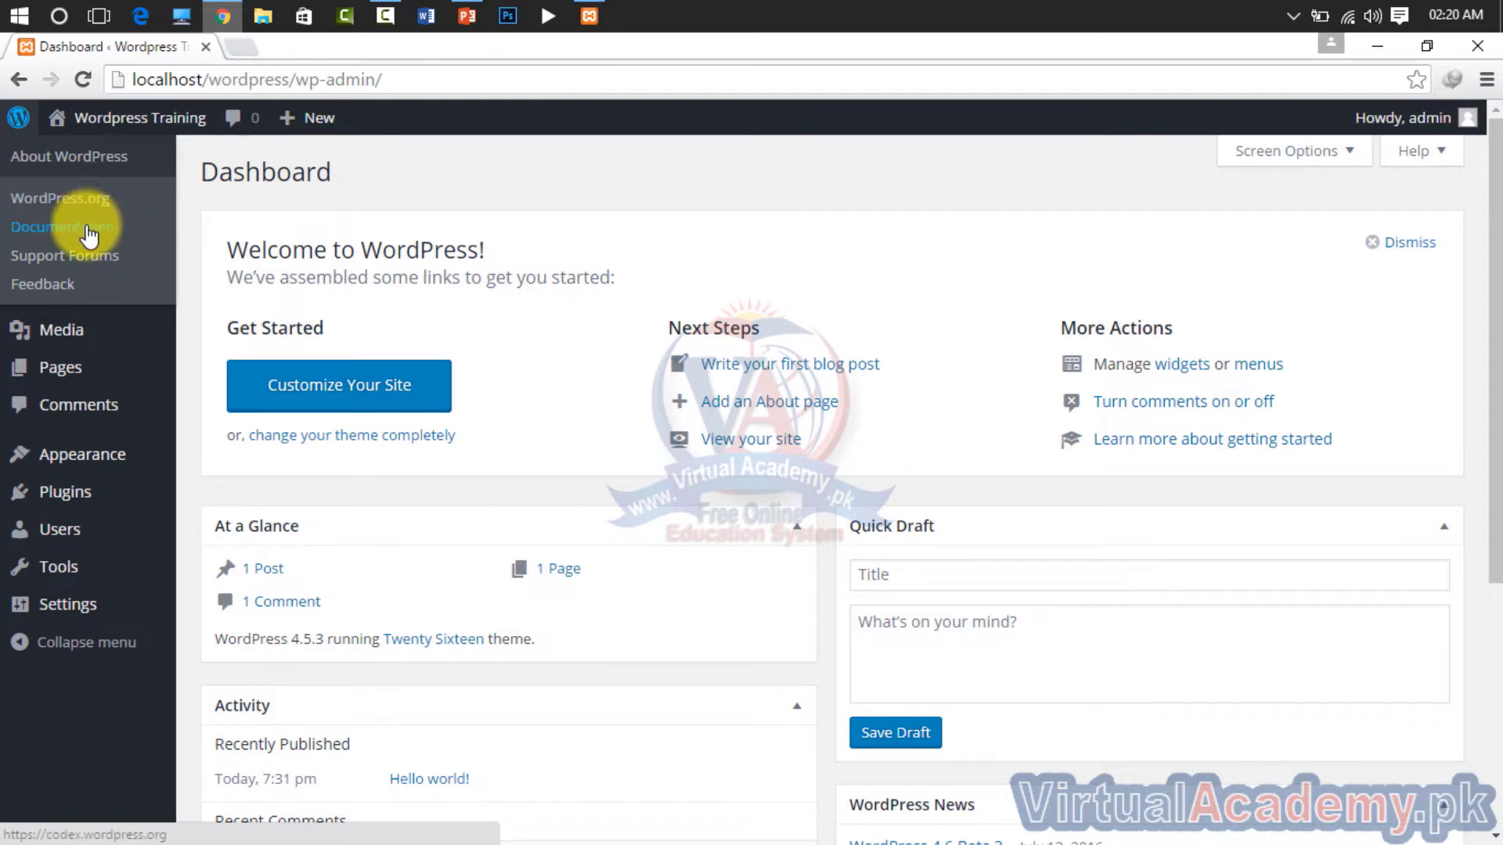
right_click(76, 255)
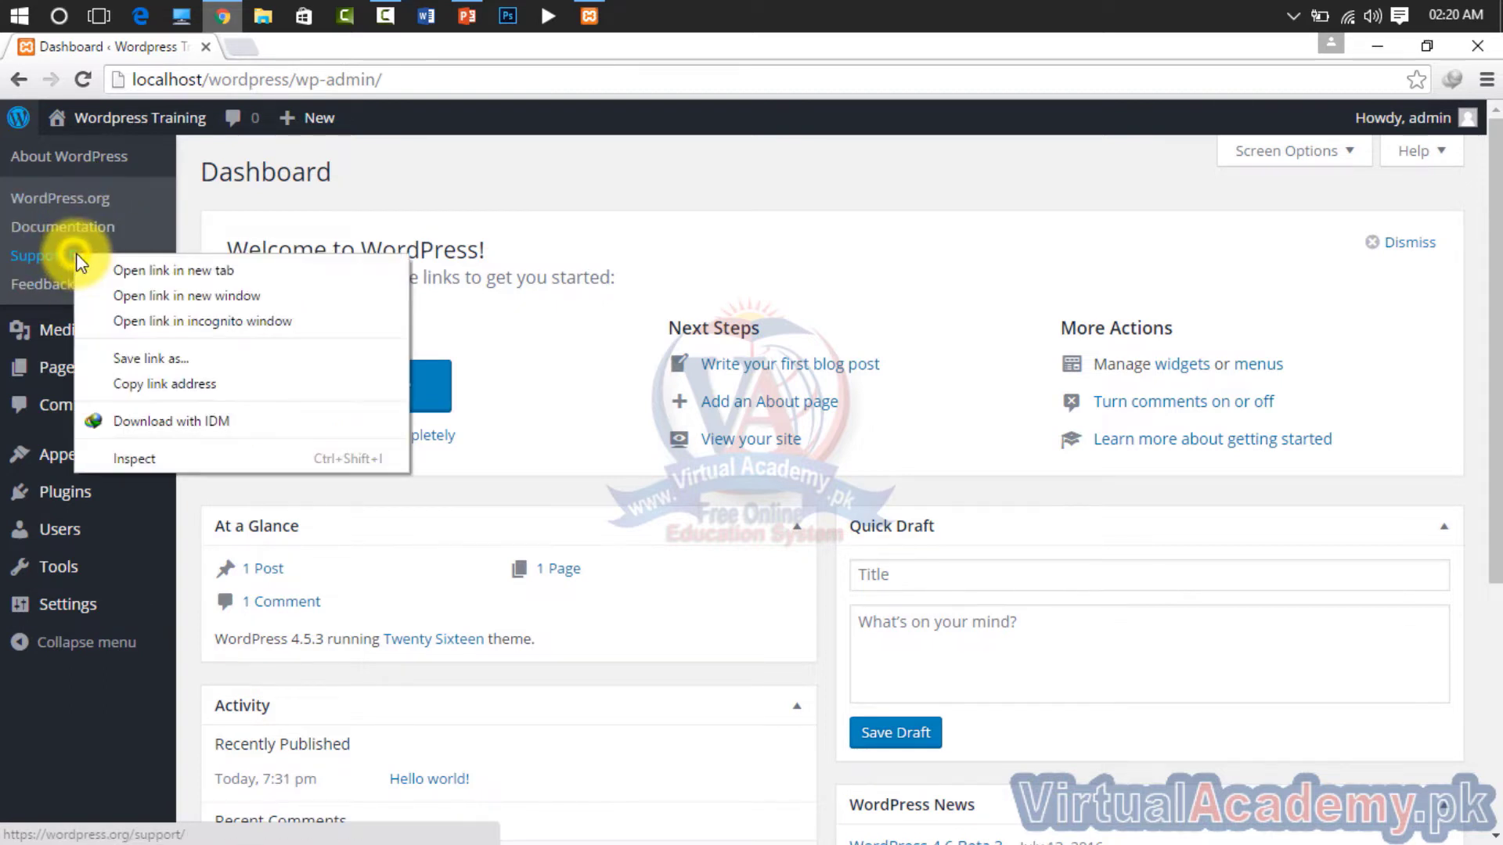
left_click(91, 266)
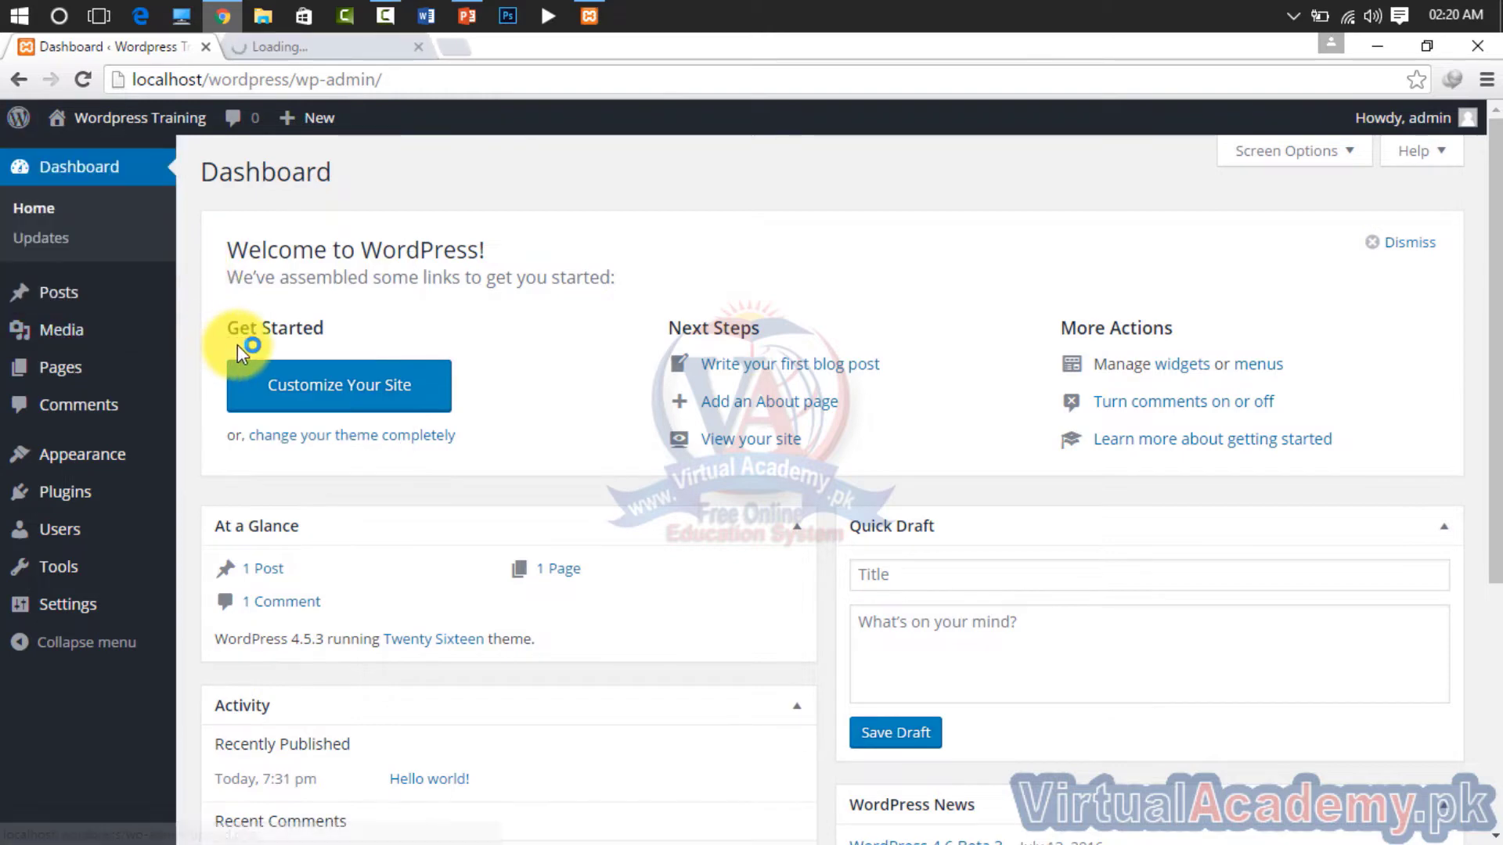
left_click(322, 51)
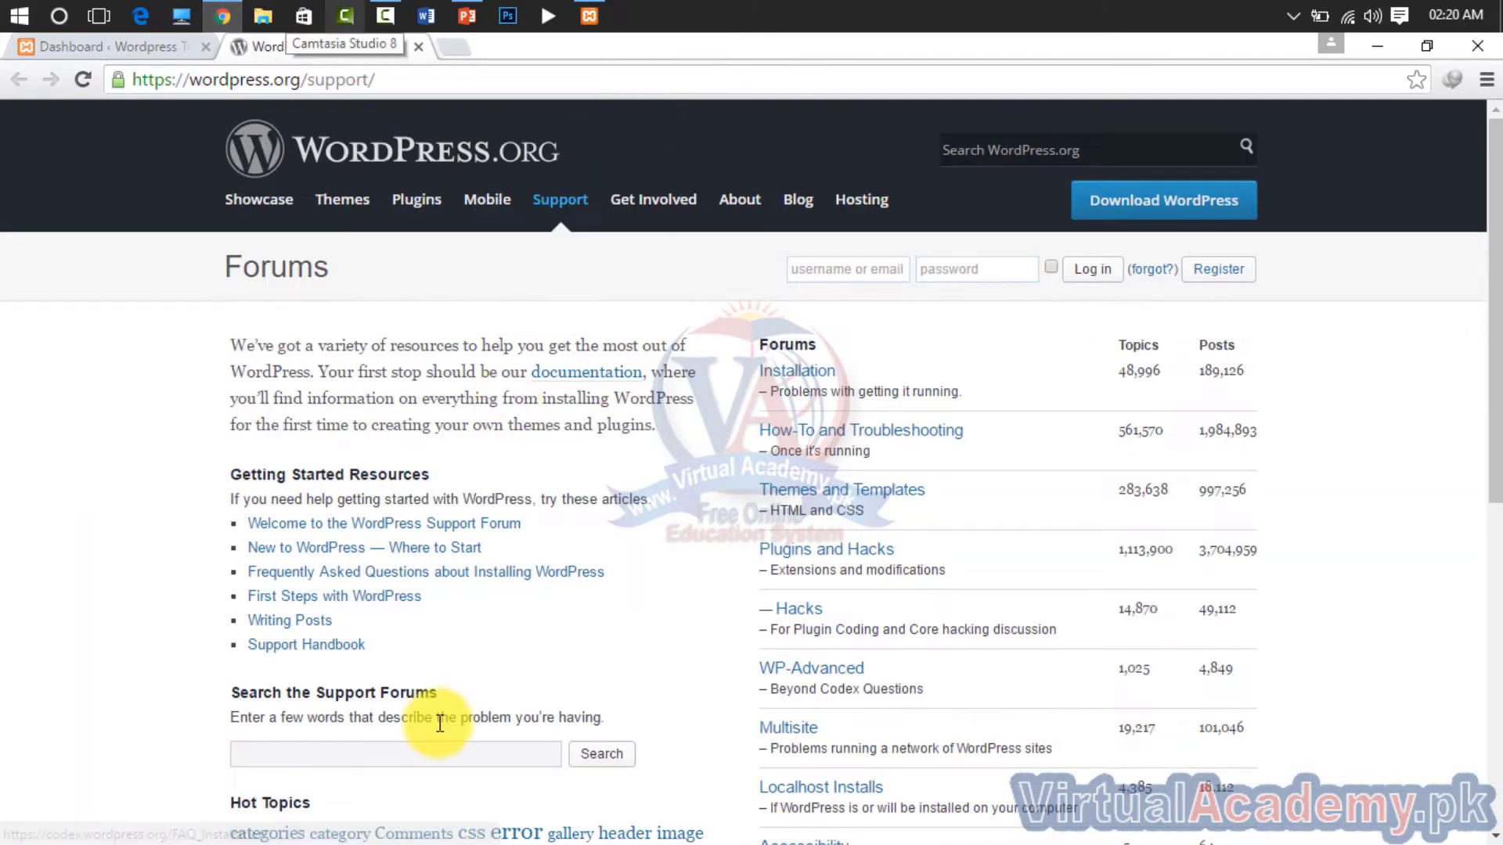
scroll(430, 626, "down", 2)
left_click(396, 533)
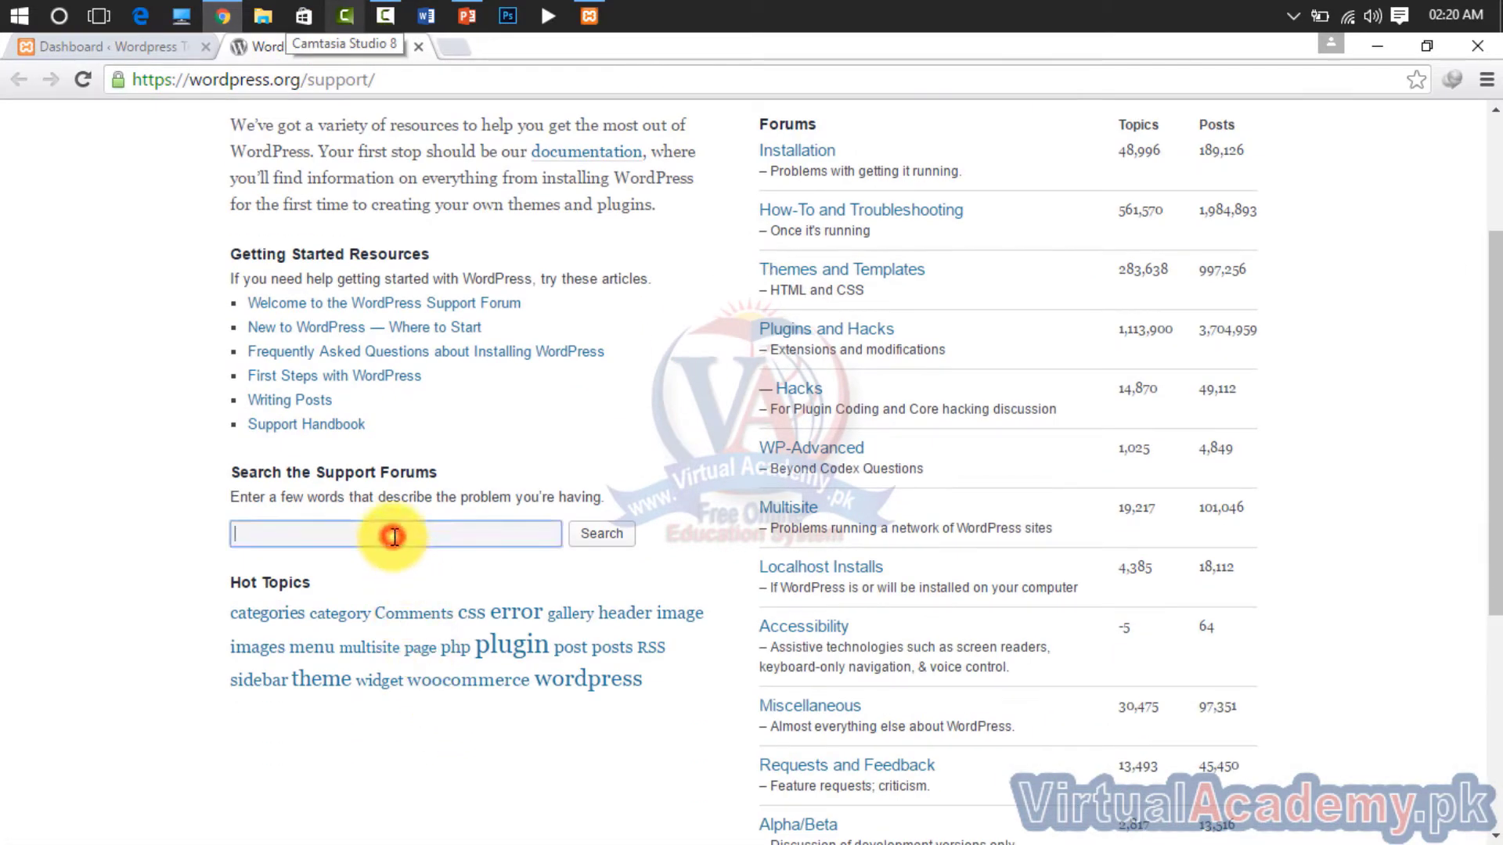
scroll(614, 690, "up", 3)
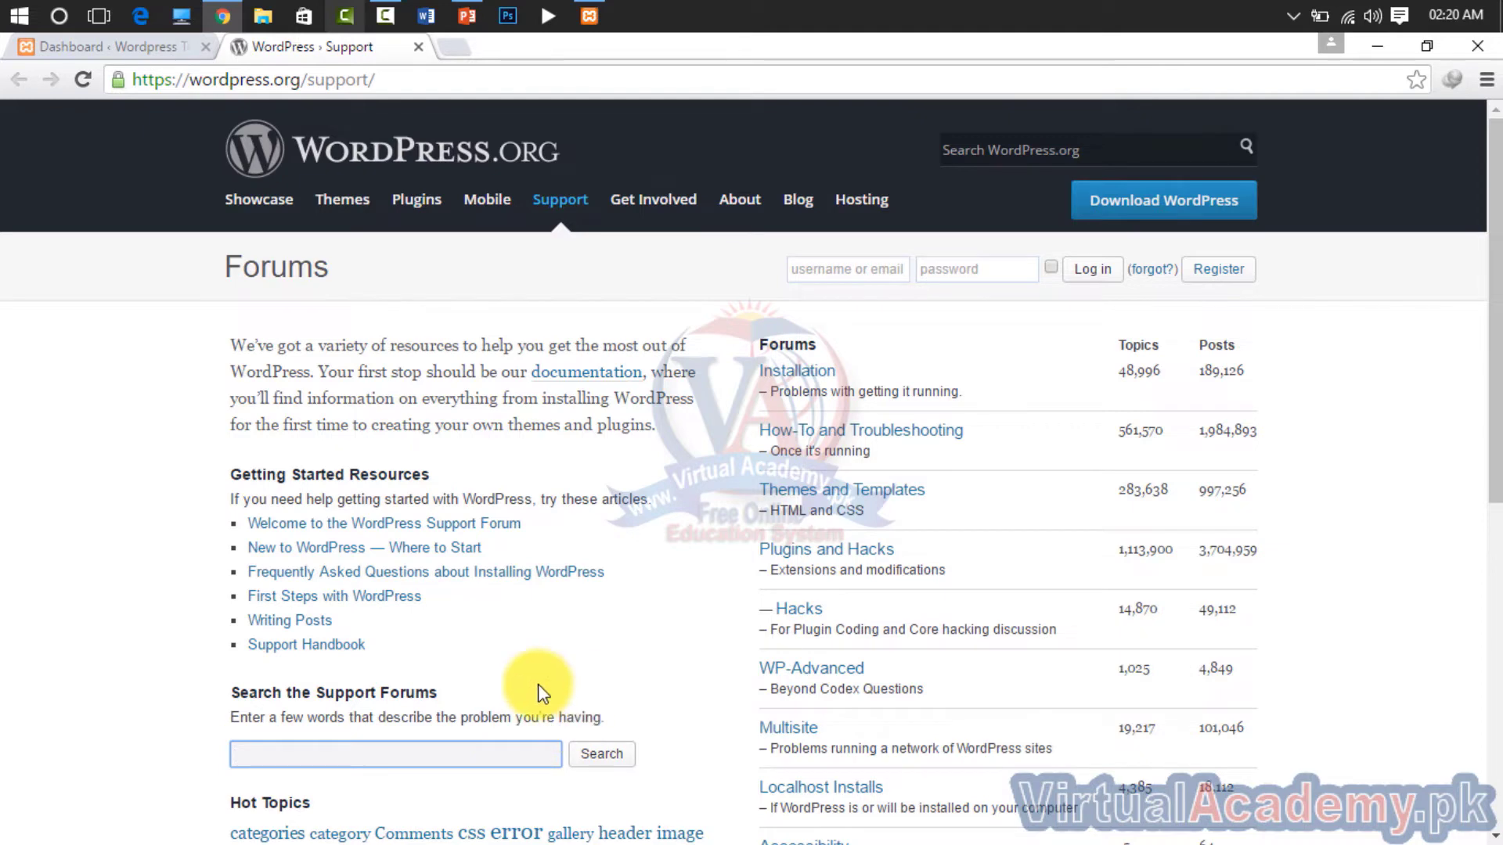
Read the topic about the hacks sub-forum in the Plugins and Hacks forum and close the support tab
left_click(801, 554)
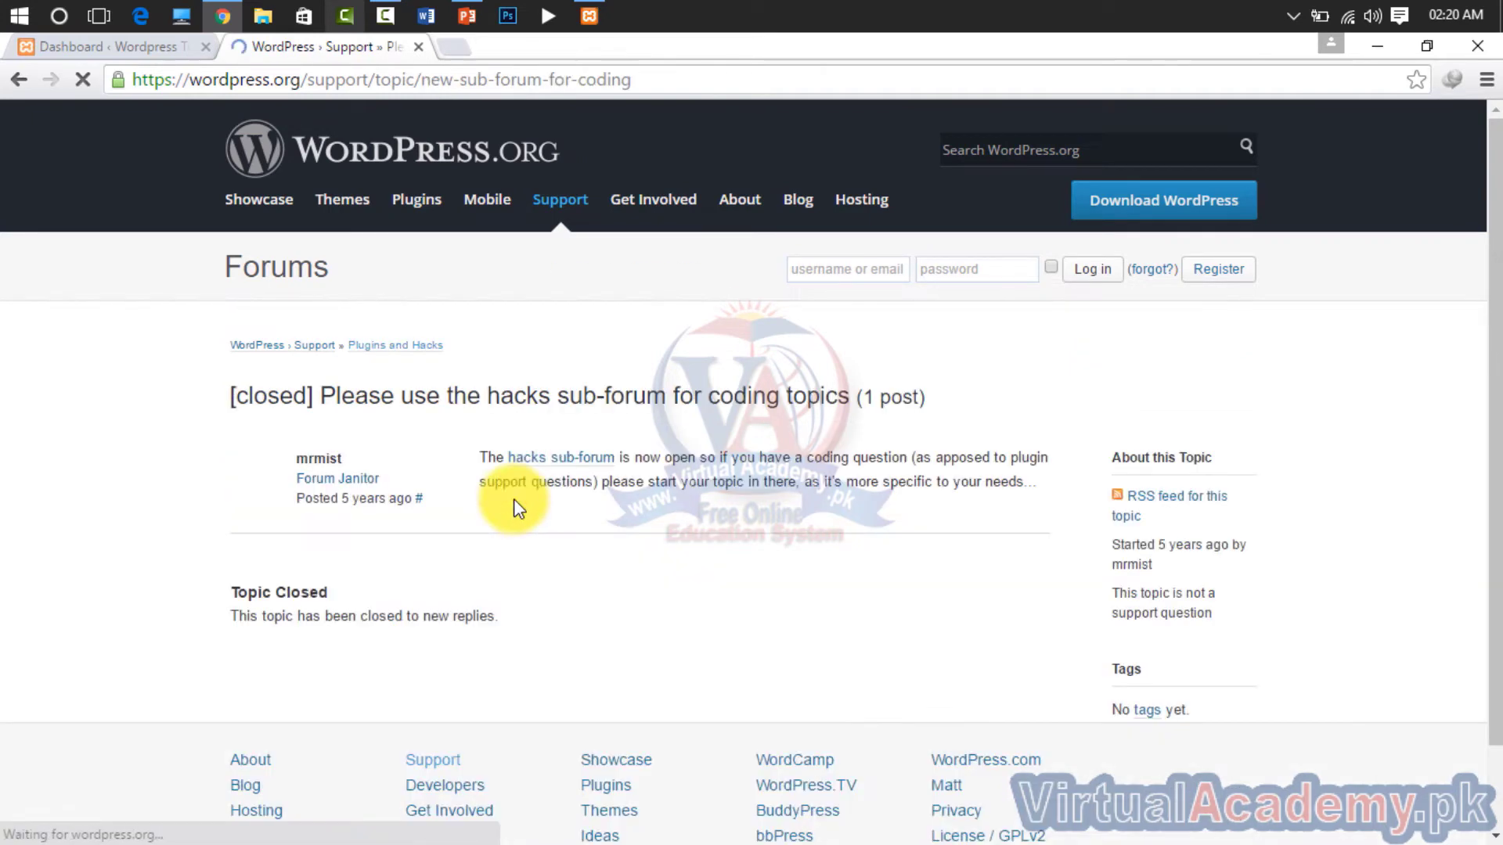
left_click_drag(474, 460, 675, 483)
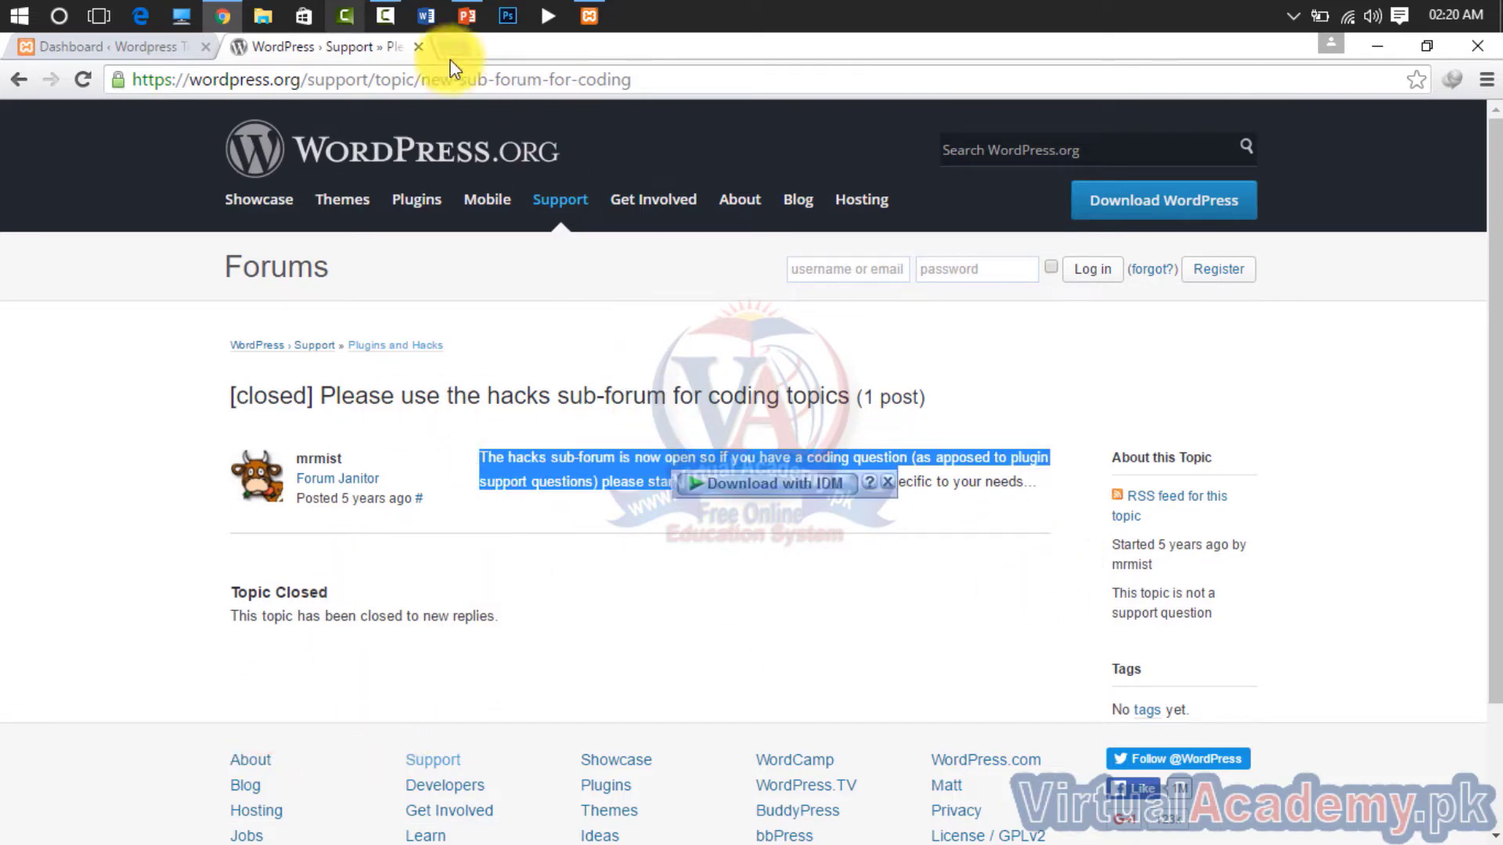
left_click(417, 49)
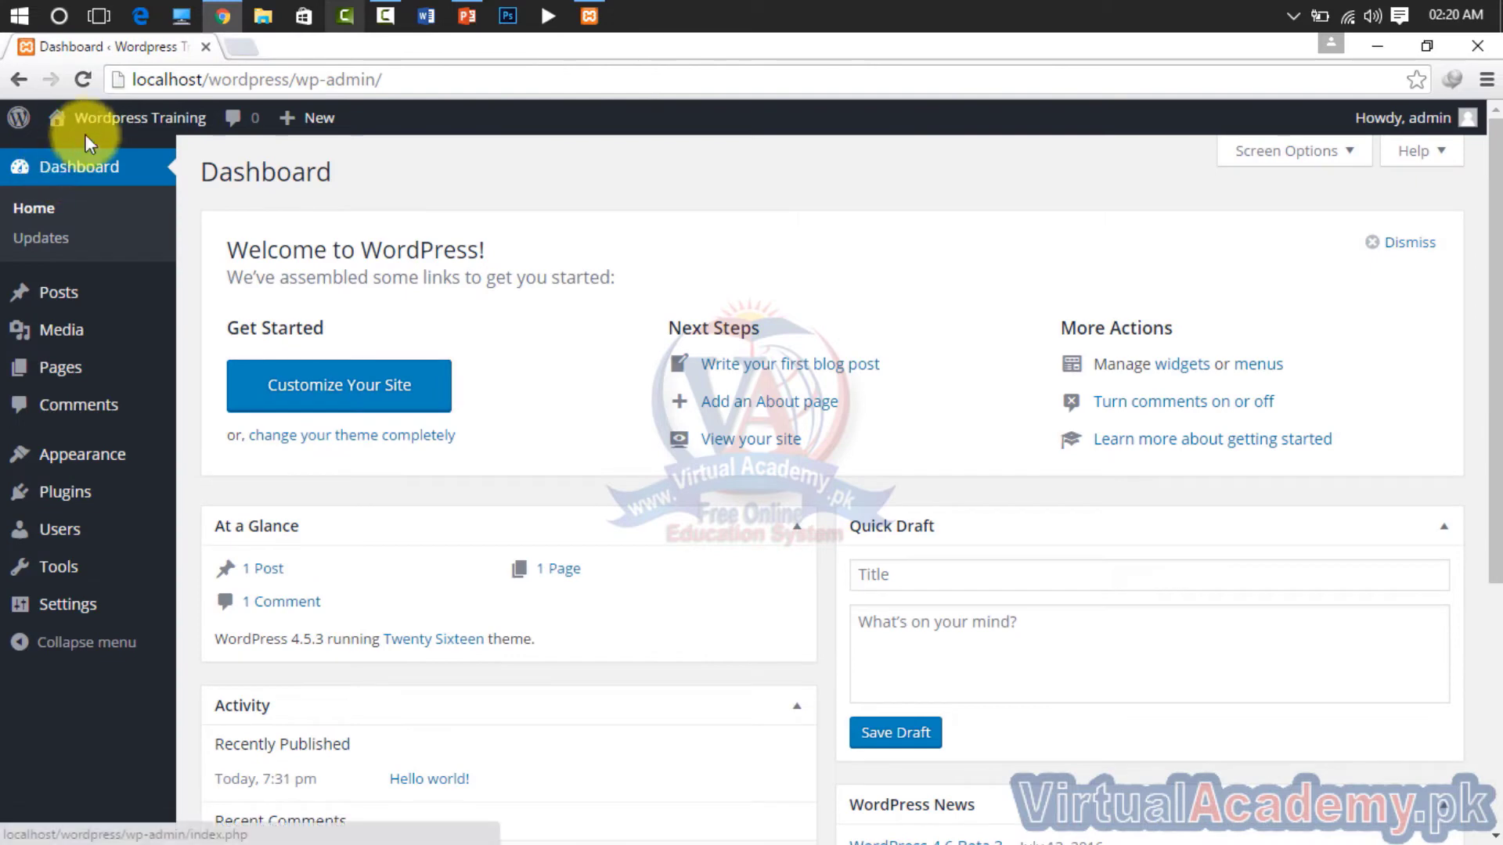
Visit the front page of the Wordpress Training site from the dashboard and look through it
mouse_move(100, 130)
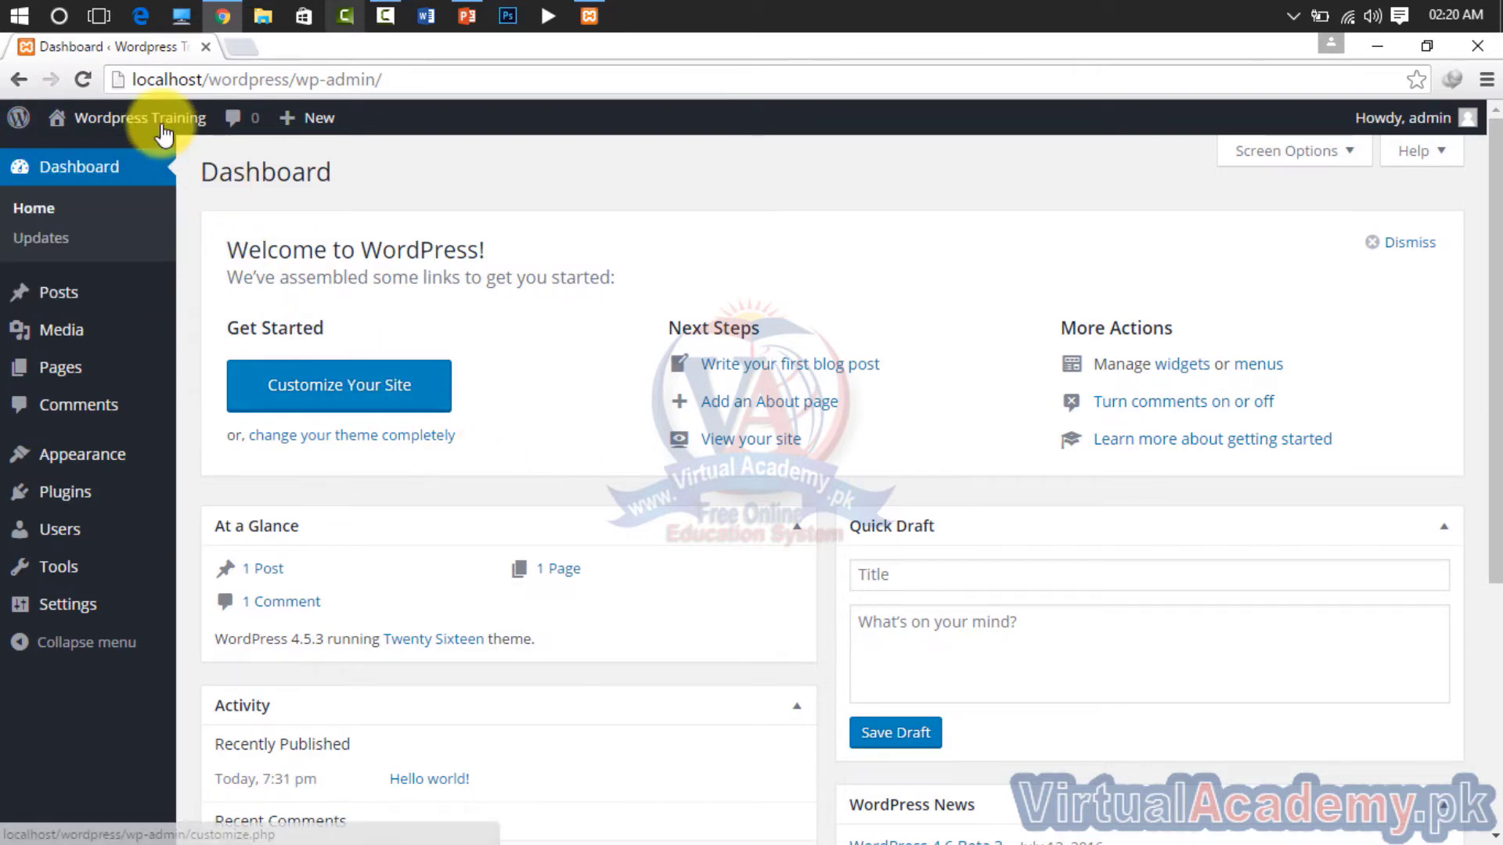
mouse_move(147, 126)
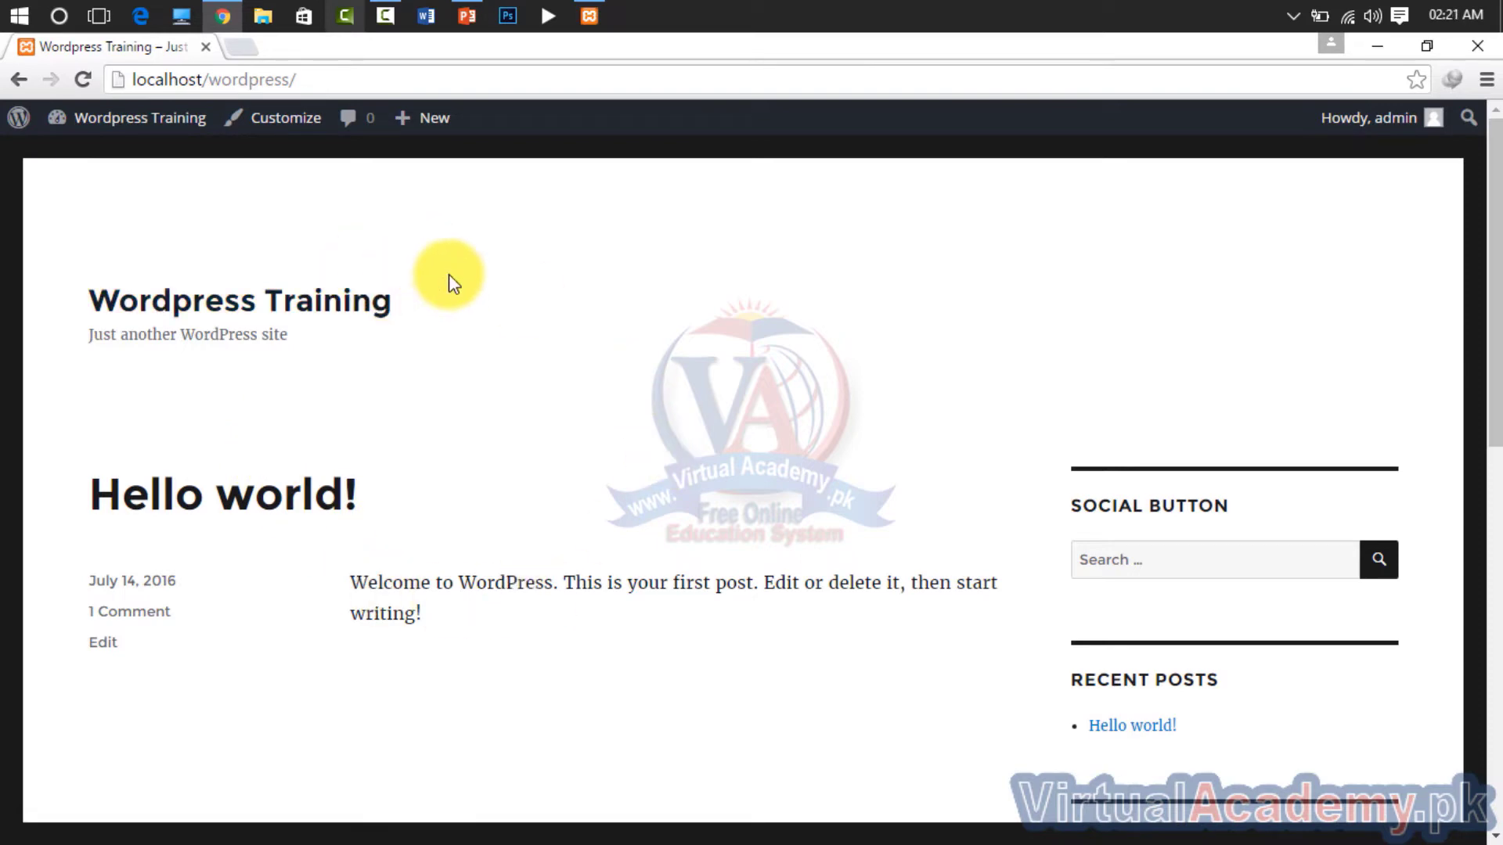
scroll(449, 275, "down", 5)
scroll(449, 276, "up", 5)
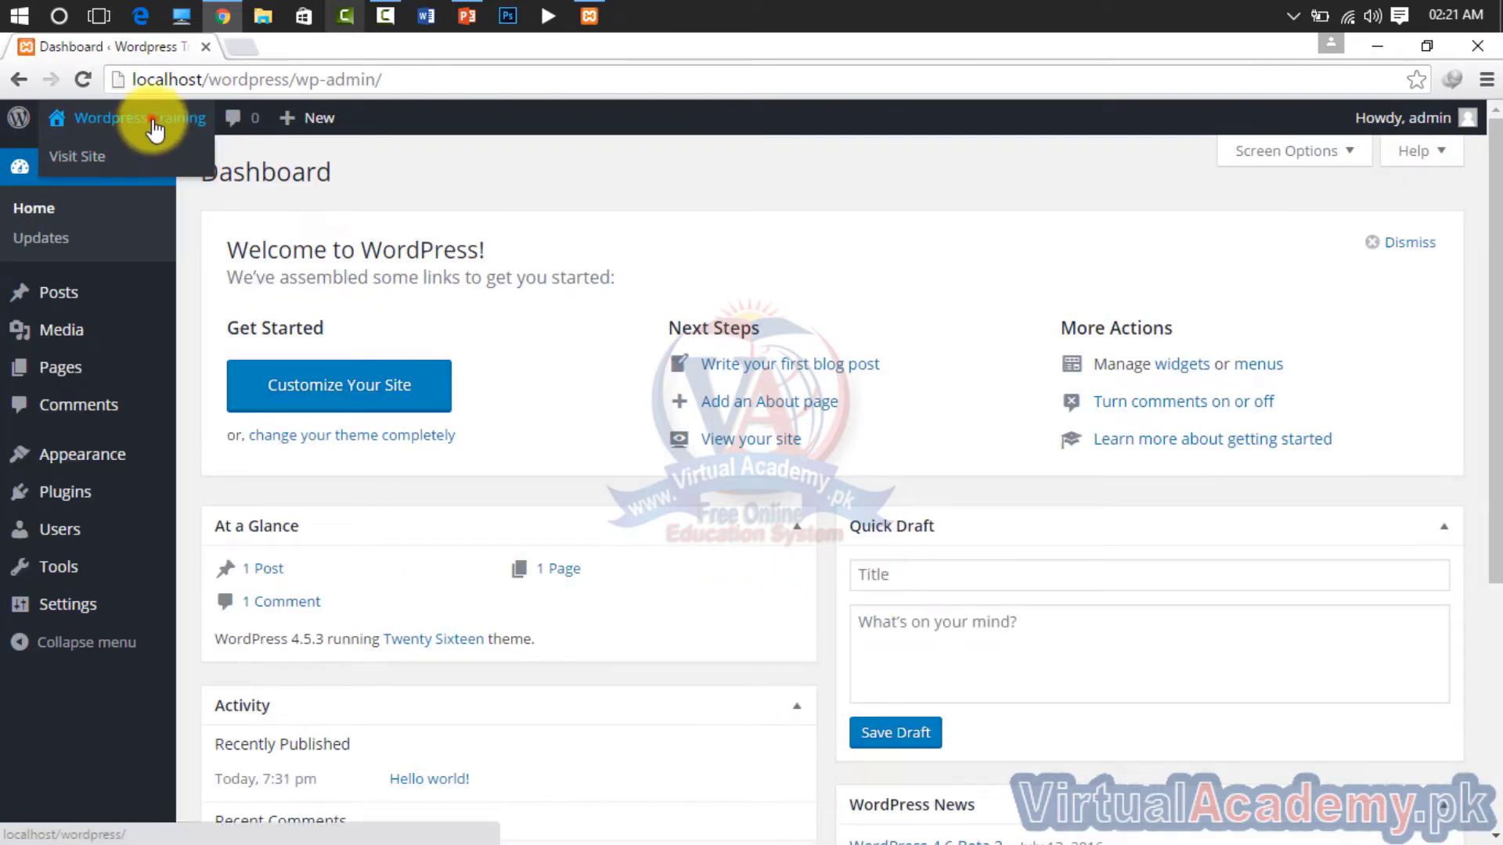
Switch from the dashboard to the live site, back to the dashboard, and to the live site again
left_click(152, 119)
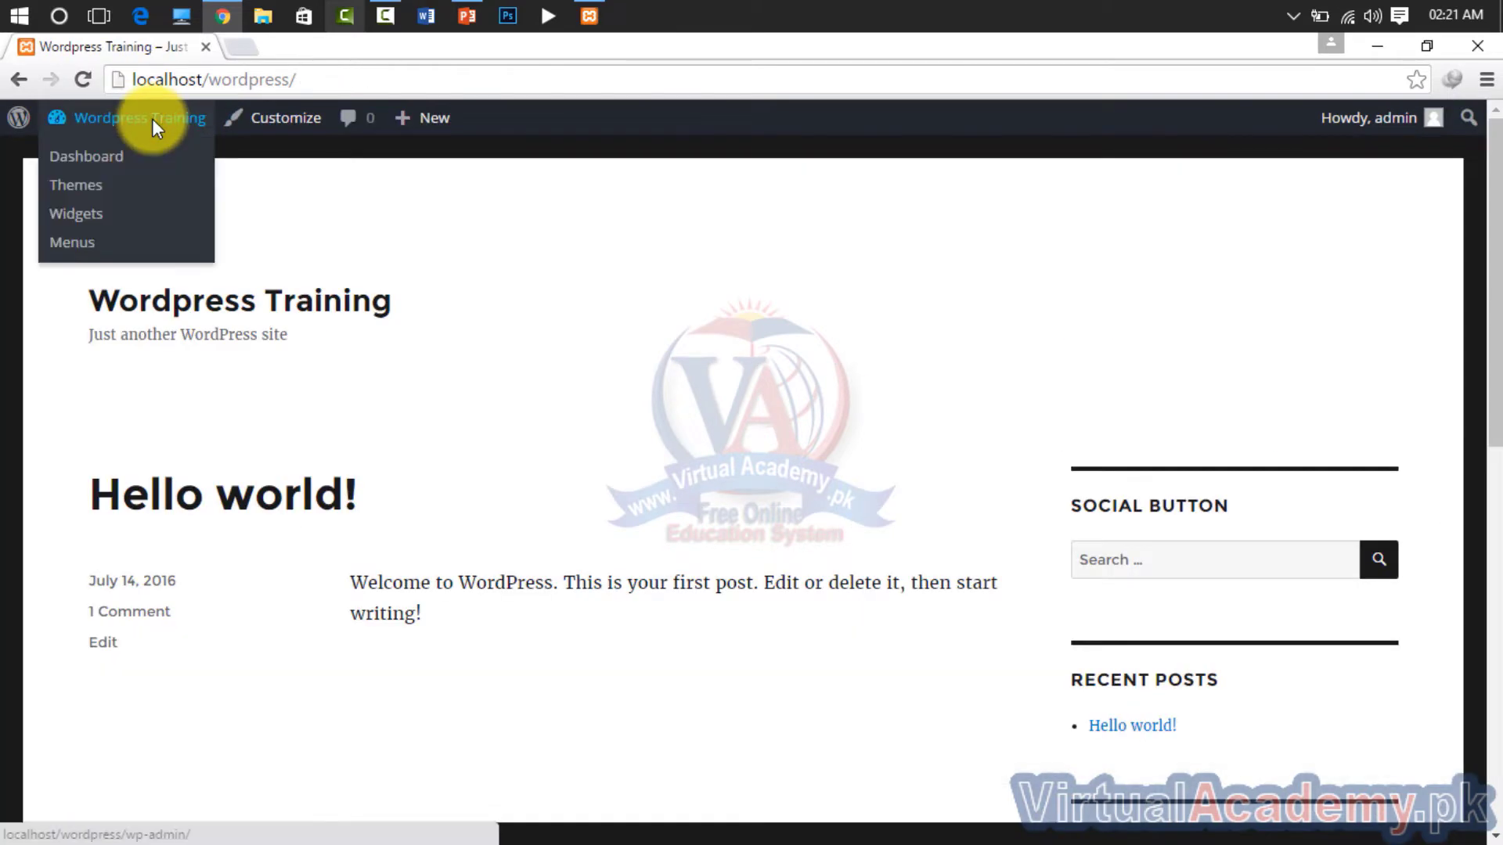
left_click(121, 157)
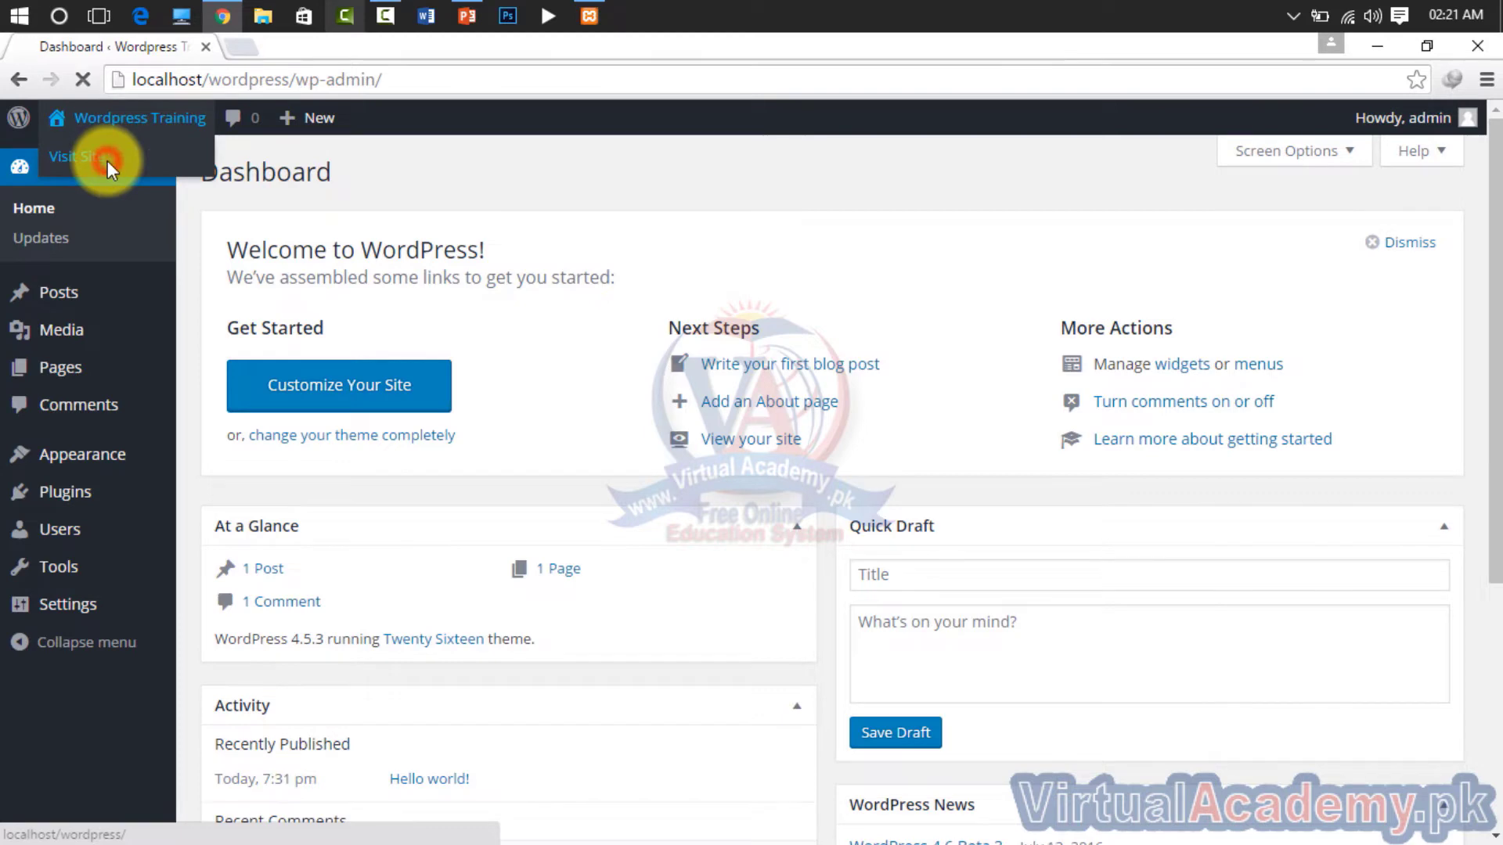
left_click(106, 161)
Open the Themes management page from the live site and look over the installed themes
mouse_move(139, 125)
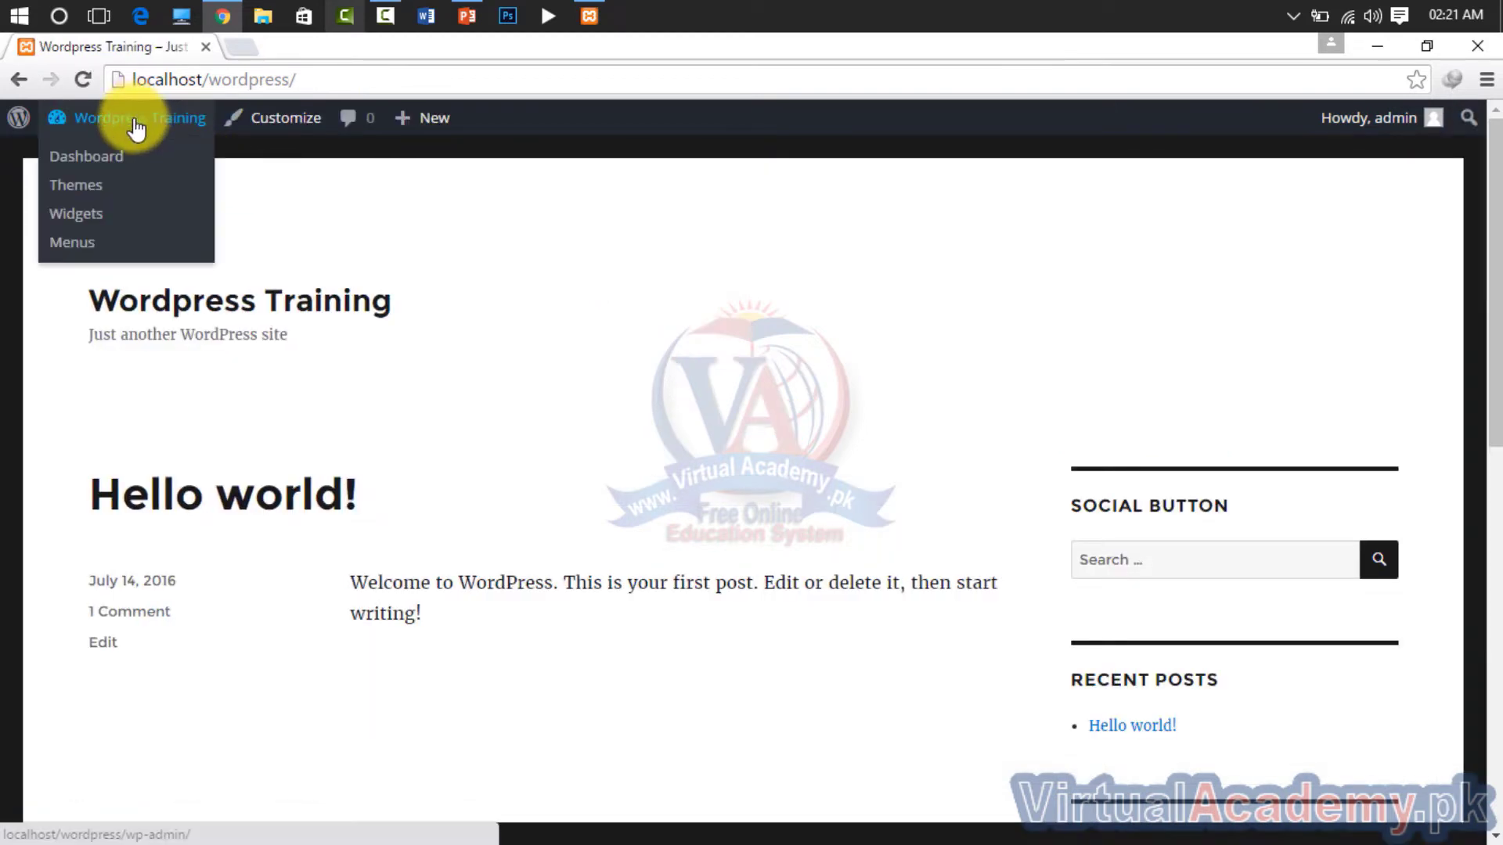
left_click(123, 188)
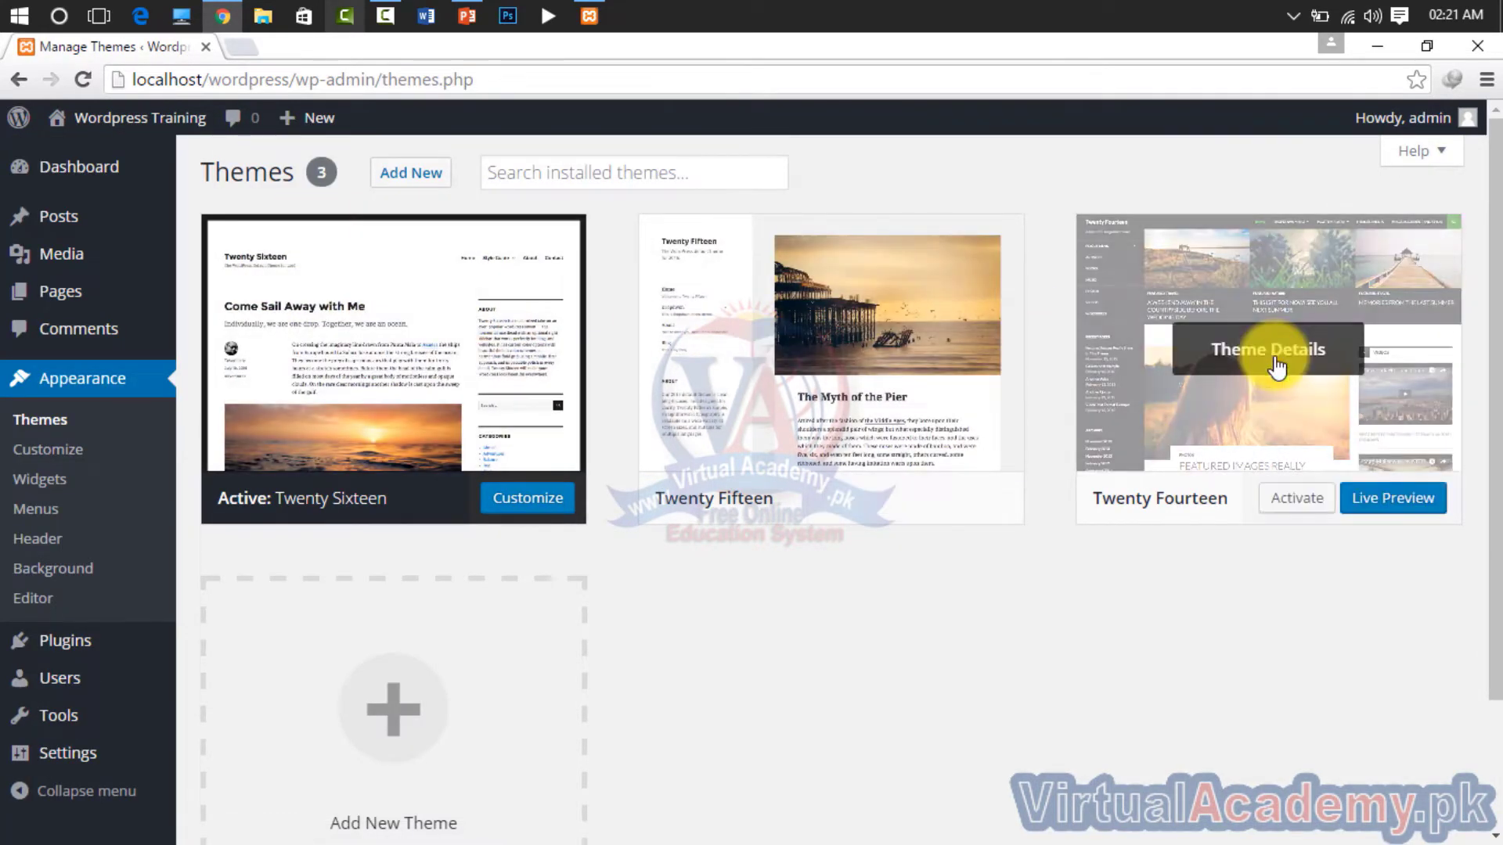
scroll(808, 602, "down", 2)
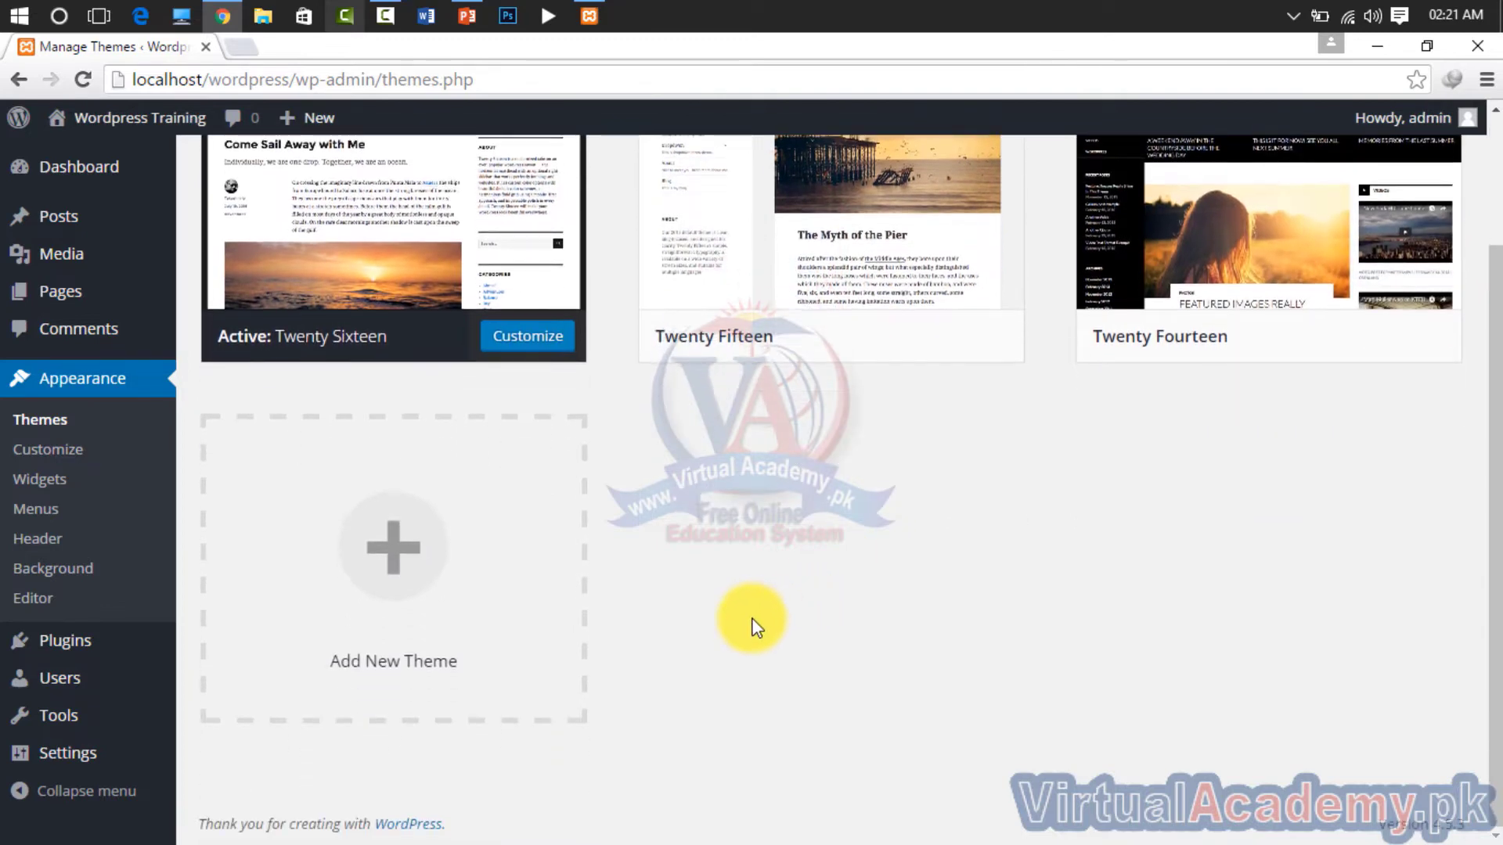
Go to the Add Themes page, browse the featured themes and try to list the popular ones
left_click(473, 538)
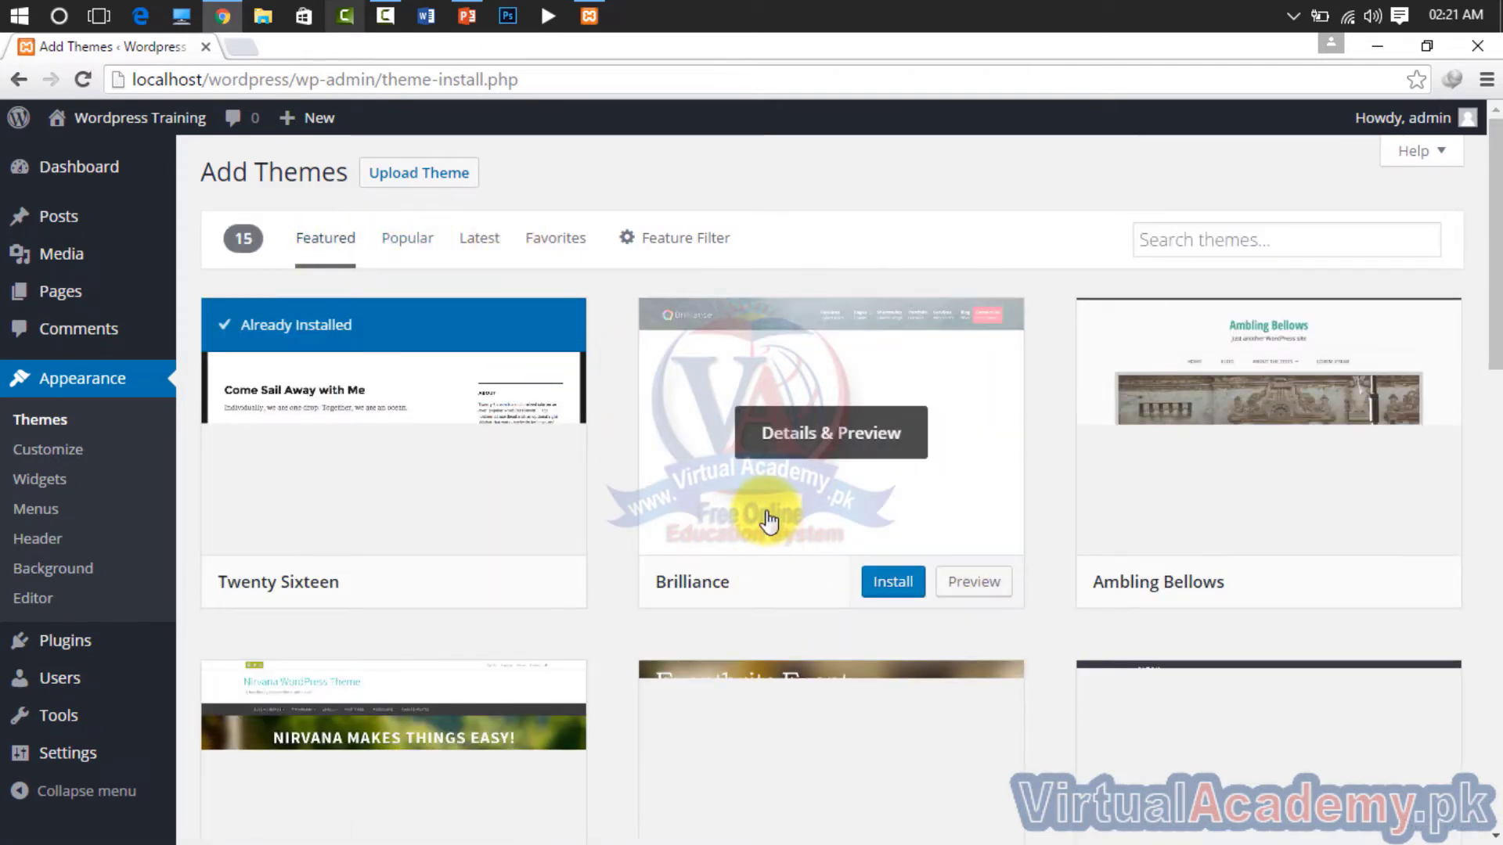
scroll(766, 510, "down", 1)
scroll(769, 518, "down", 15)
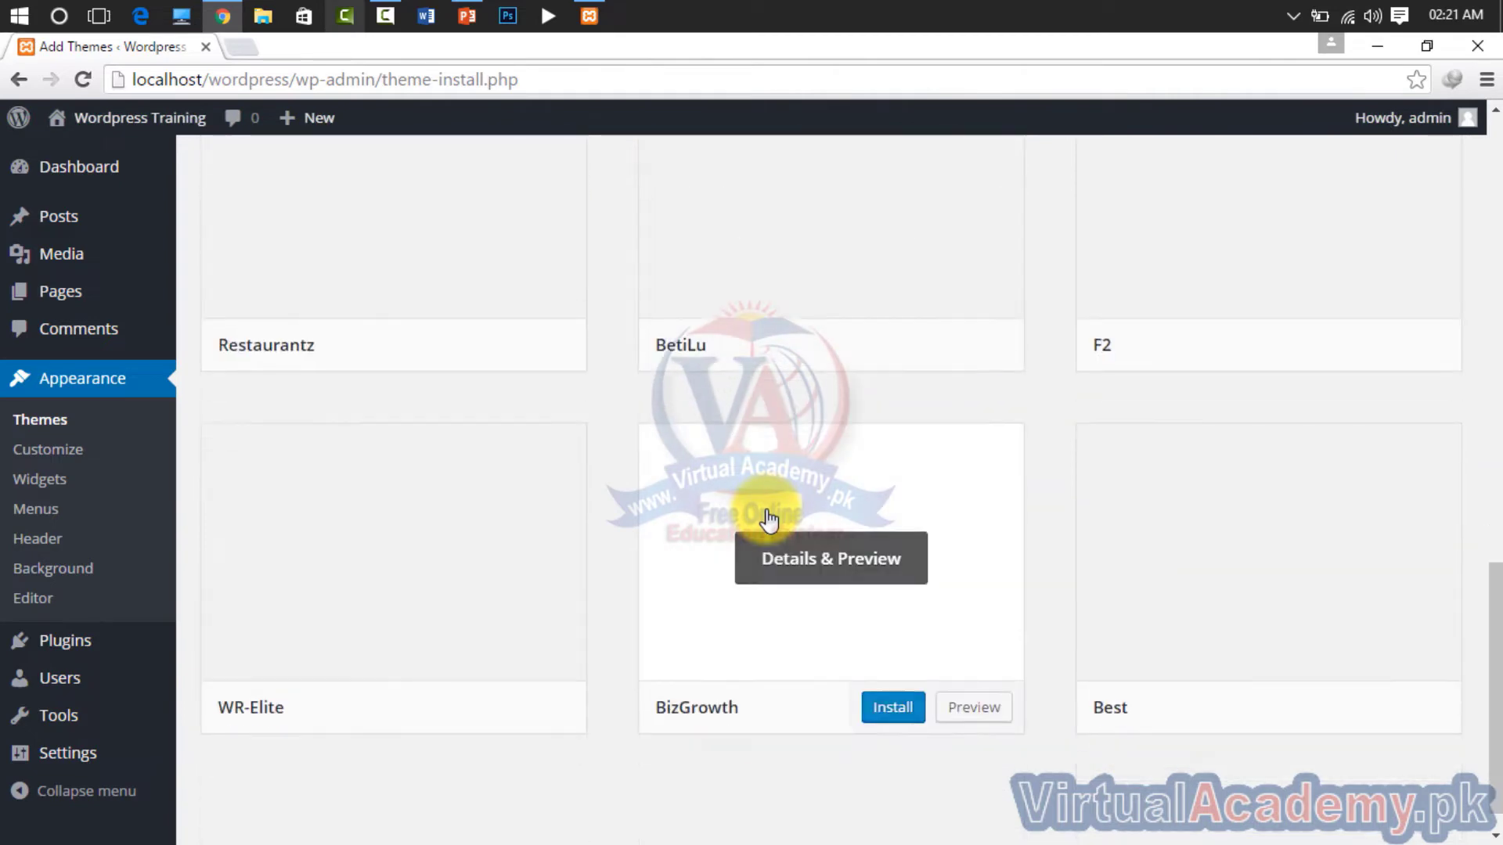
scroll(767, 518, "up", 15)
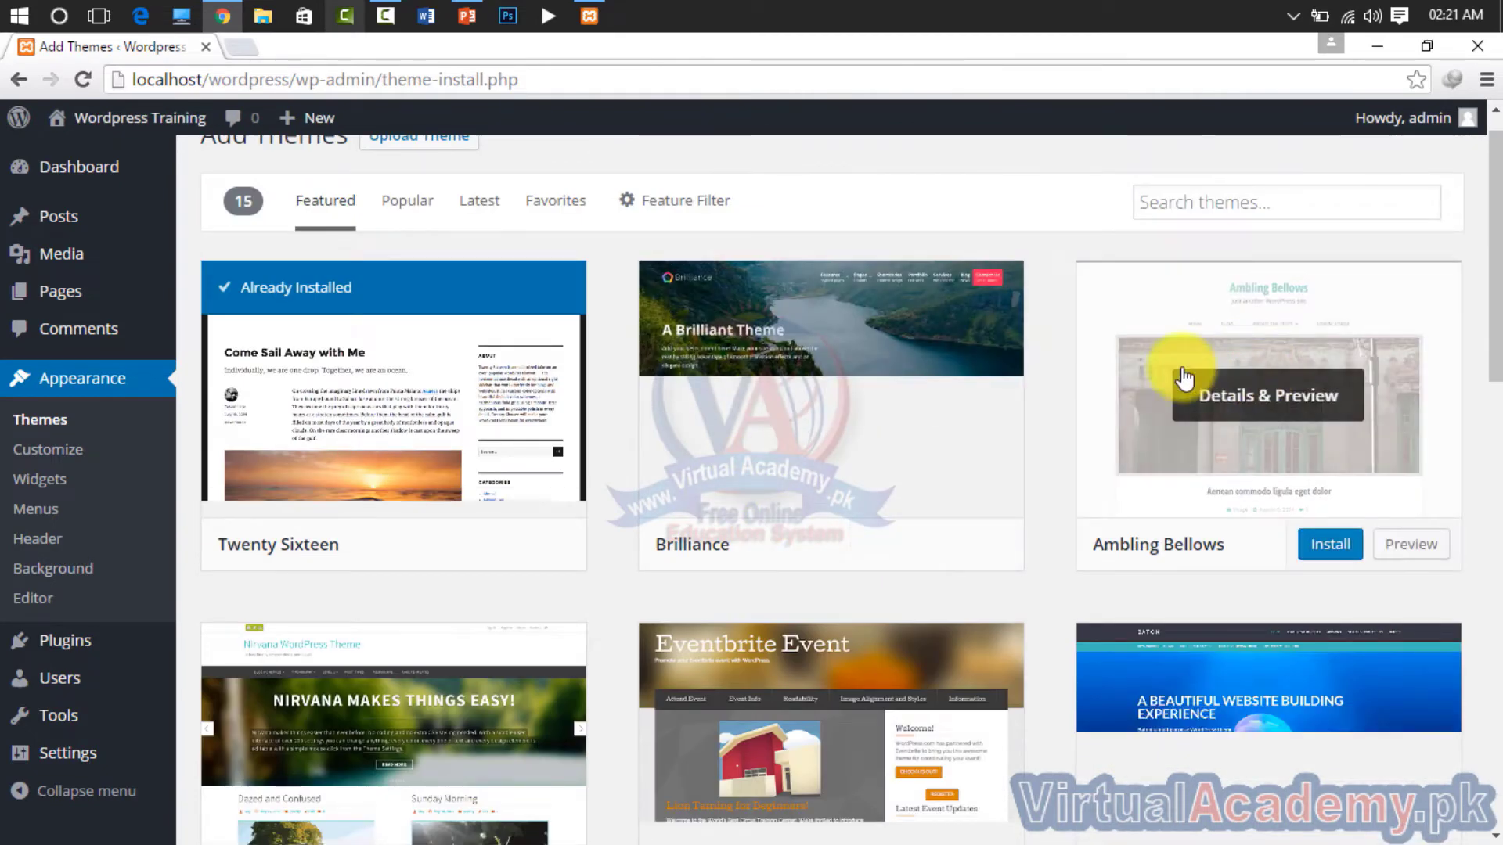
left_click(429, 200)
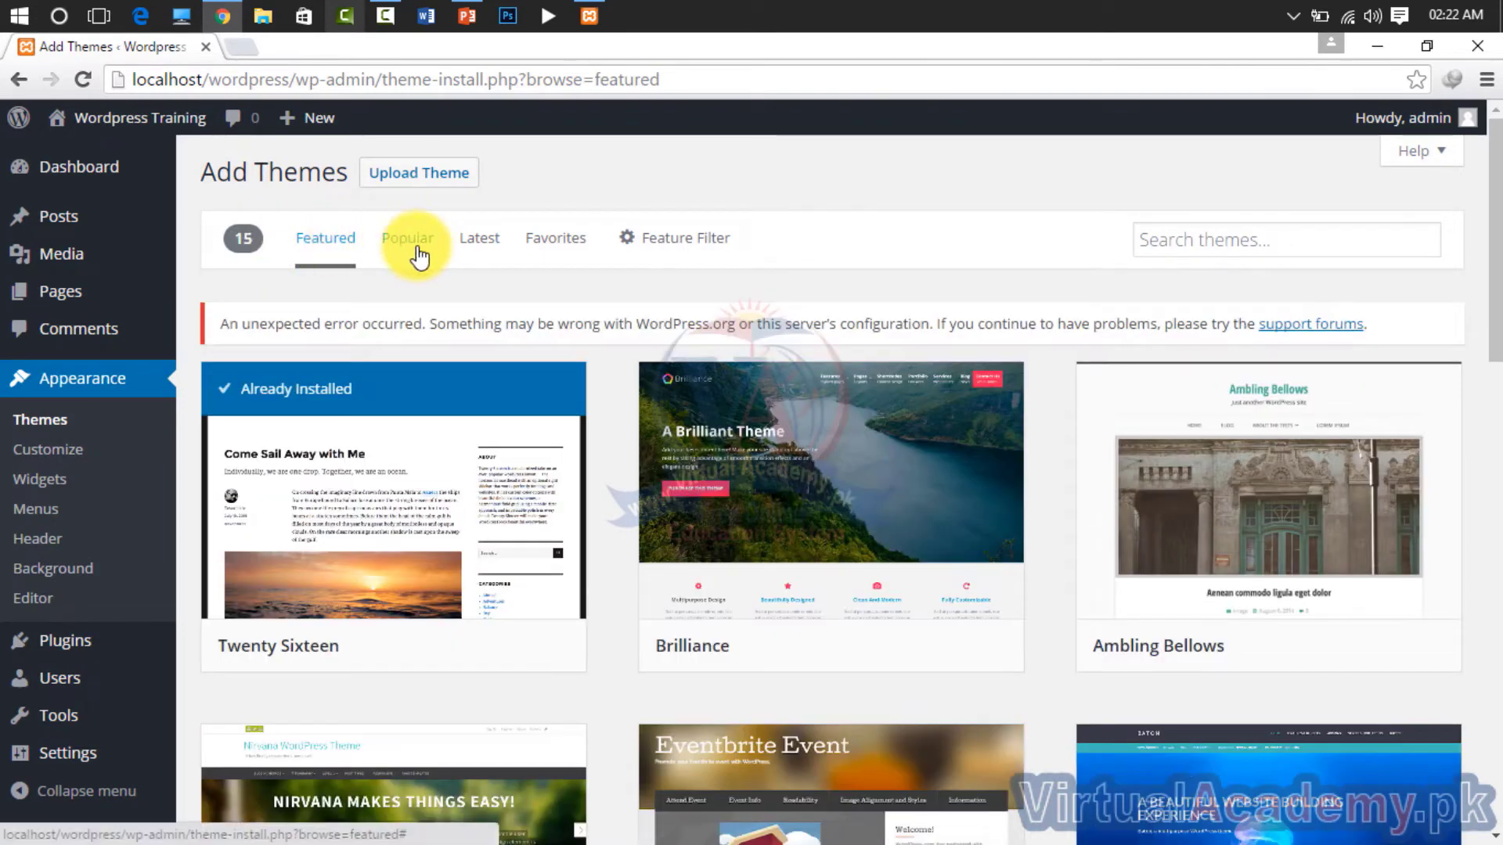
List the popular themes on the Add Themes page and browse through them
left_click(413, 241)
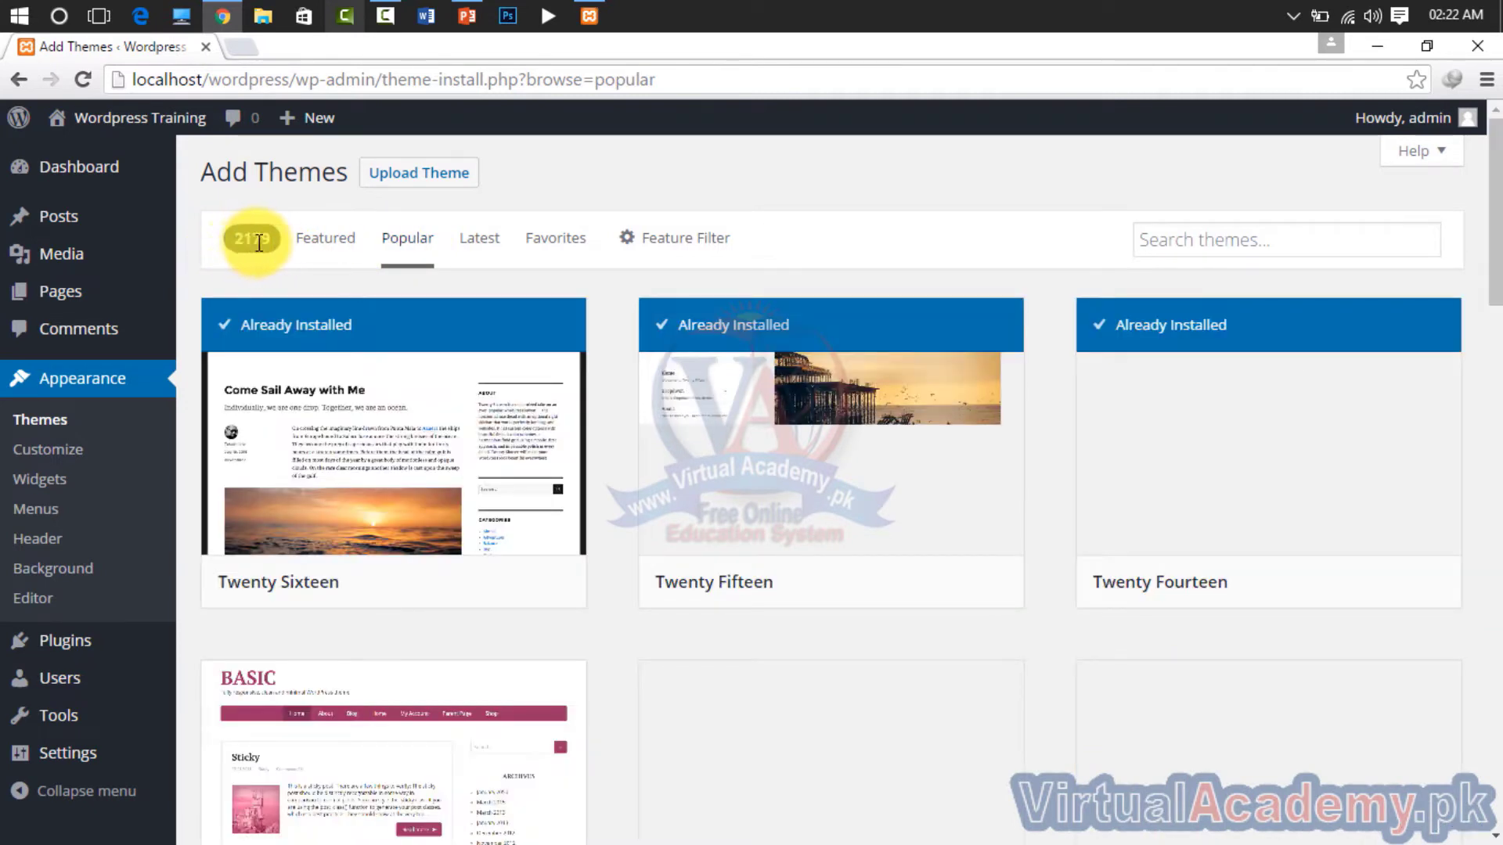
scroll(826, 553, "down", 8)
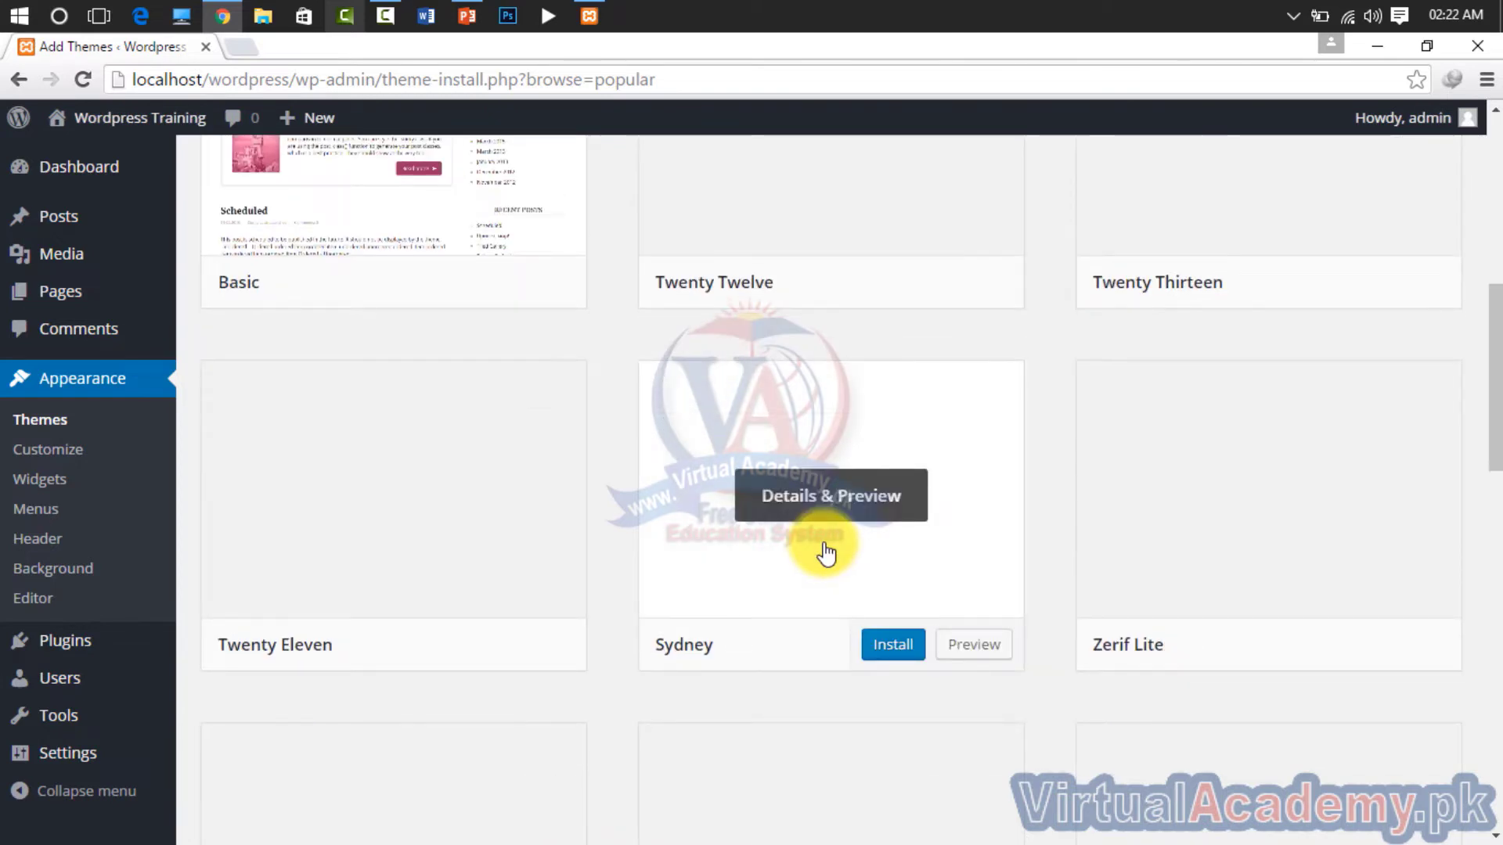
scroll(825, 553, "up", 8)
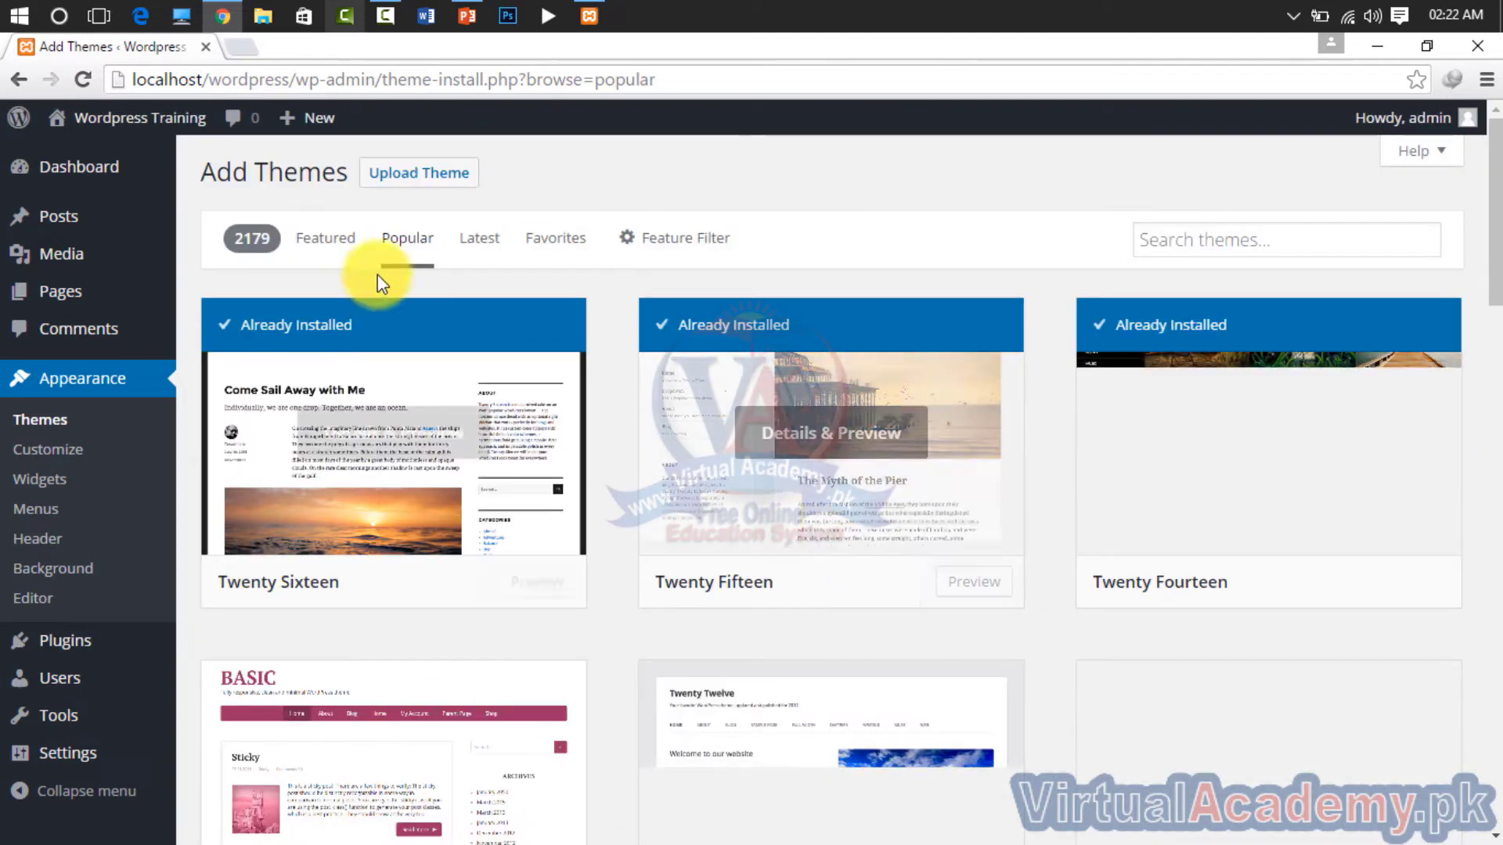
Try to install the Brilliance theme from the featured themes, and return to the installed themes
left_click(326, 239)
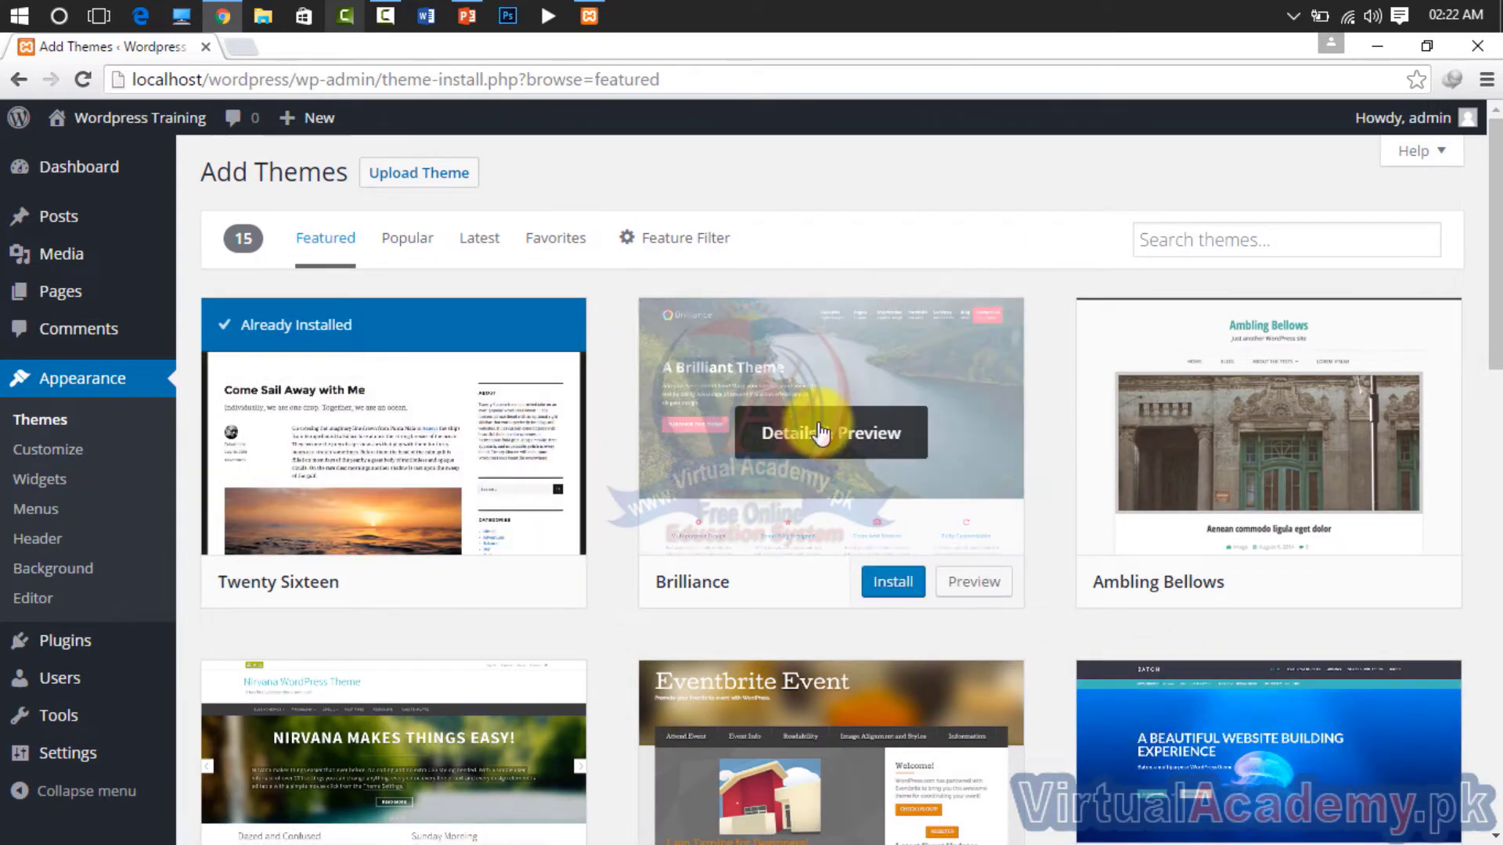
left_click(882, 593)
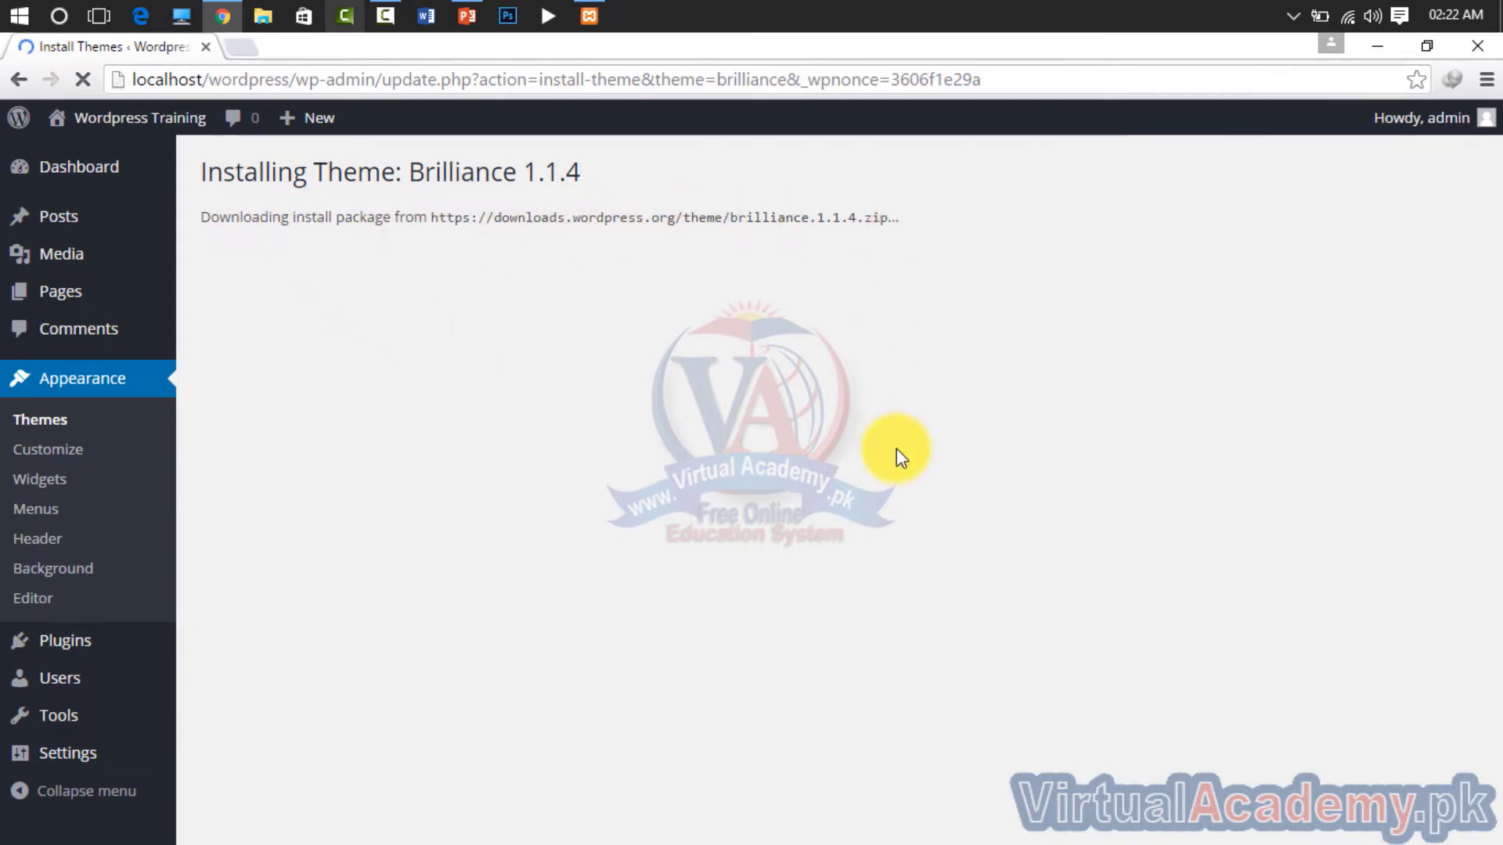
left_click(97, 430)
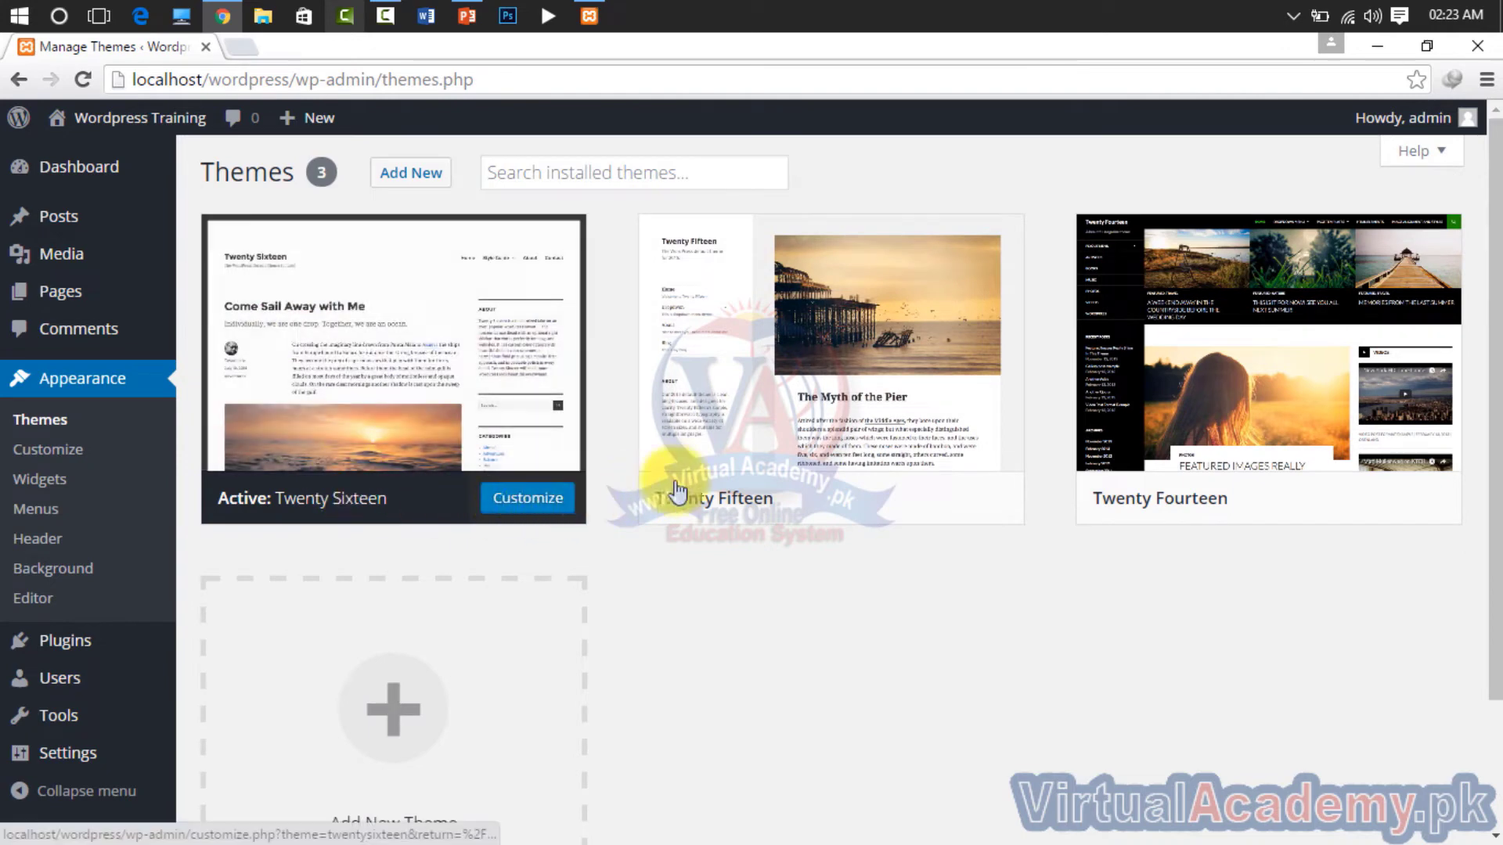
Activate the Twenty Fifteen theme, and switch the active theme to Twenty Fourteen
mouse_move(810, 492)
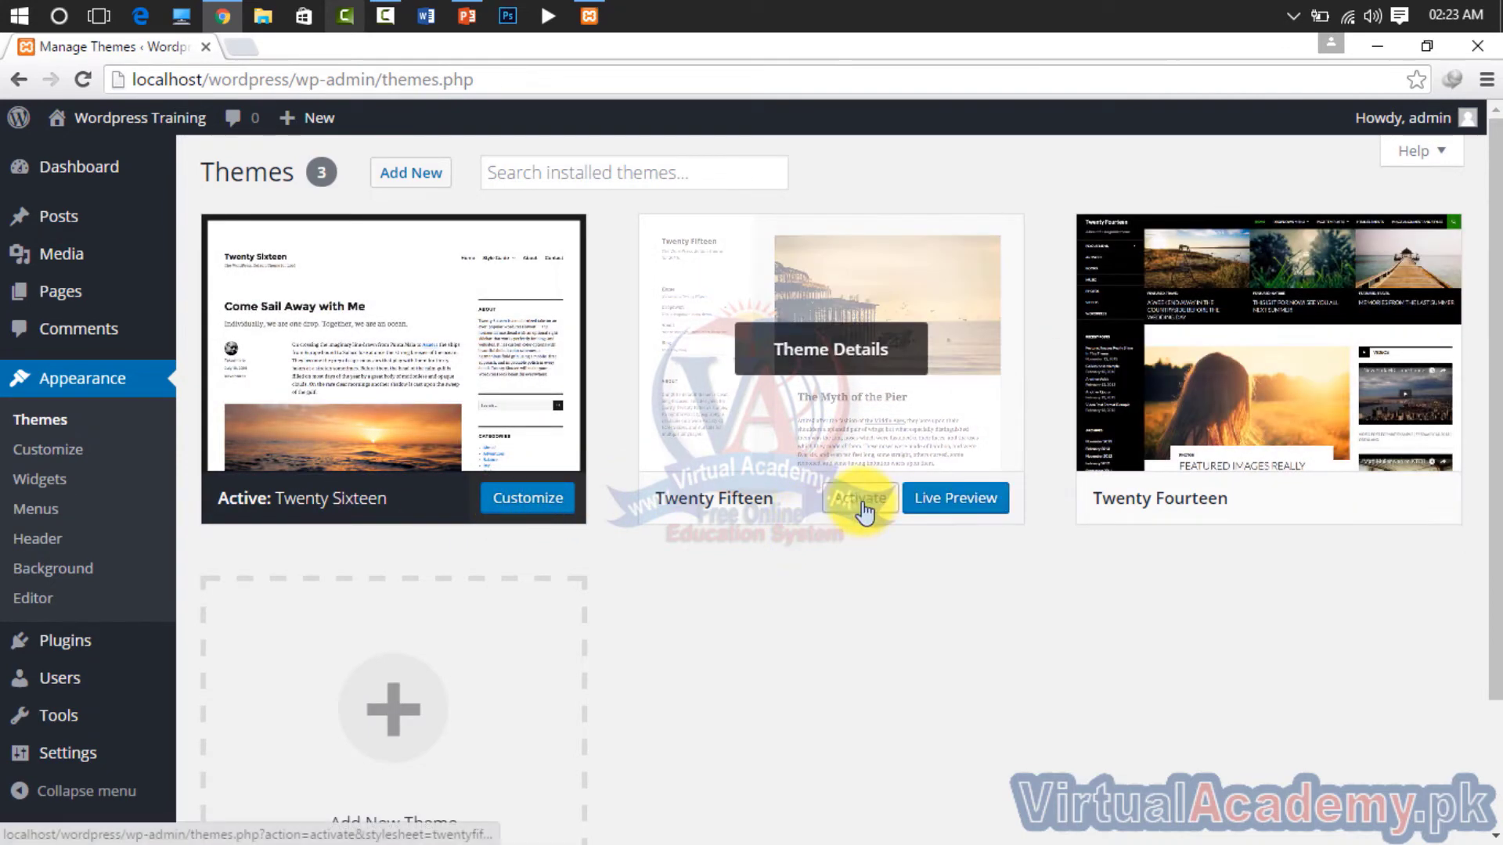
left_click(862, 501)
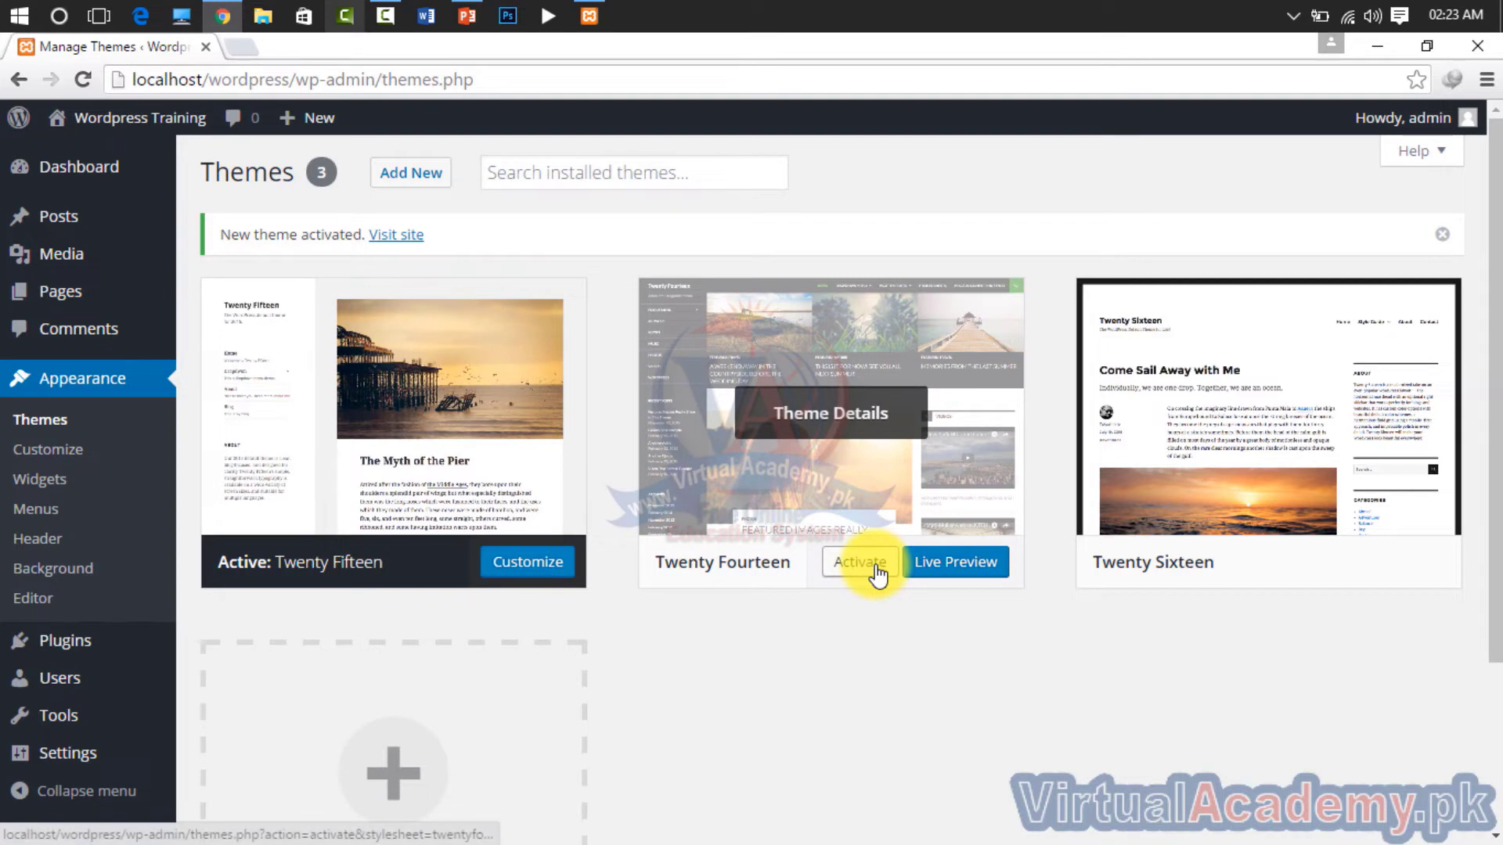
left_click(875, 570)
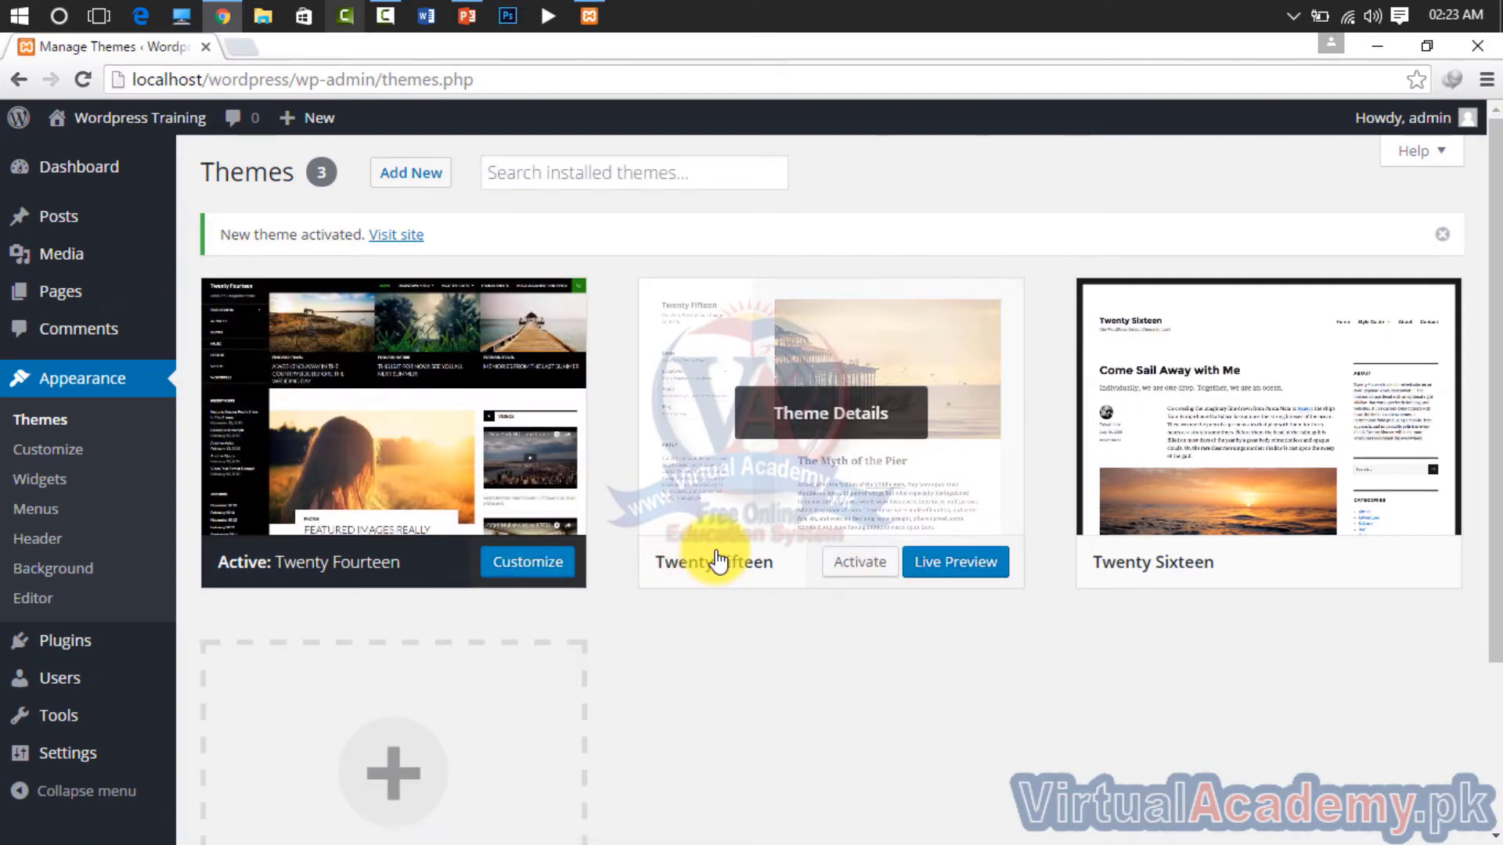
Preview the Twenty Fifteen theme live without activating it, and look through the site's front page in the active theme
left_click(965, 577)
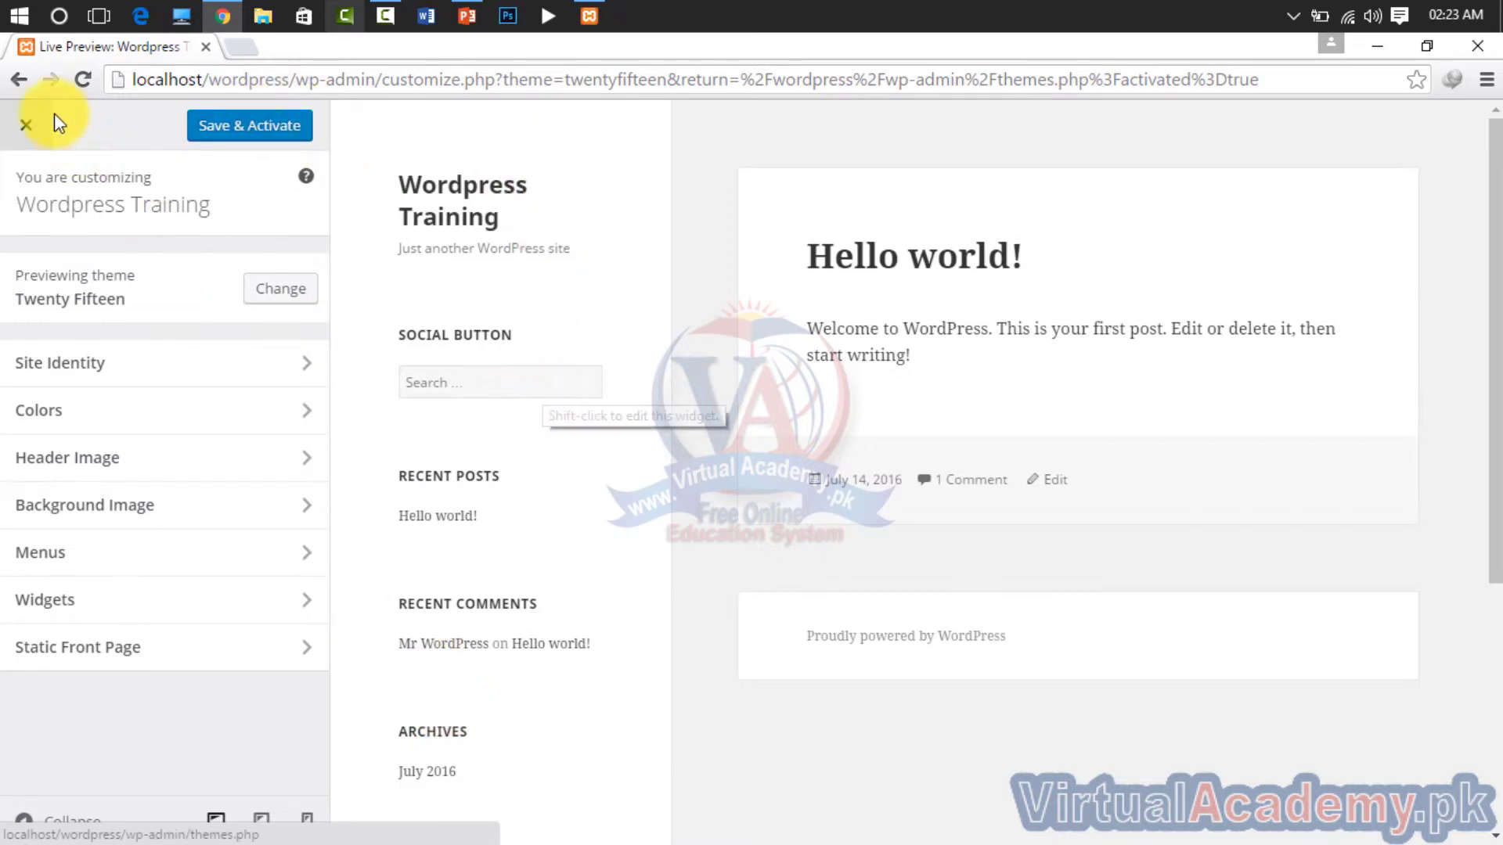
left_click(24, 123)
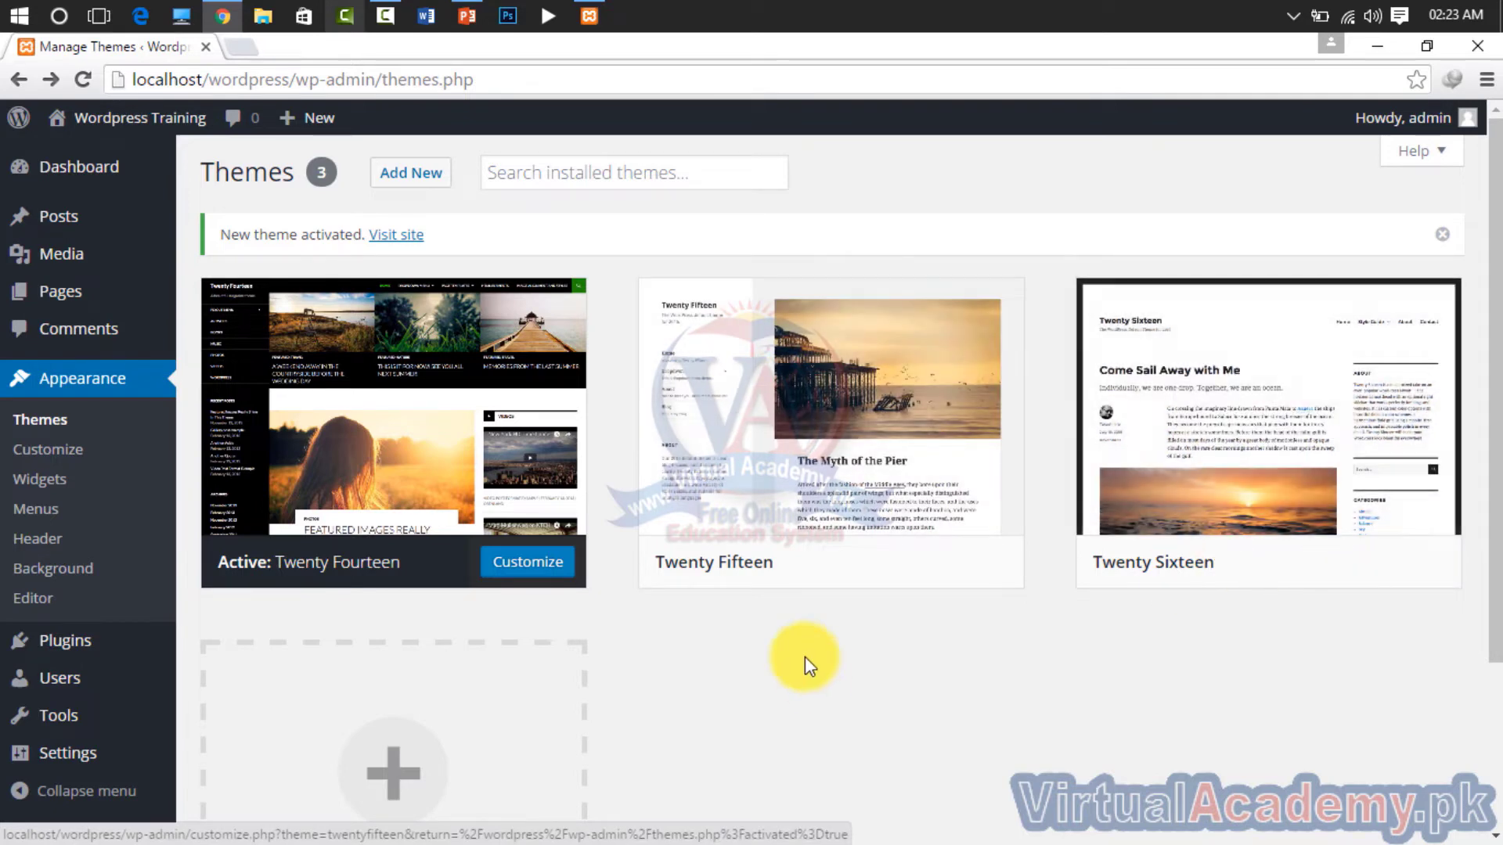
left_click(183, 122)
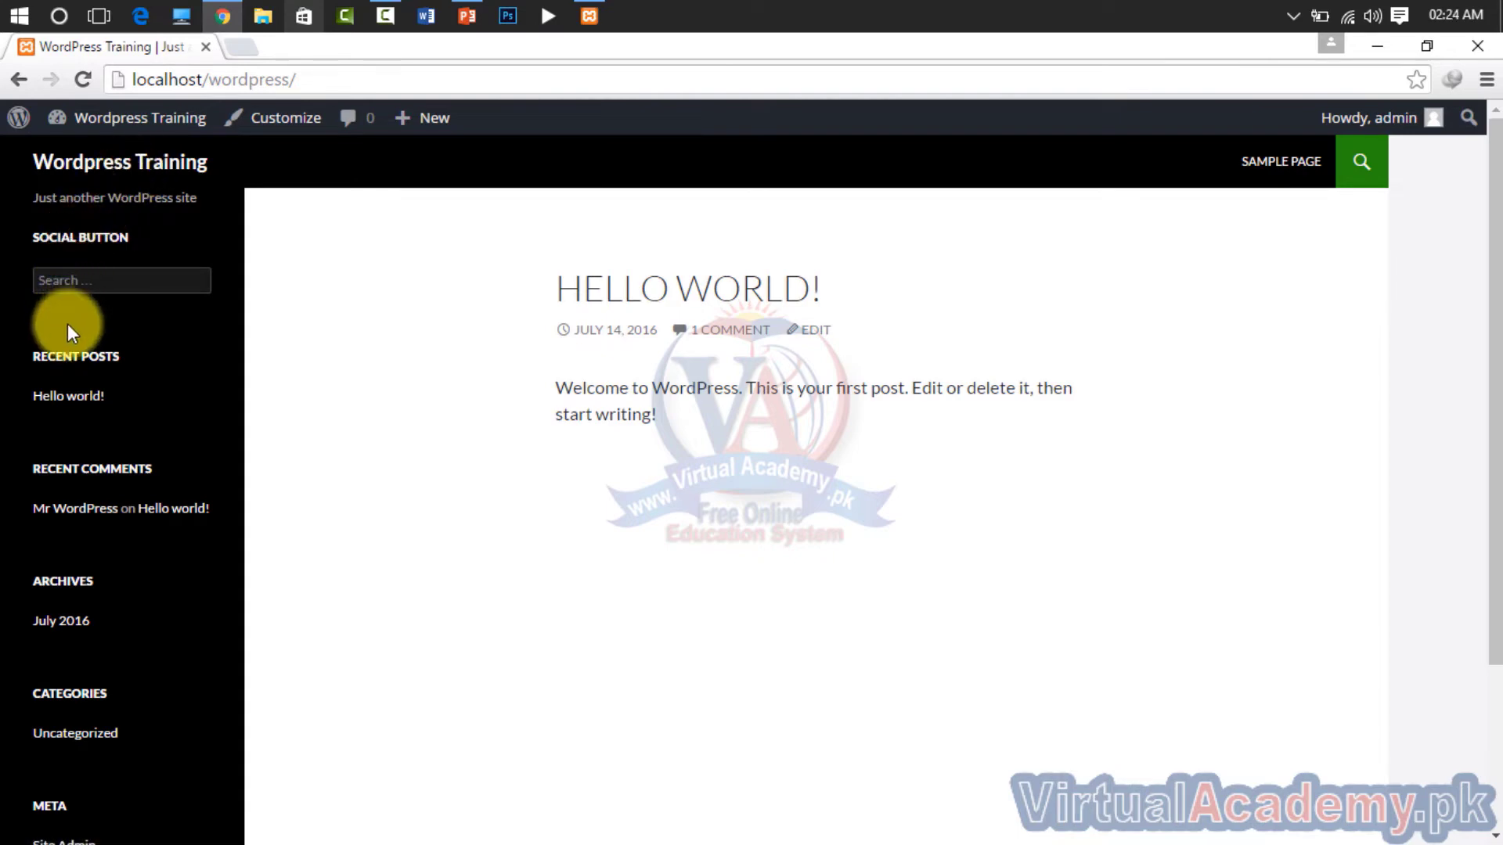
scroll(241, 631, "down", 3)
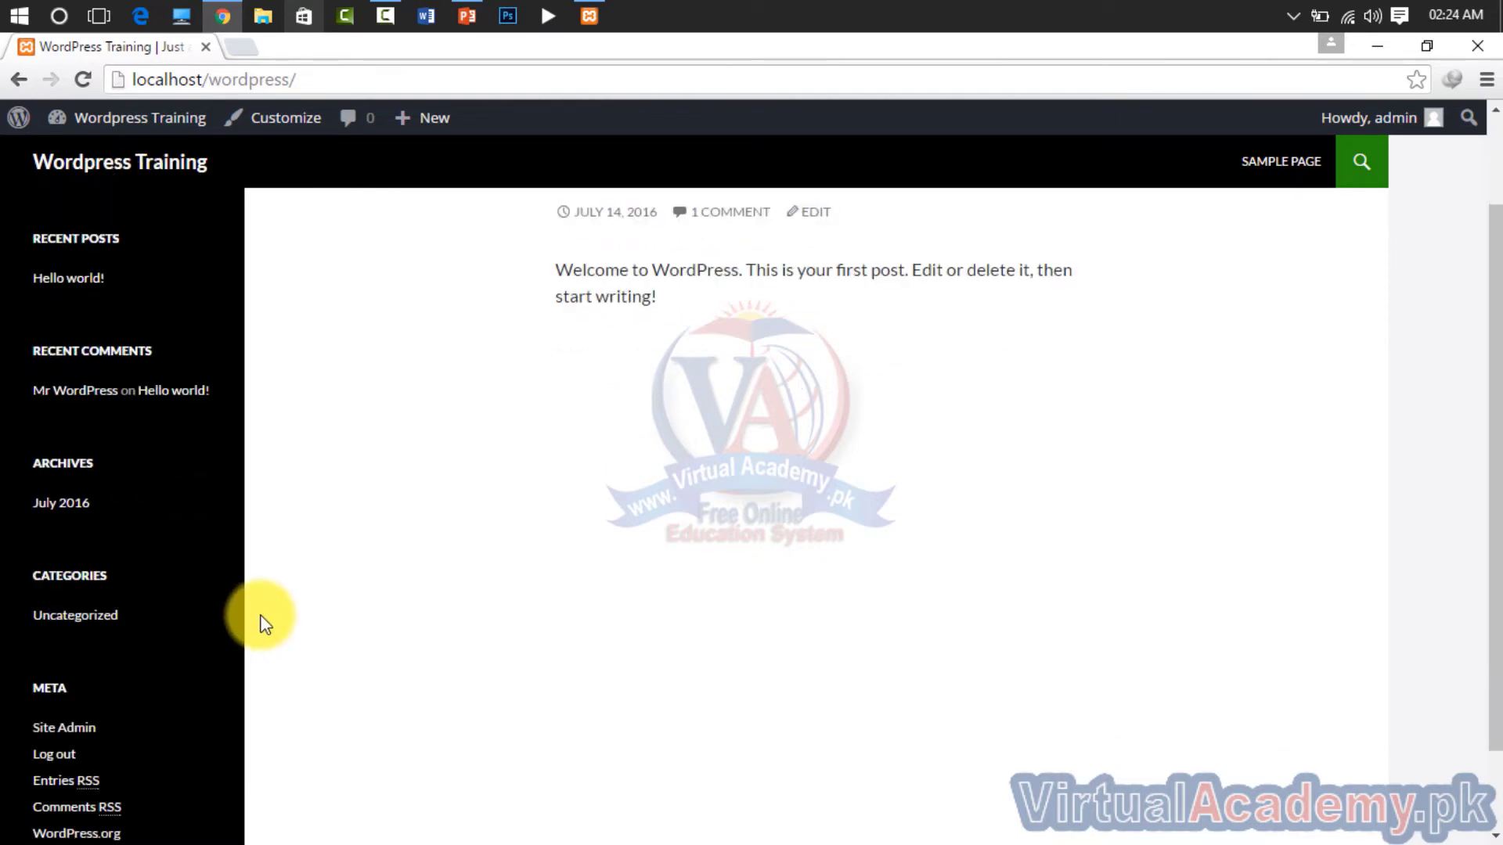
scroll(258, 622, "up", 3)
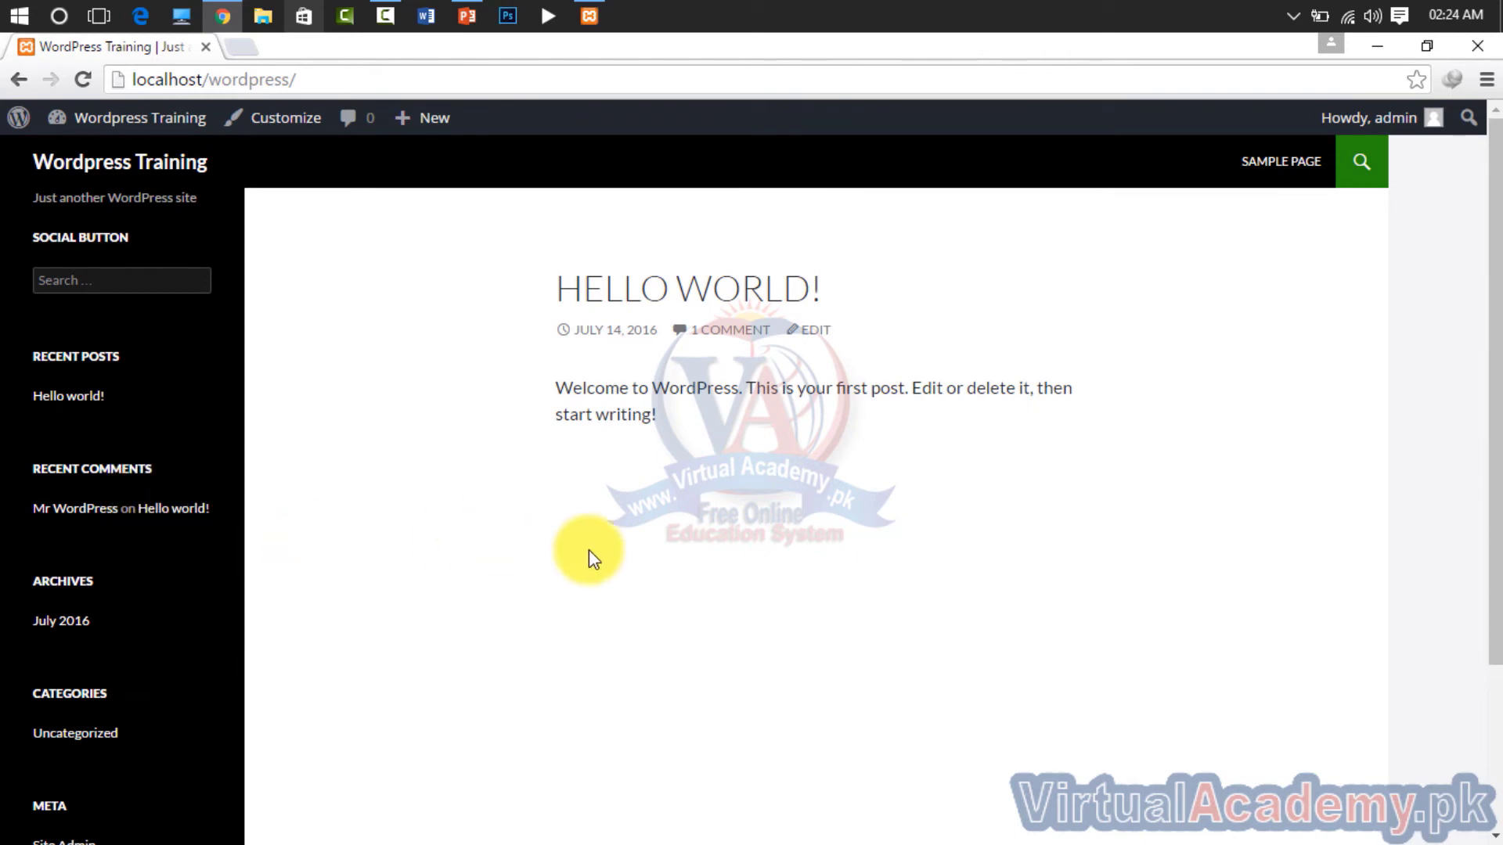
Open the Widgets page from the live site, and return to the front page to examine its sidebar sections
mouse_move(161, 121)
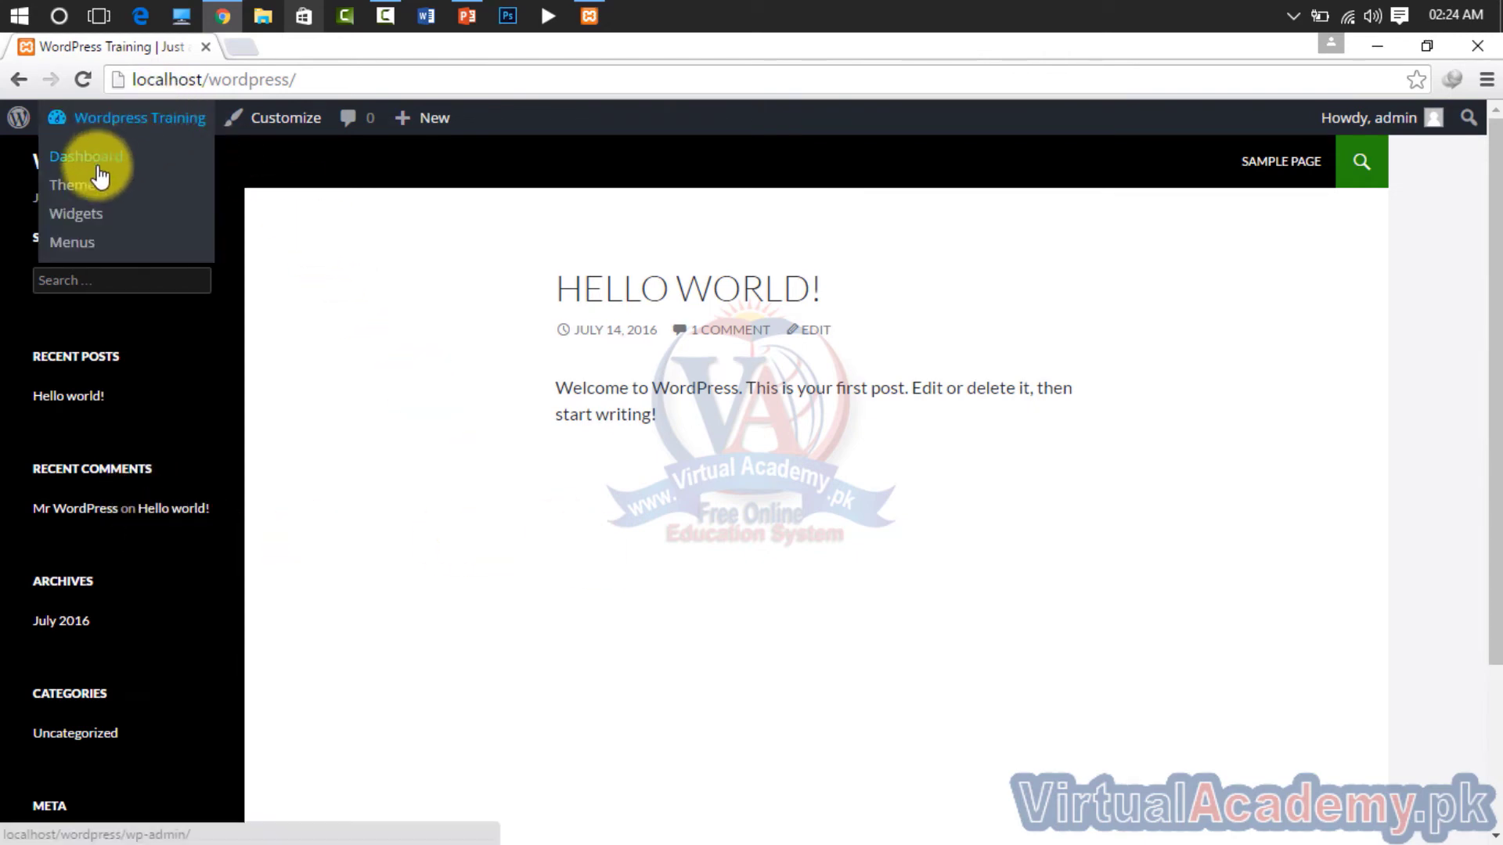
left_click(82, 227)
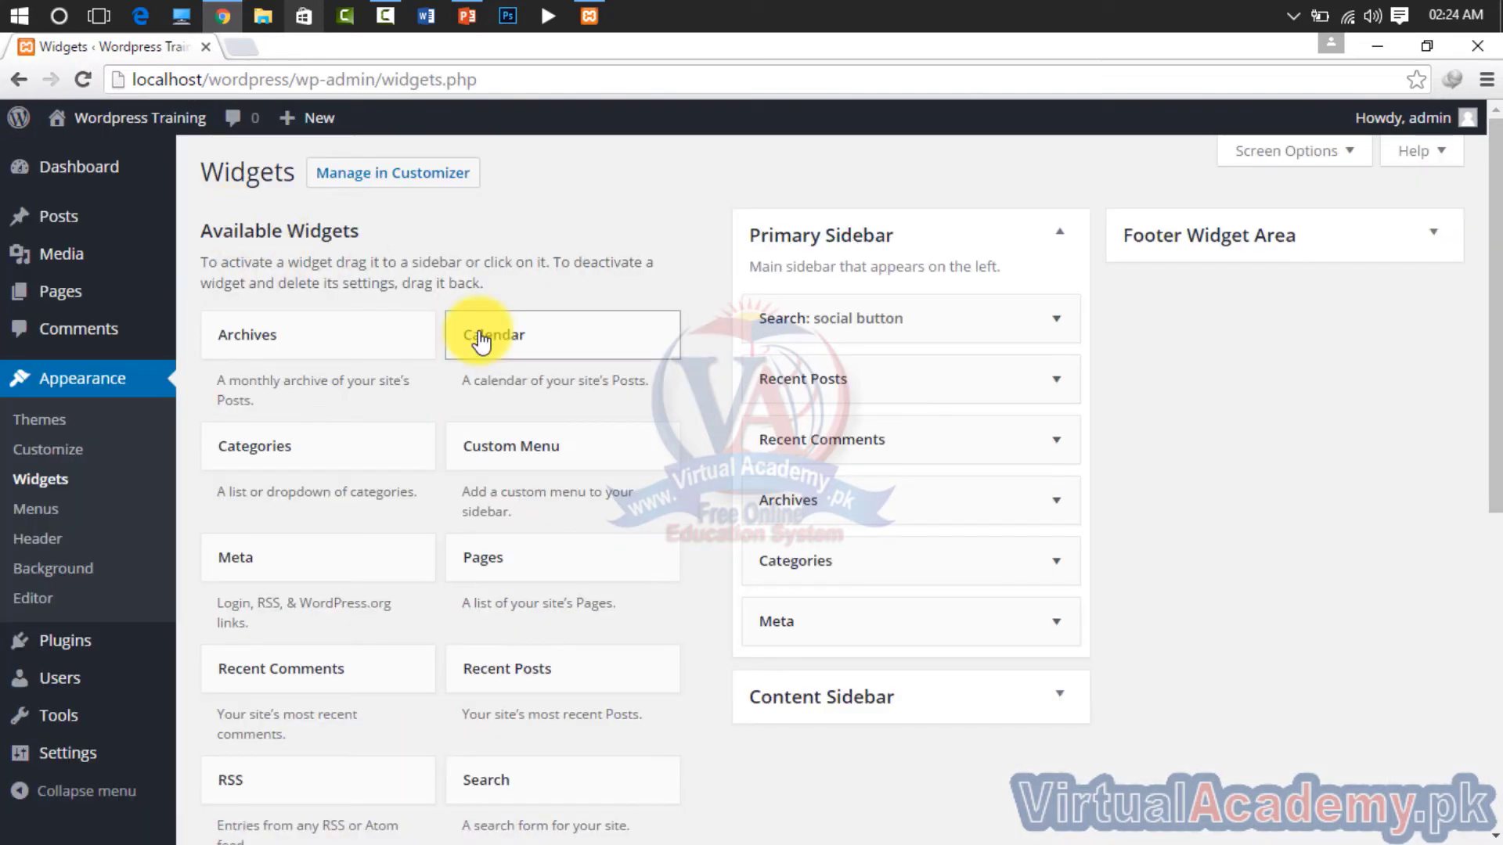
left_click(127, 119)
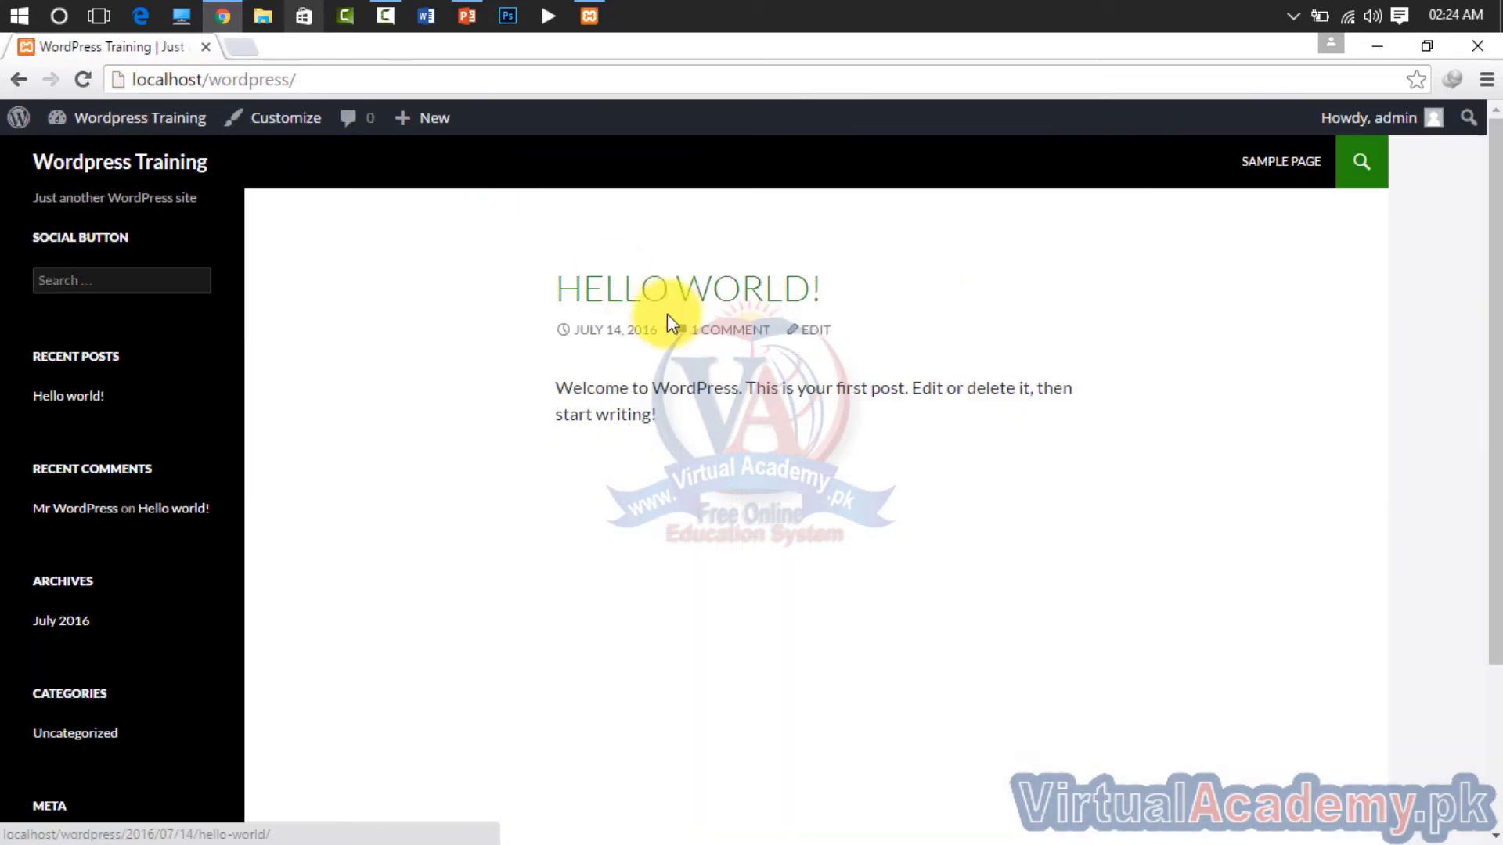
left_click_drag(120, 235, 29, 266)
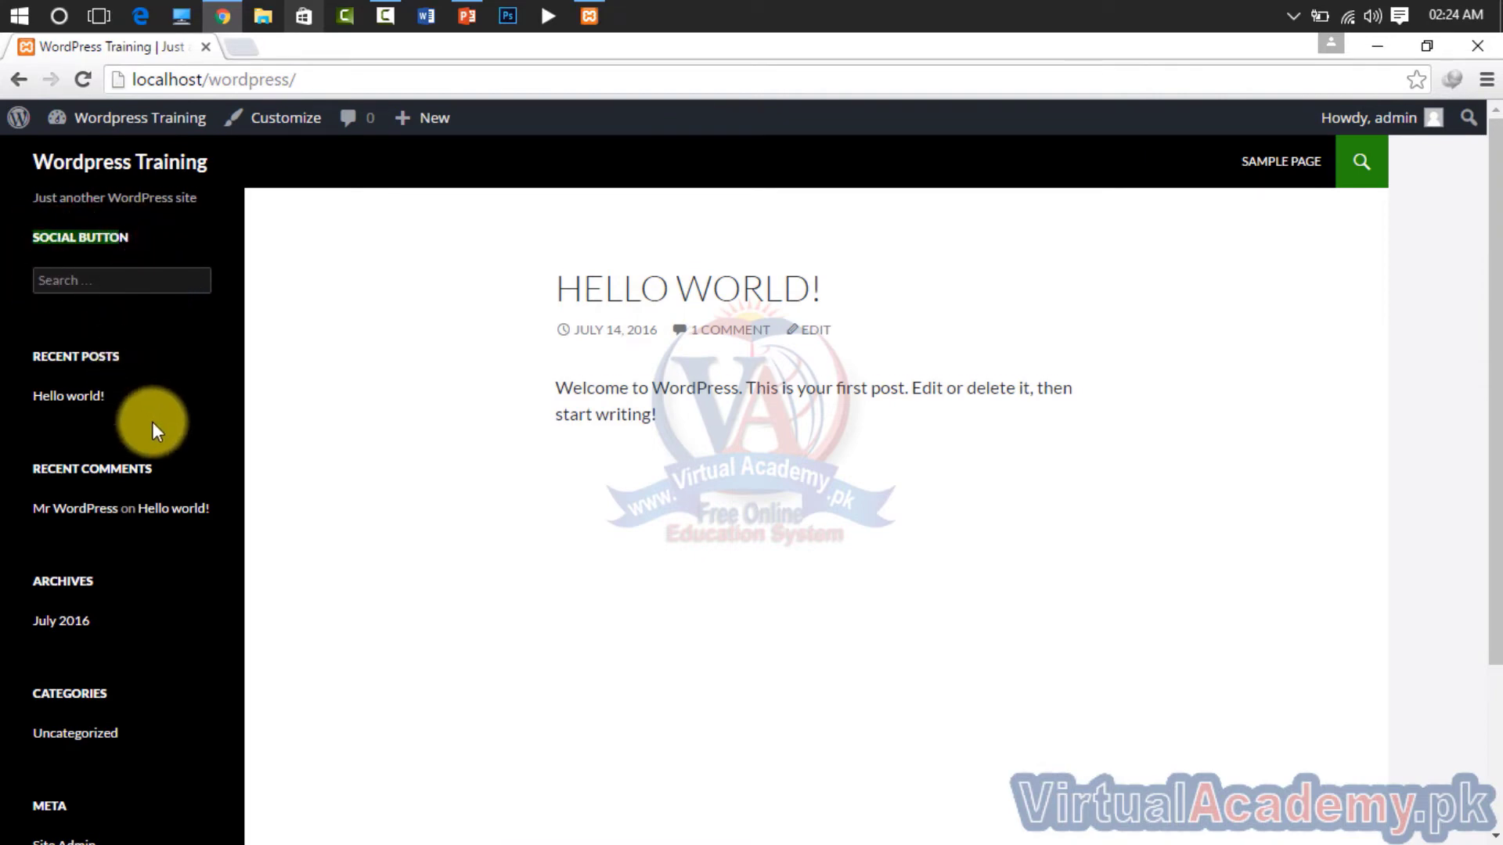
scroll(152, 422, "down", 3)
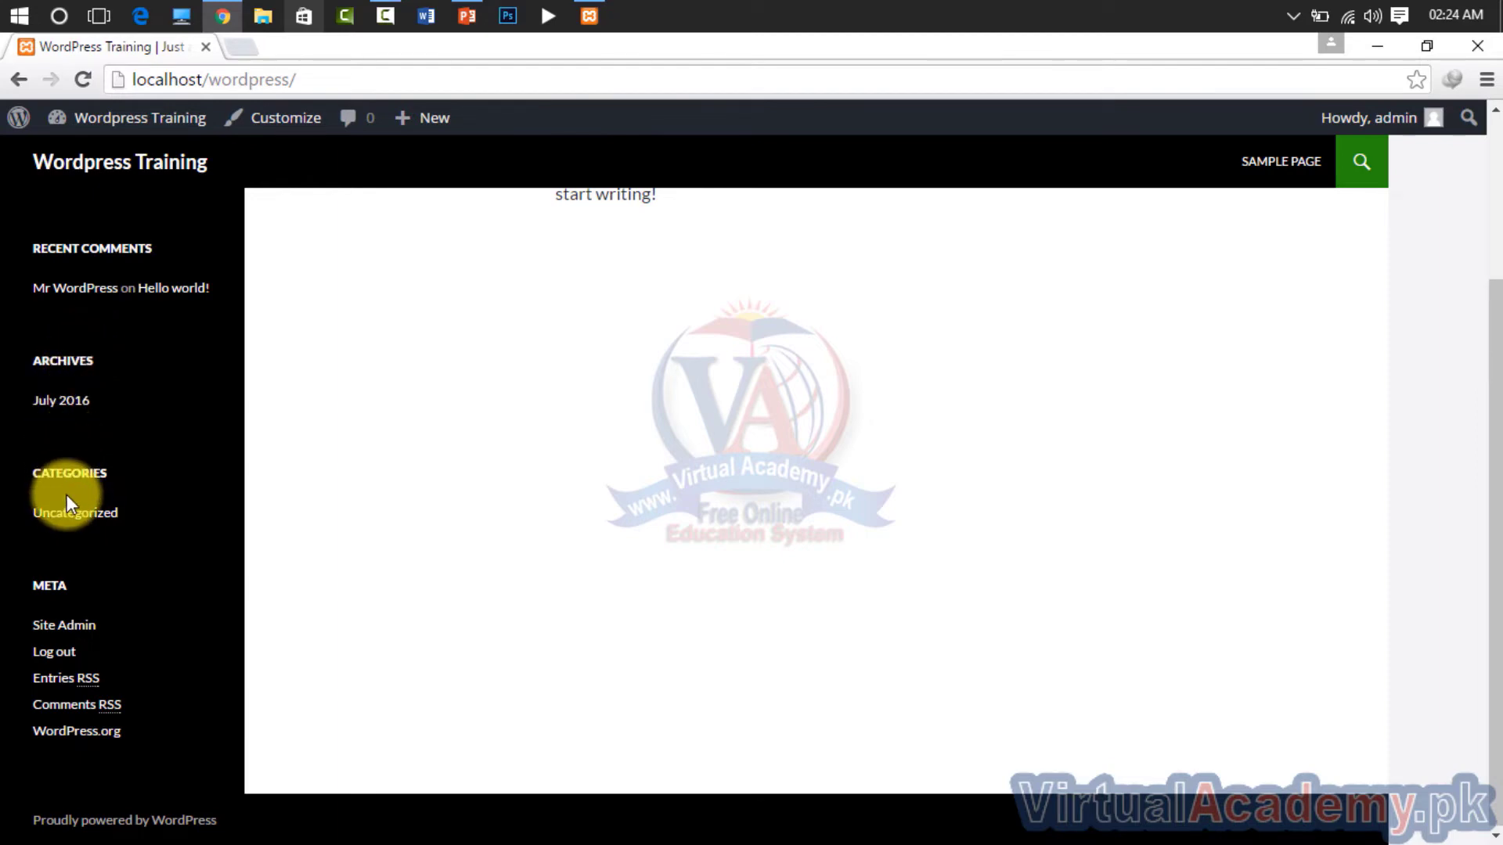
scroll(141, 462, "up", 3)
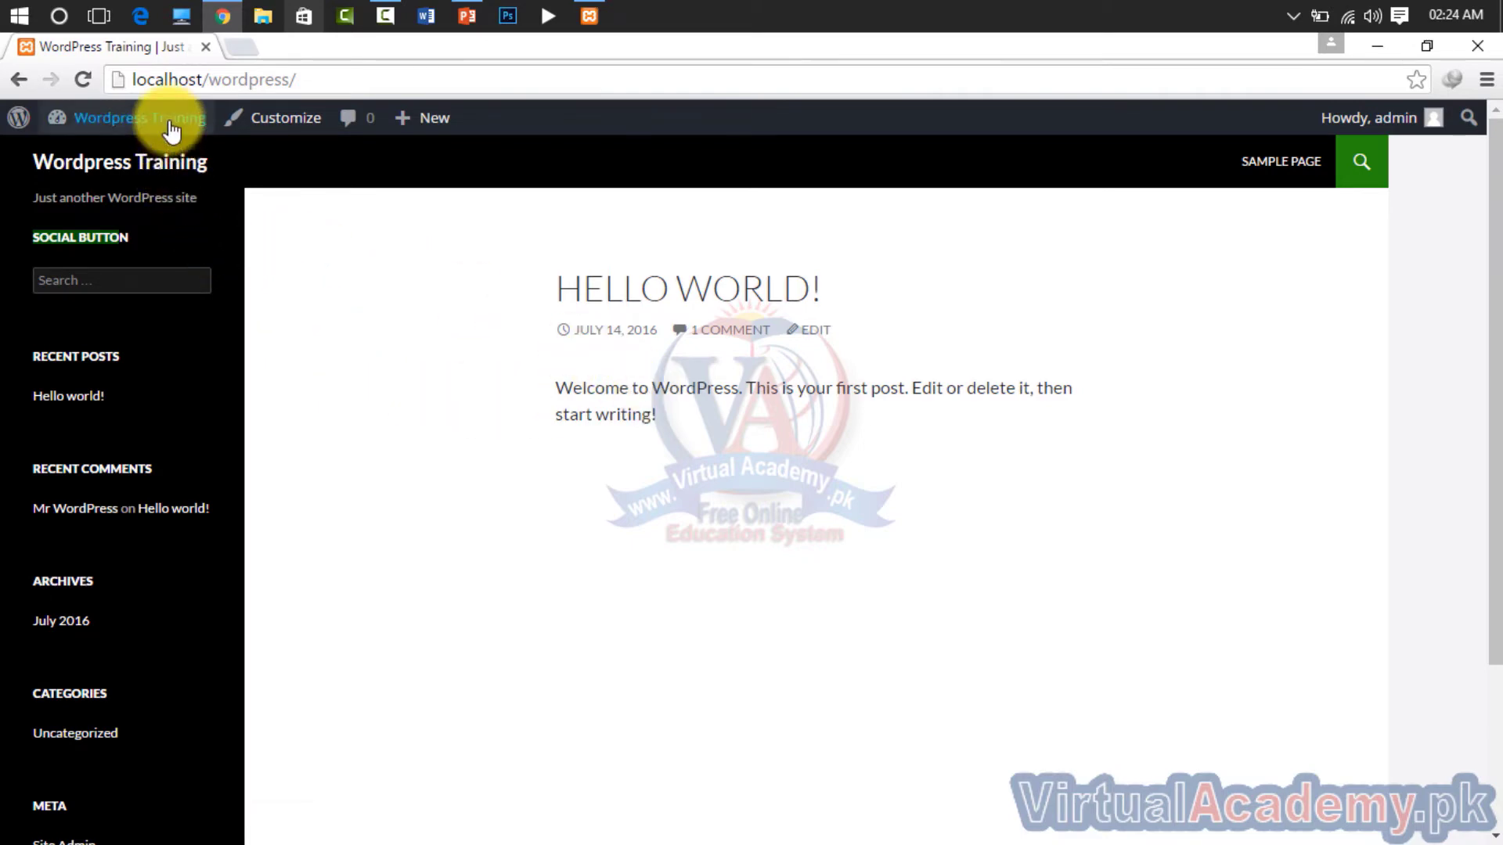
Return to the Widgets page and open the live site in a separate browser tab
mouse_move(166, 121)
left_click(129, 215)
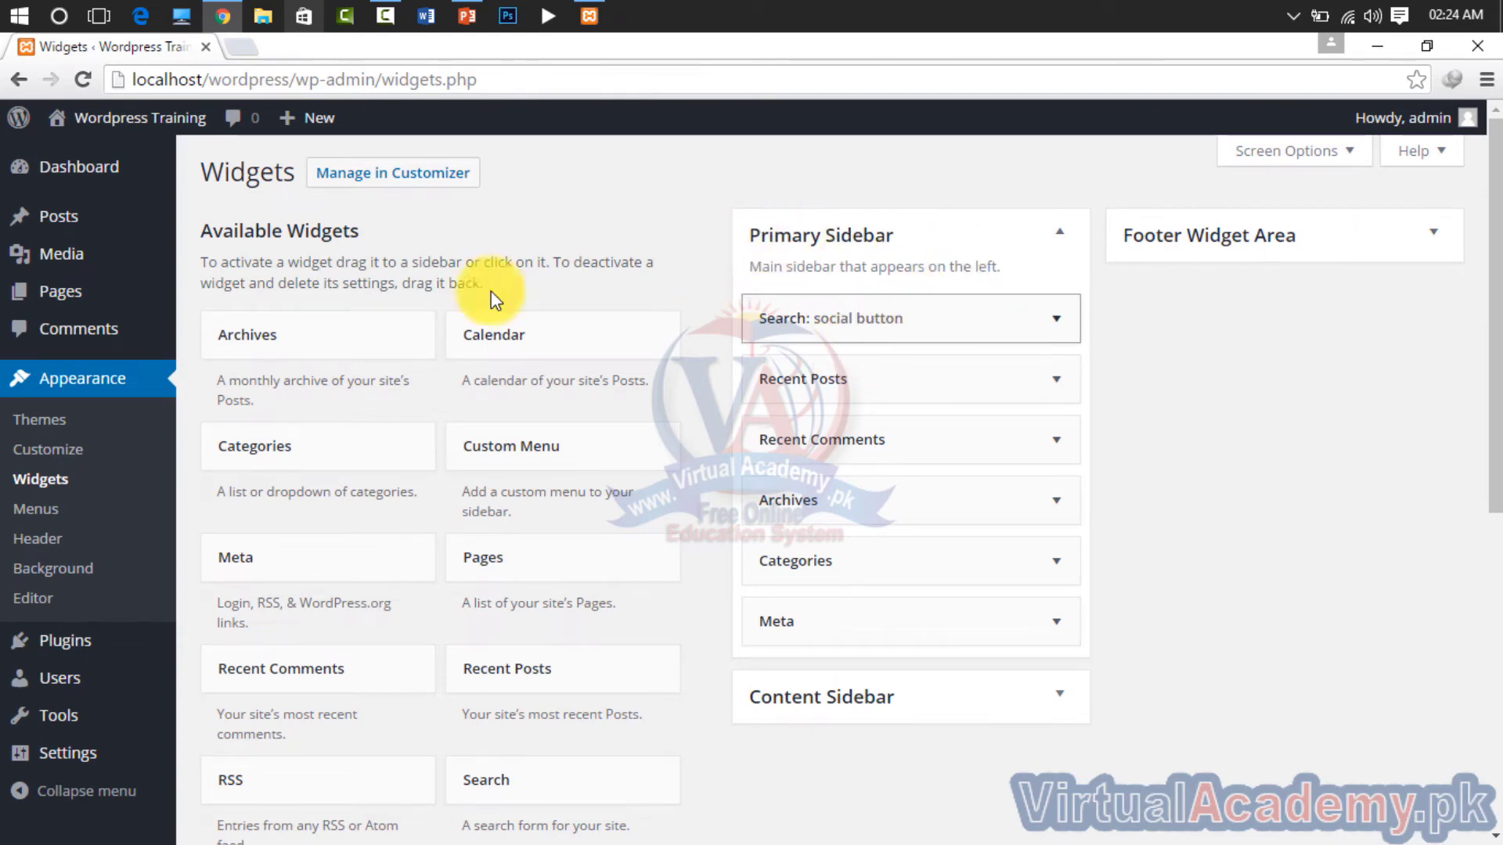
right_click(142, 118)
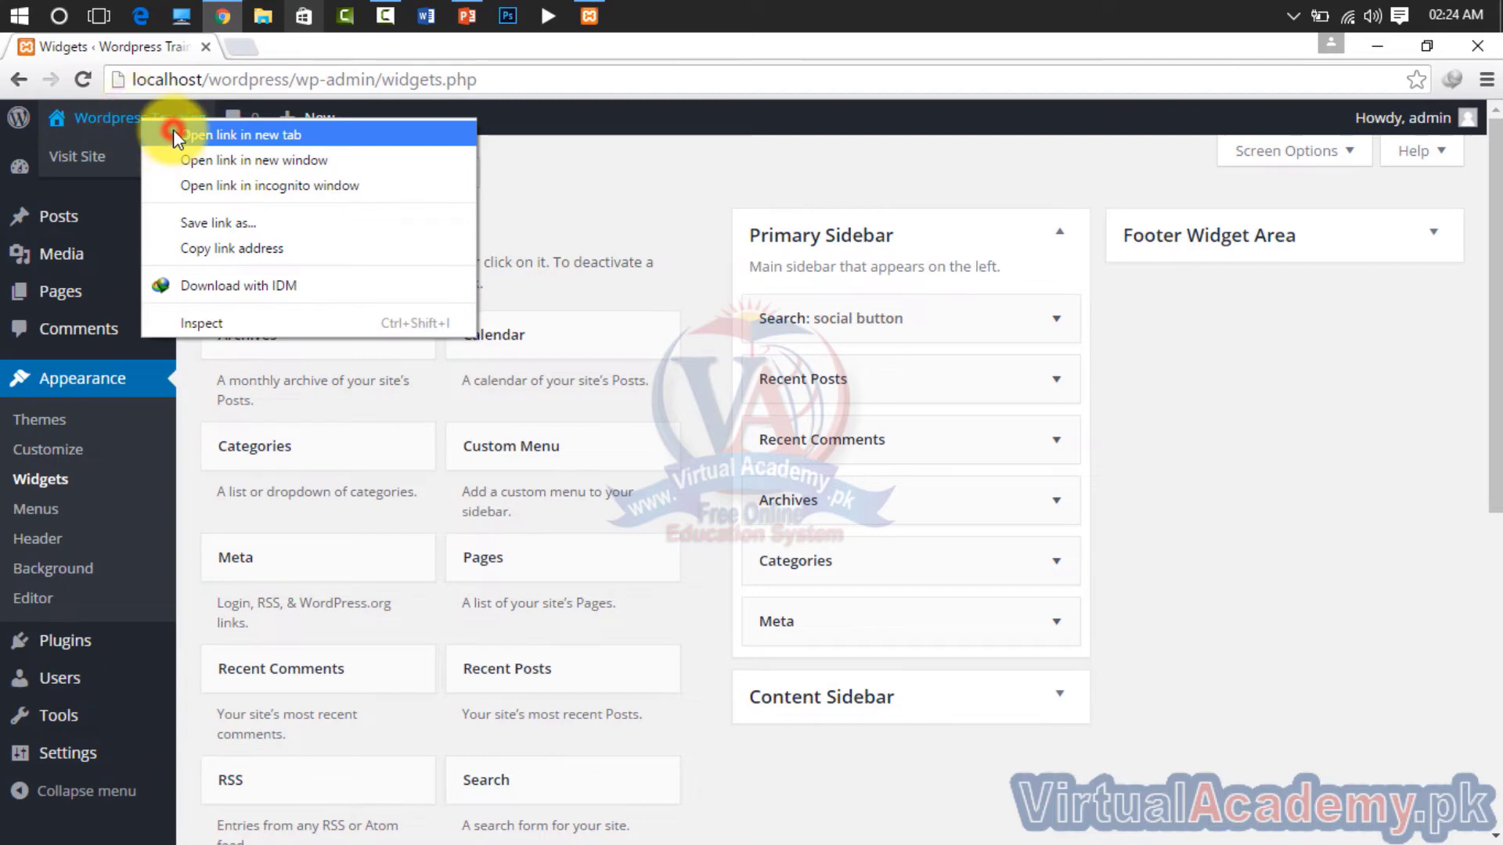
left_click(173, 133)
left_click(315, 49)
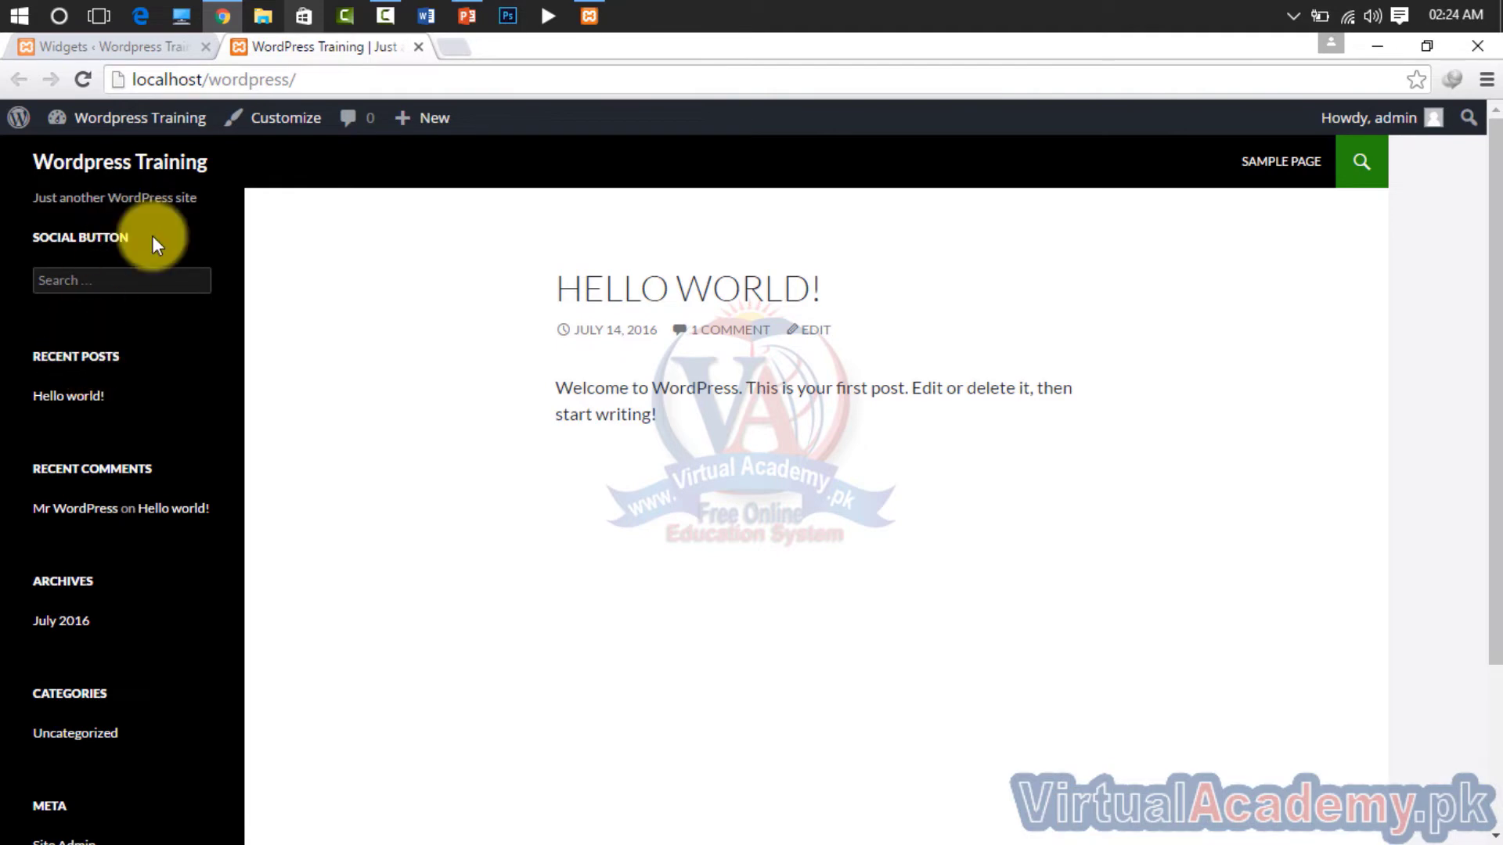
Compare the Primary Sidebar's widget list with the sidebar sections shown on the live site
left_click(154, 49)
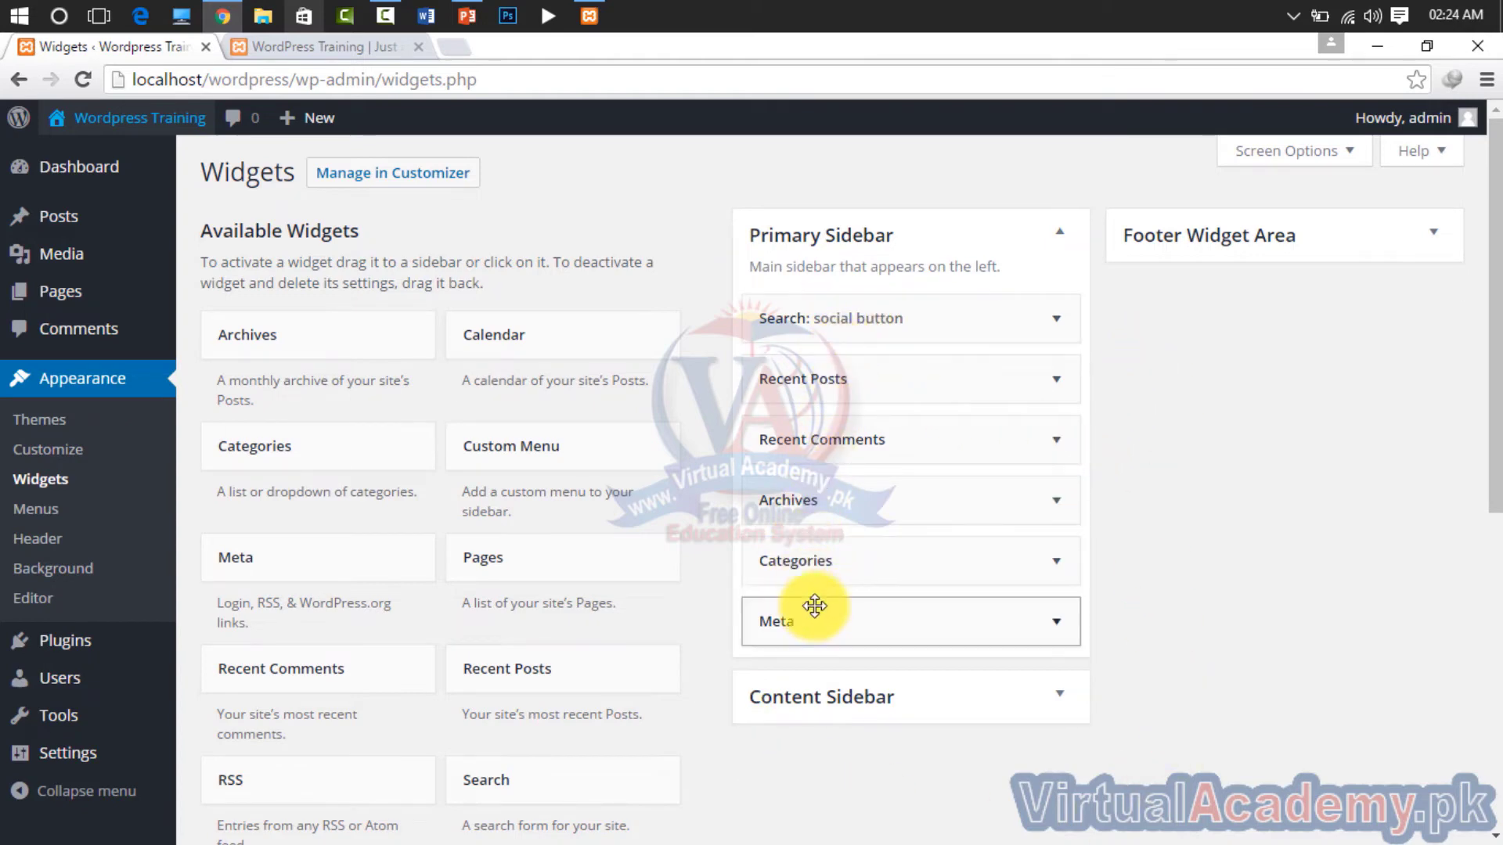
left_click(293, 45)
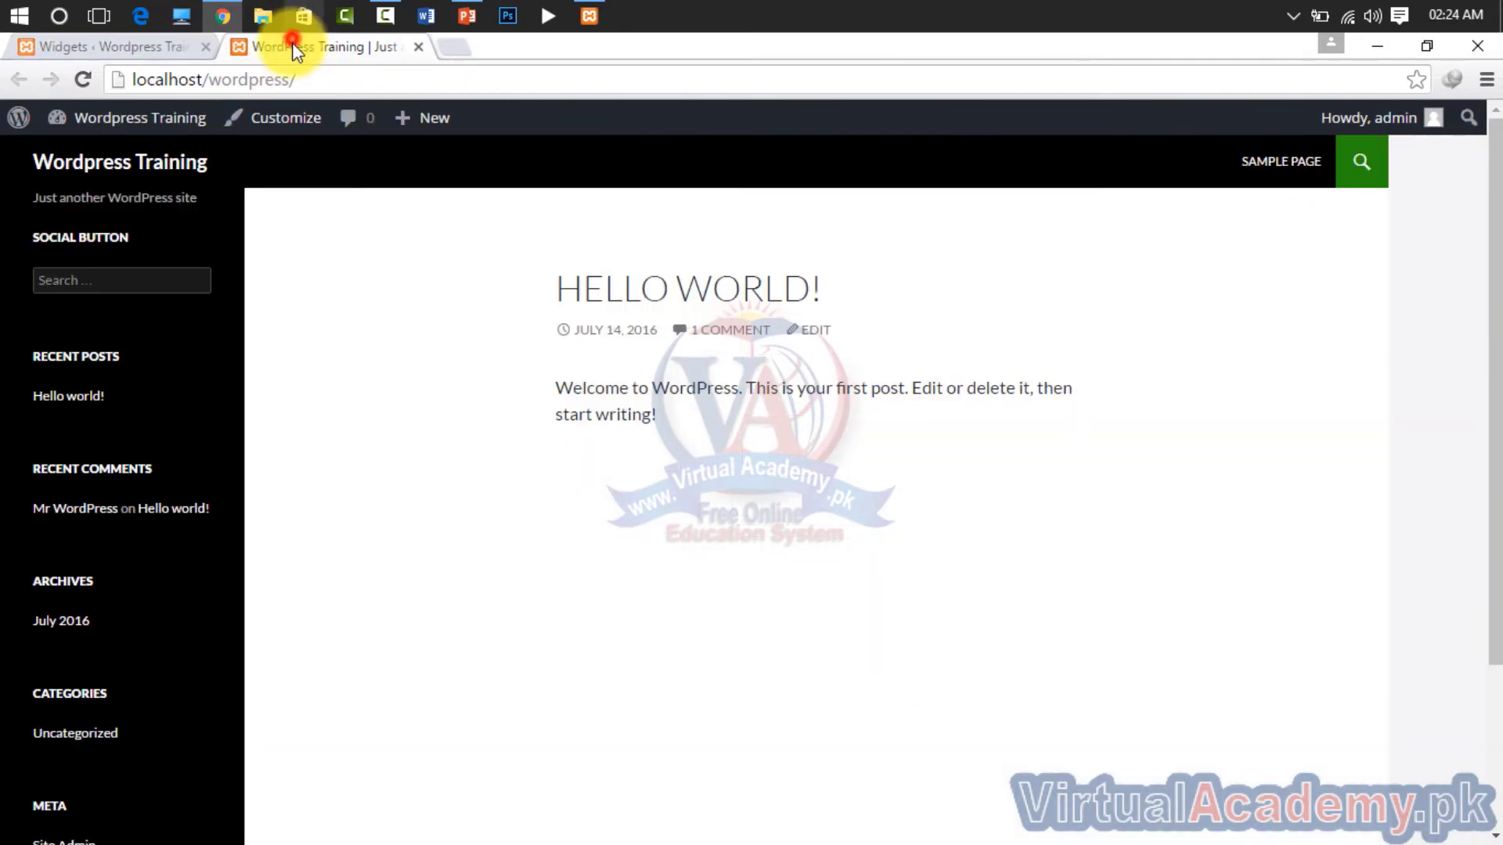
scroll(195, 678, "down", 3)
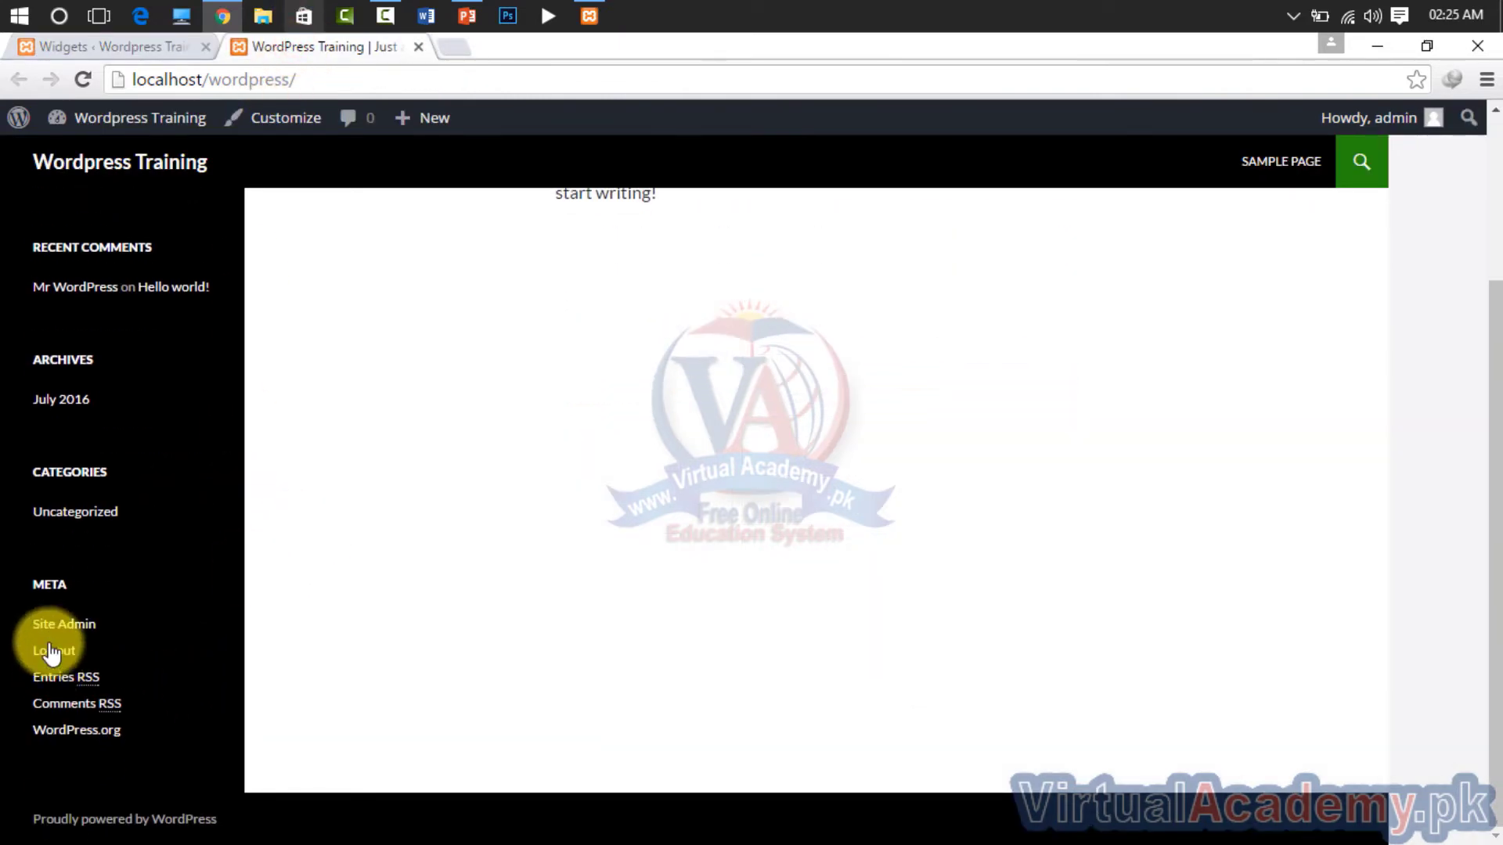
scroll(287, 590, "up", 3)
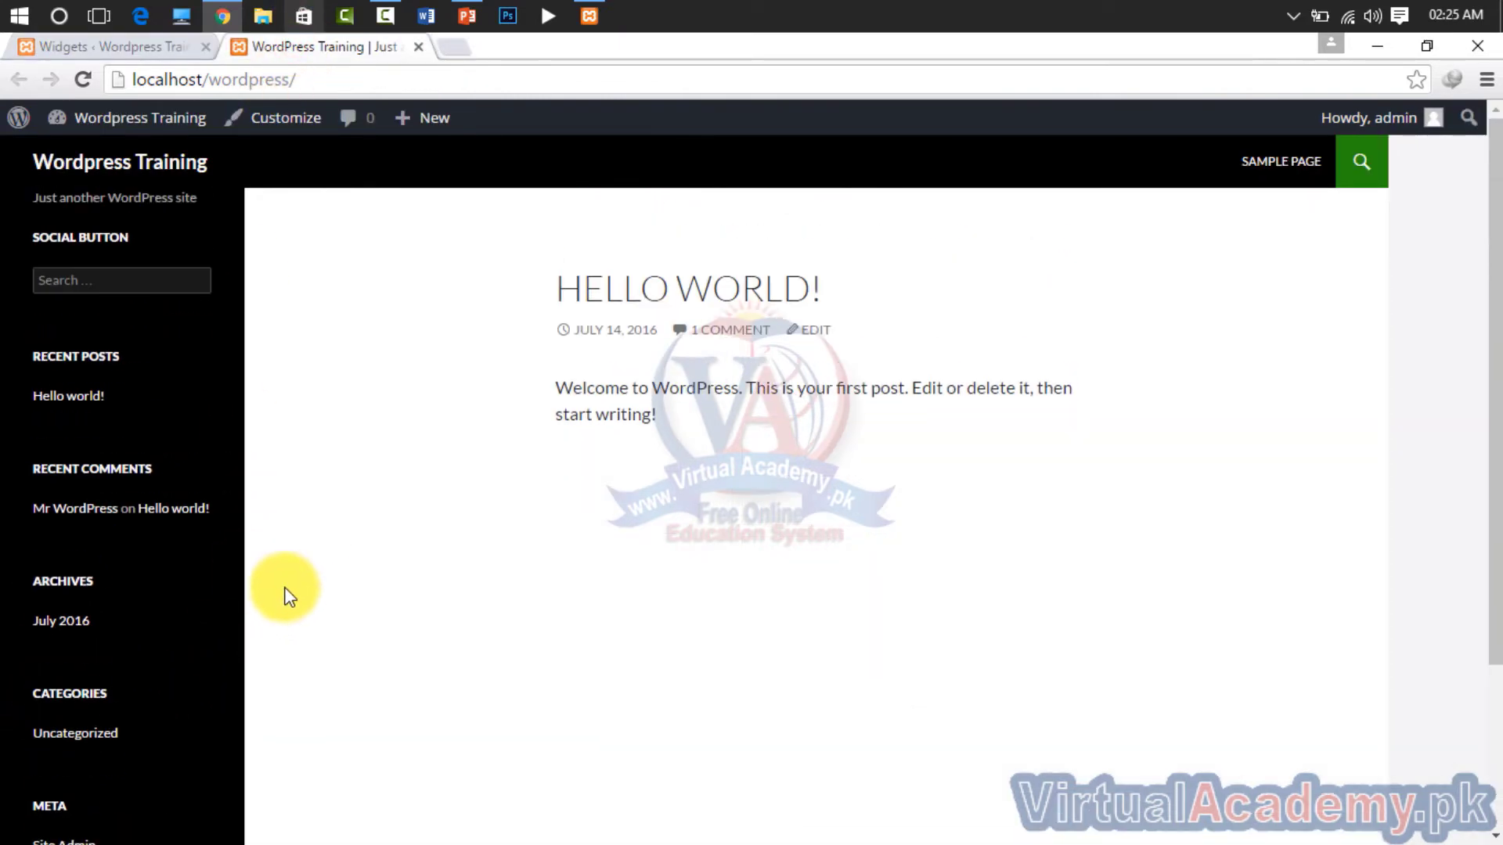
left_click(83, 45)
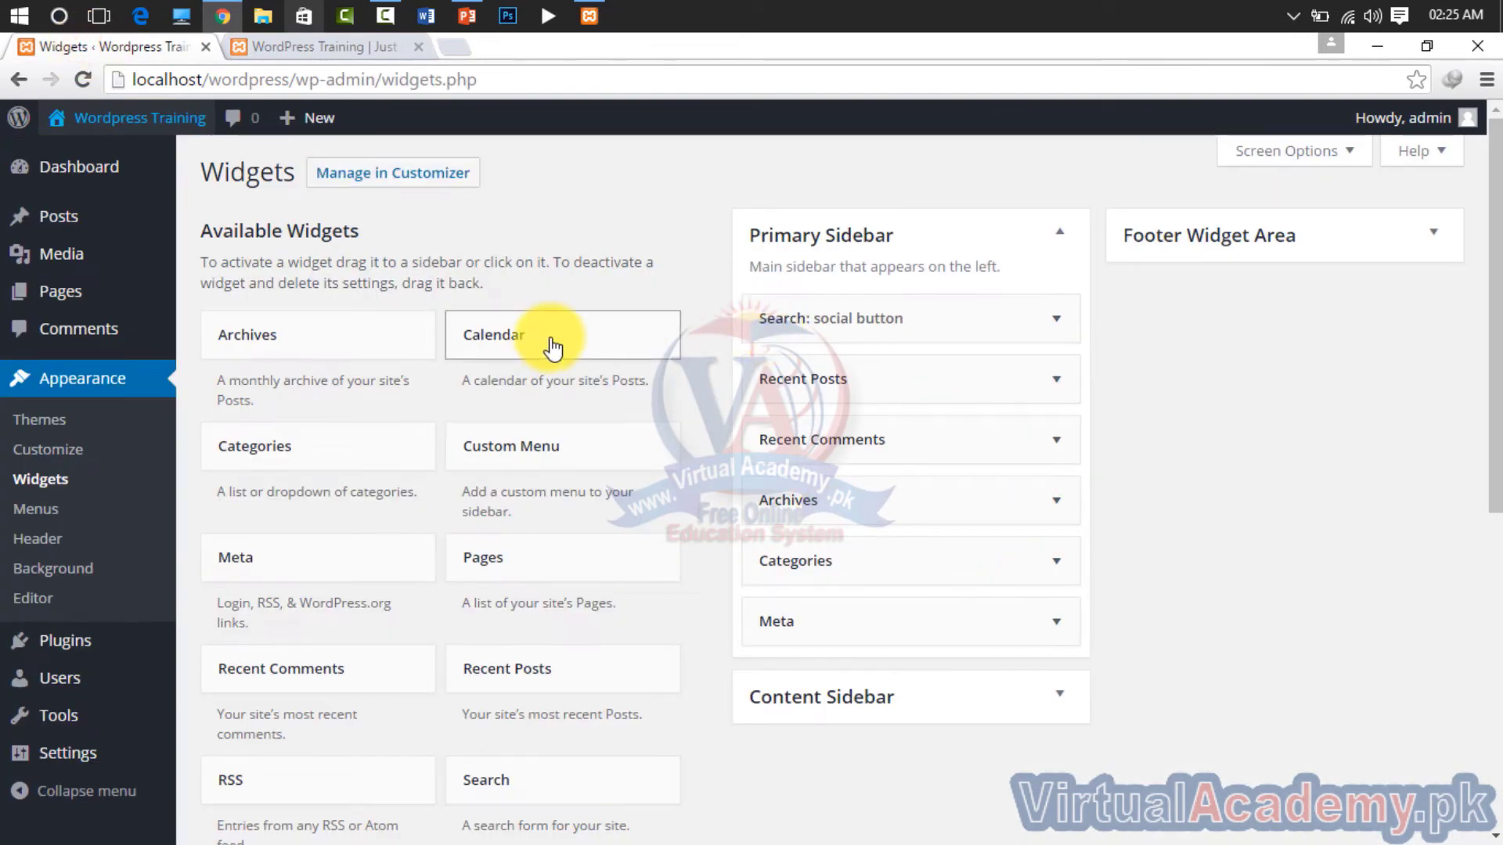
Delete the Search widget from the Primary Sidebar and add a saved Calendar widget titled "calendar" at its top
left_click(860, 309)
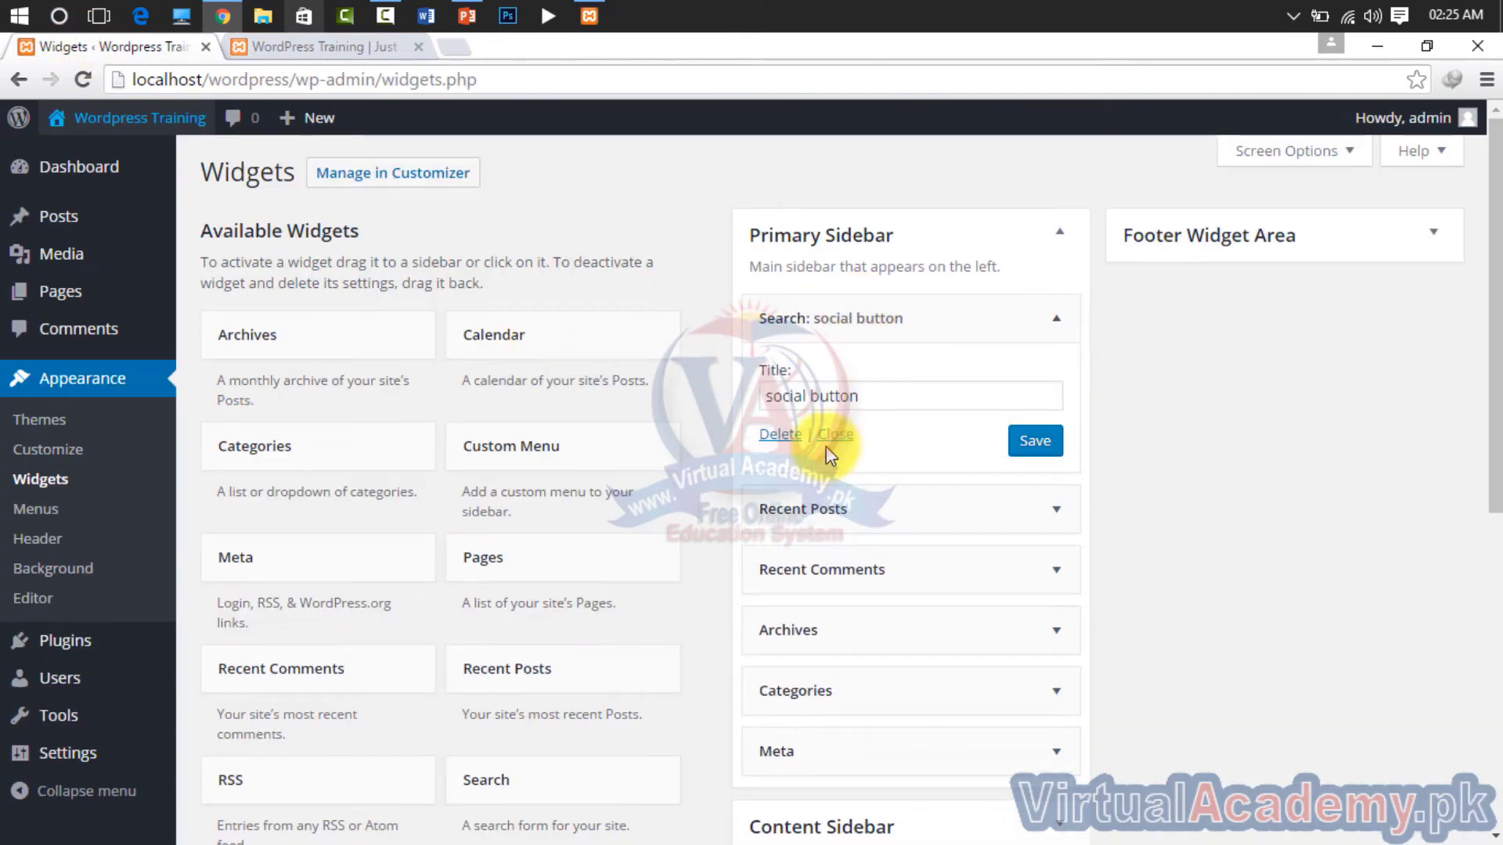
left_click(785, 438)
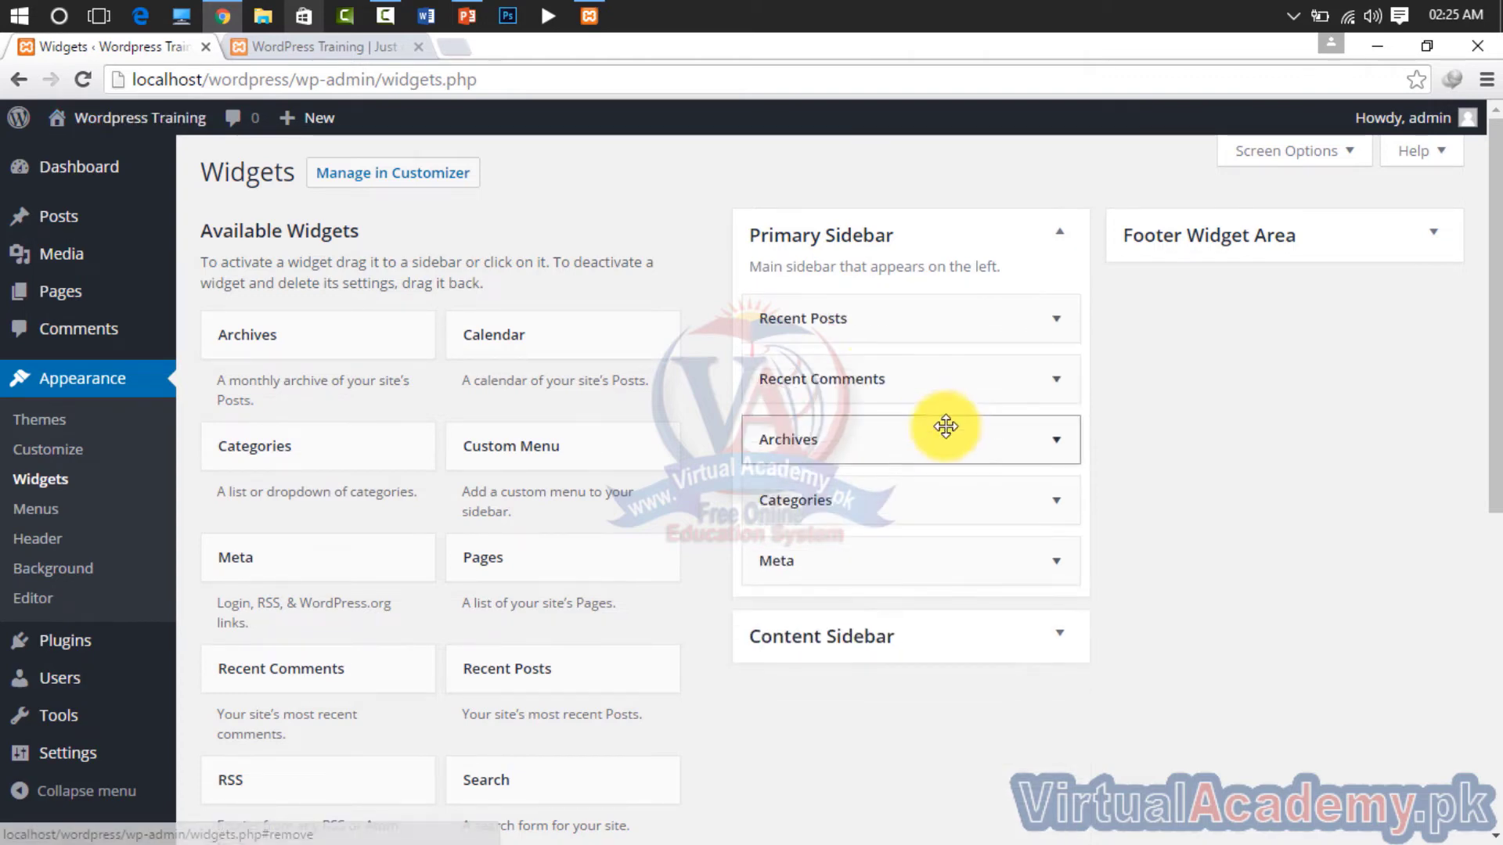
left_click_drag(540, 338, 889, 322)
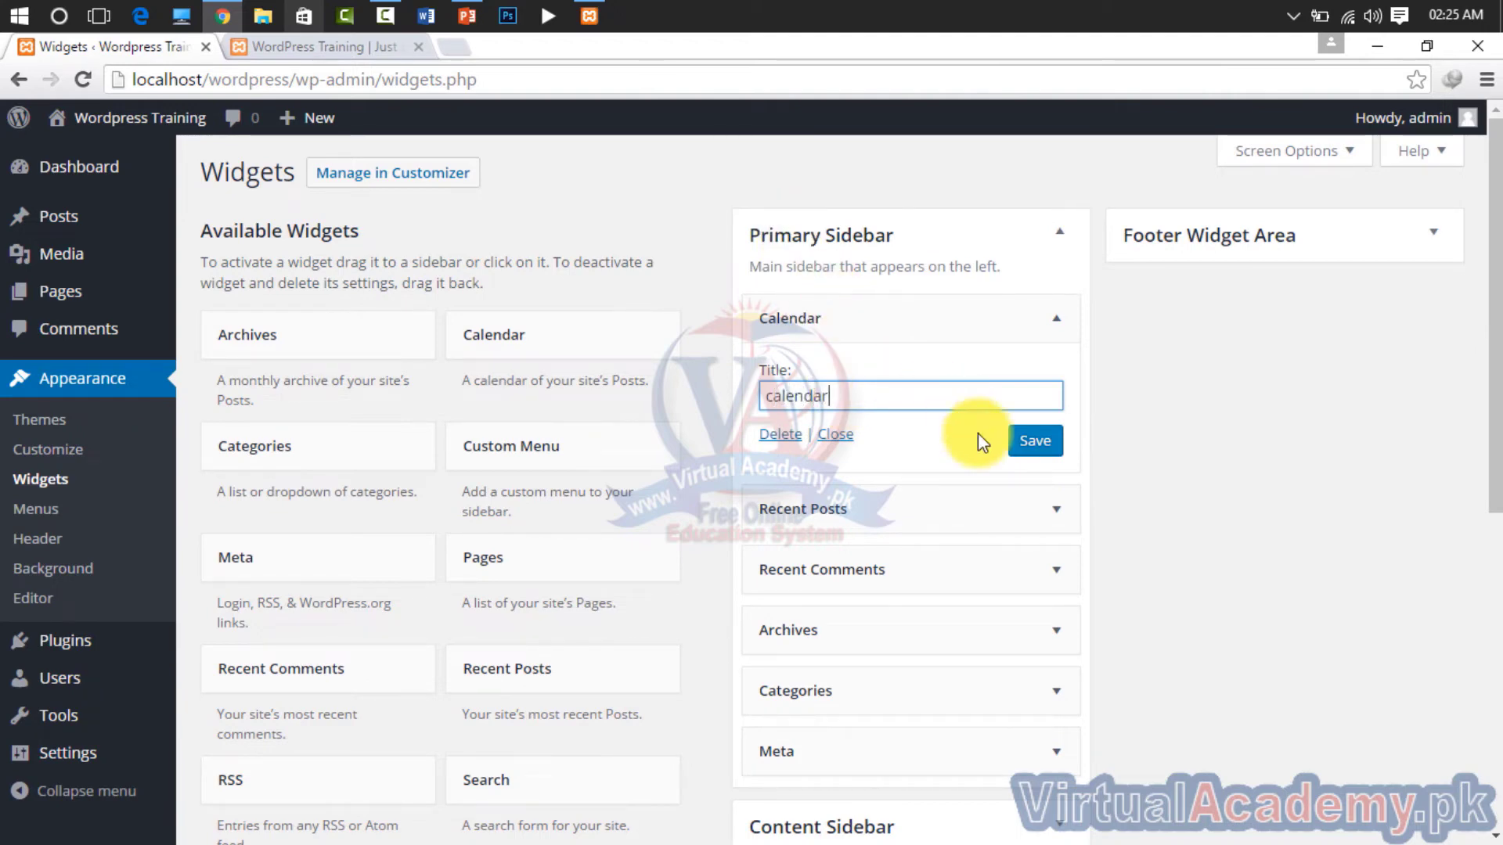
left_click(1030, 444)
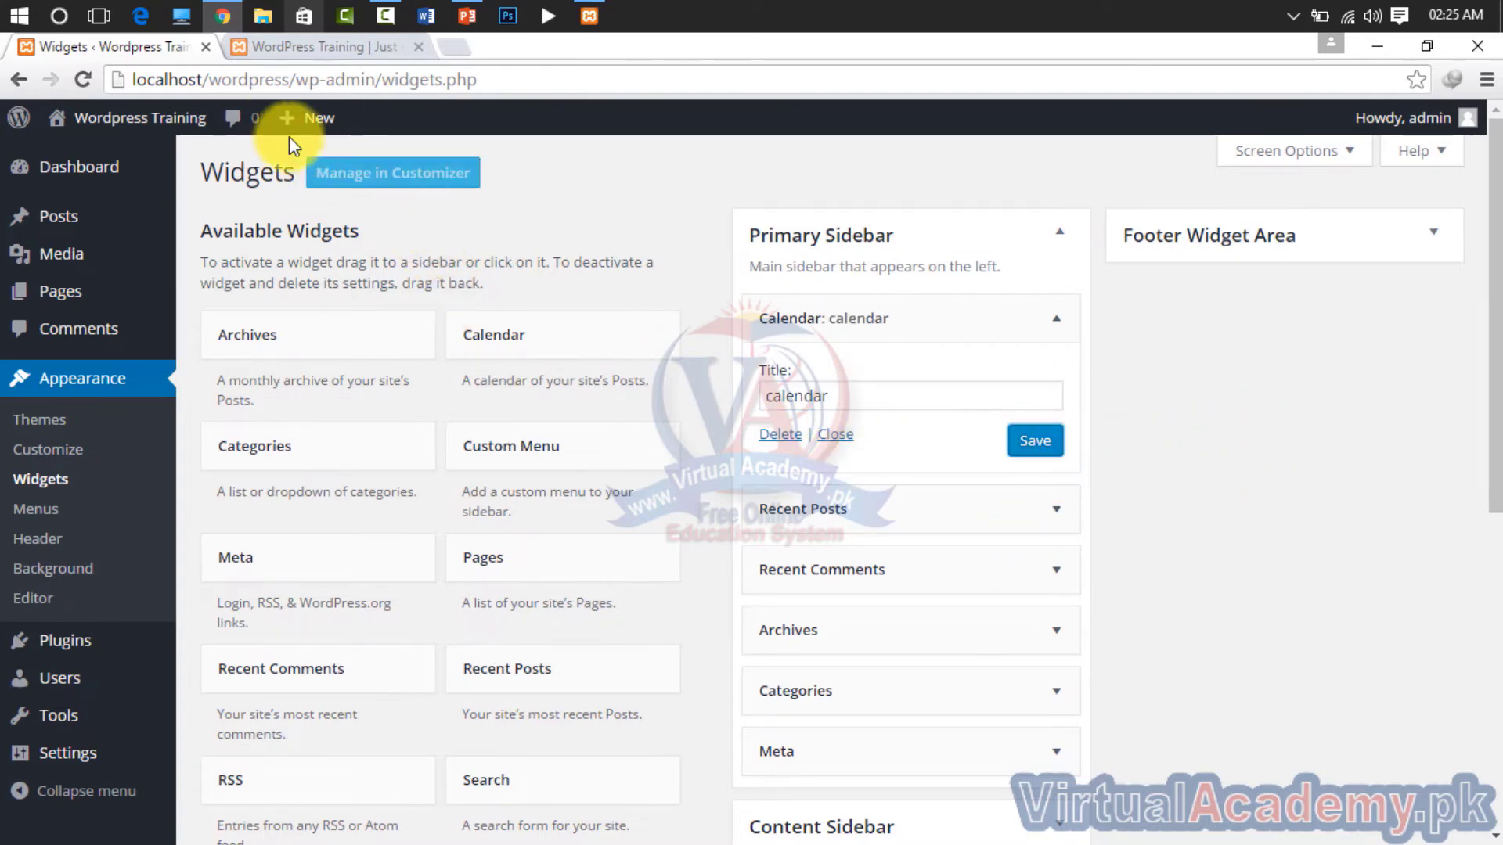
Check the Calendar widget on the live site, and look over the available widgets on the Widgets page
left_click(284, 52)
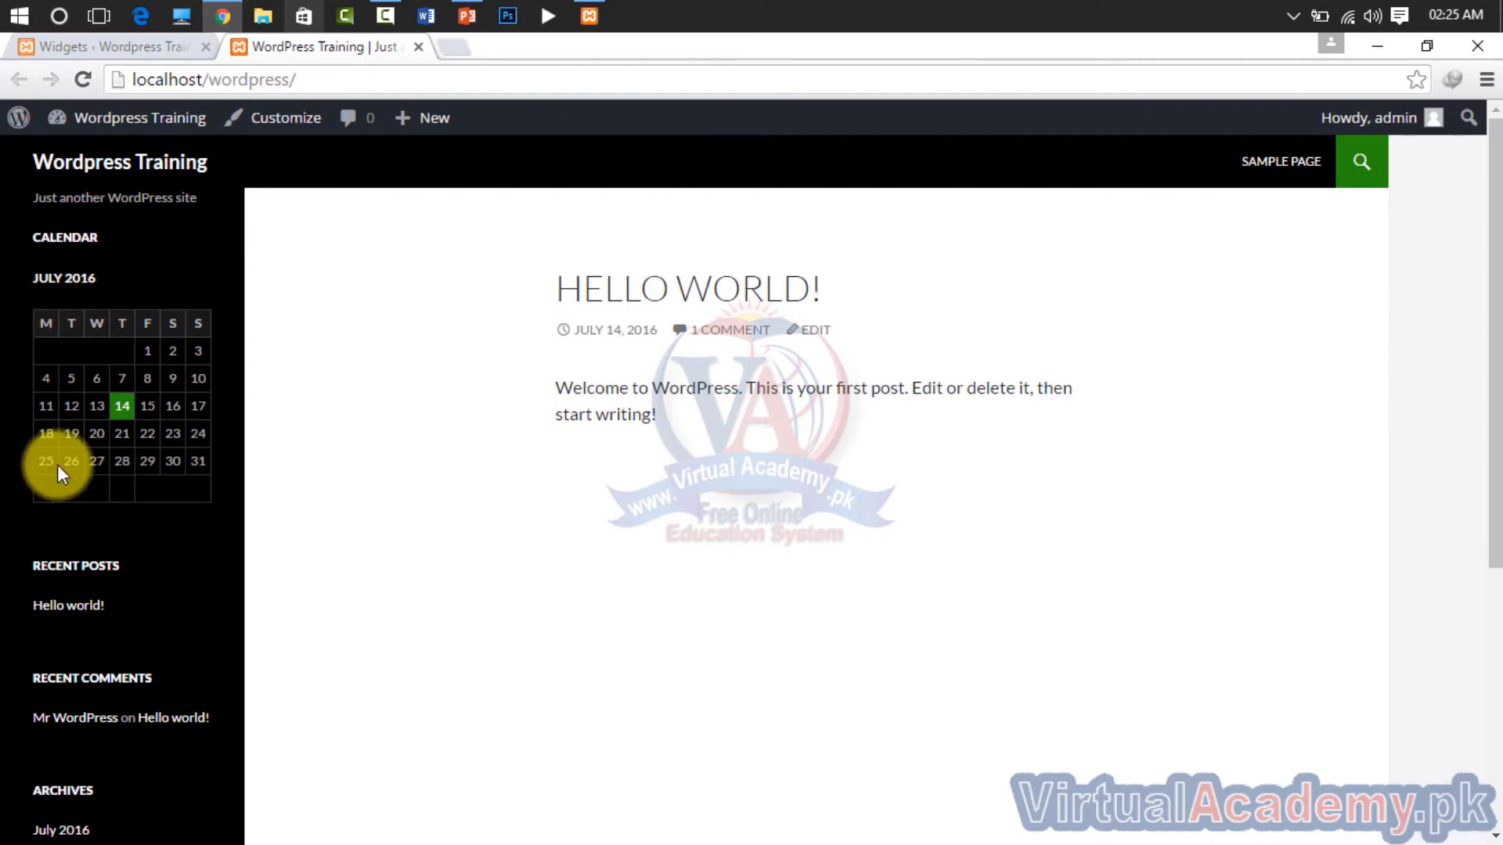
left_click(62, 54)
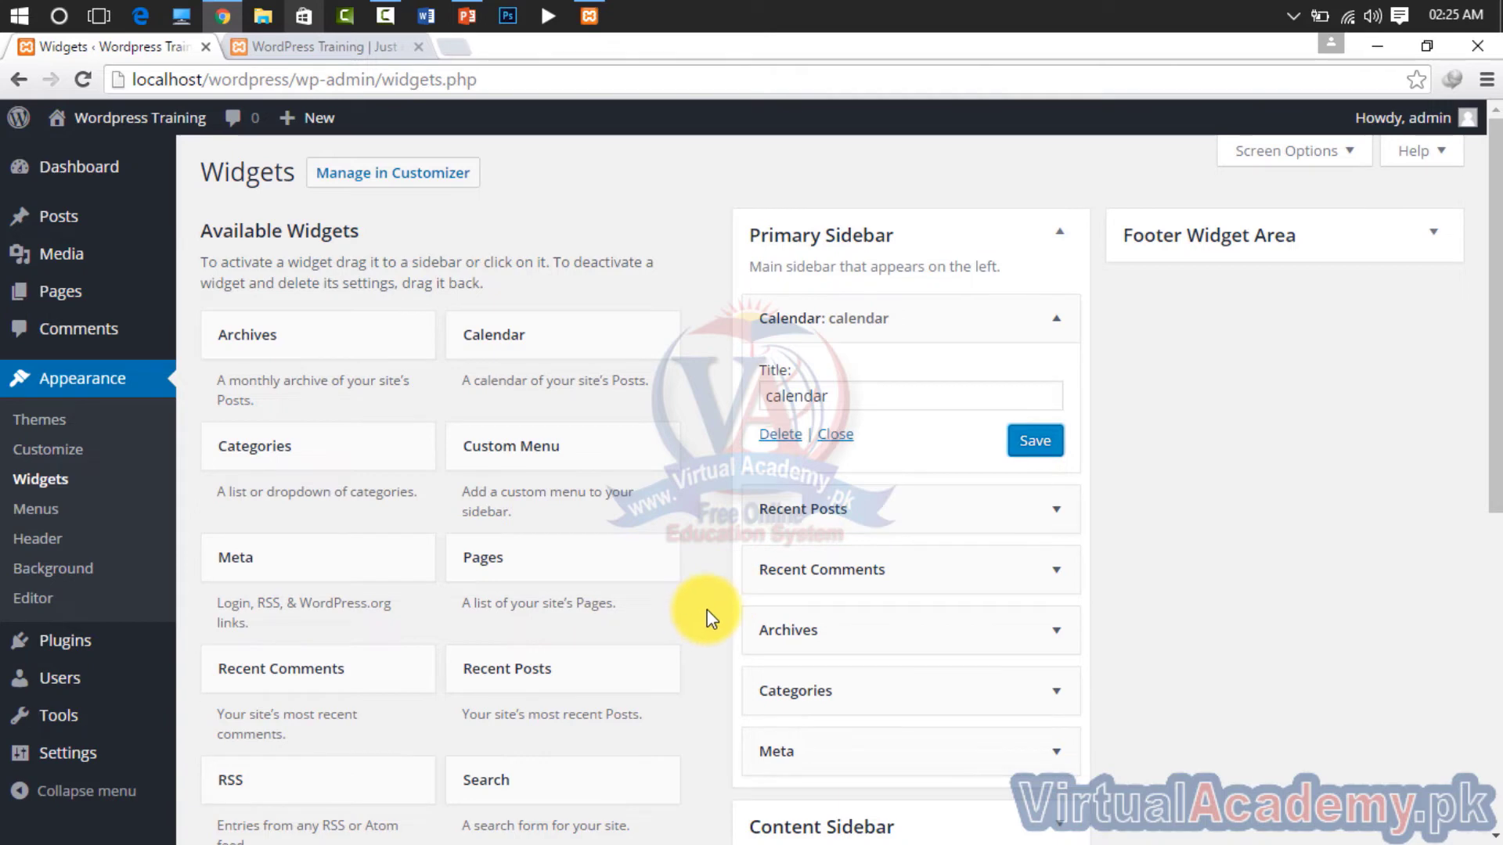
scroll(630, 636, "down", 4)
scroll(629, 636, "down", 3)
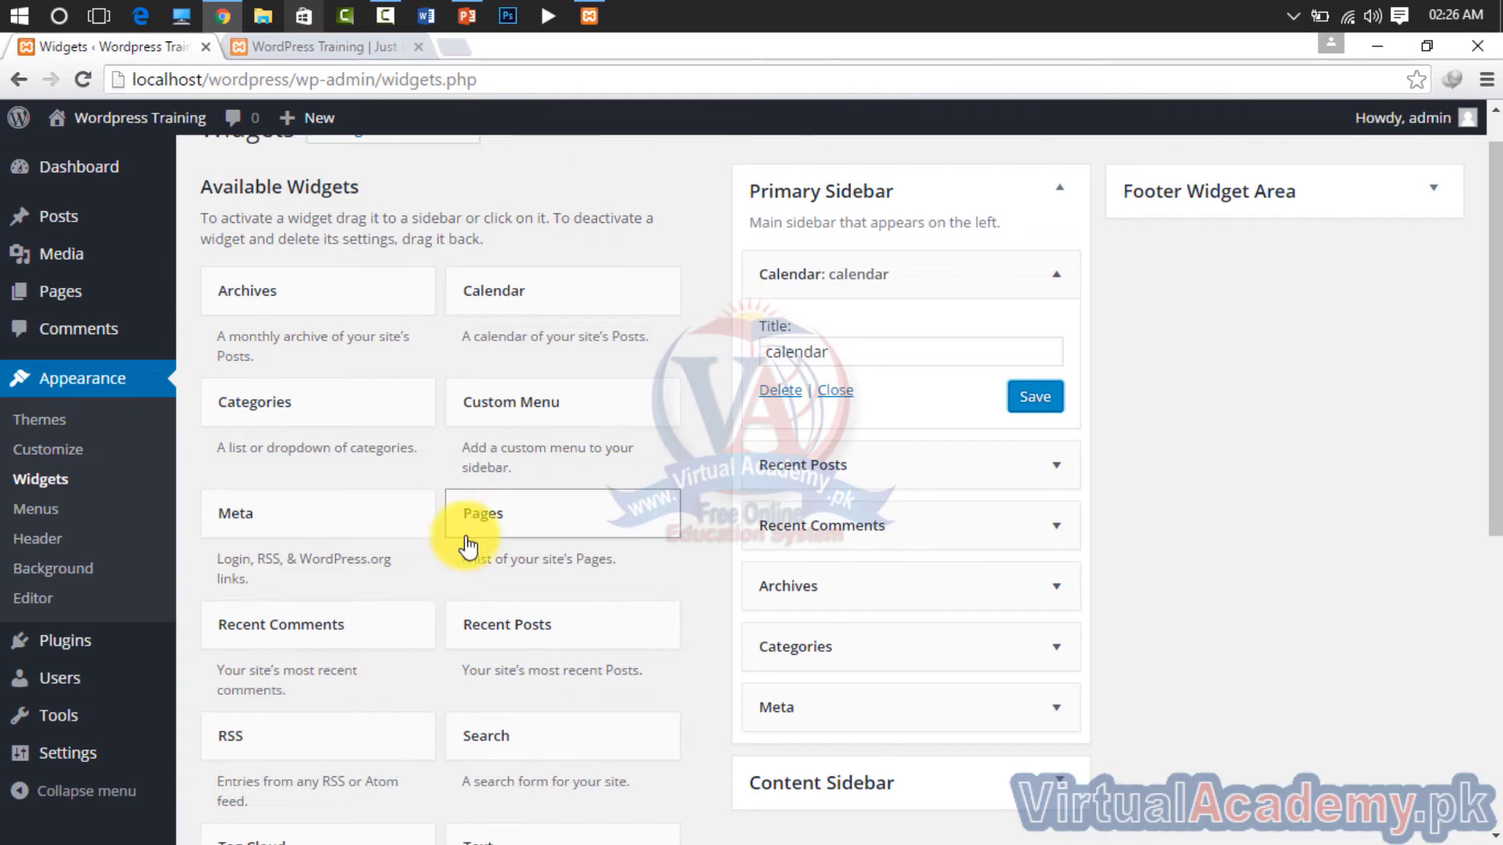
Look through the rest of the available widgets and the Inactive Widgets area on the Widgets page
scroll(470, 642, "down", 4)
scroll(467, 545, "down", 3)
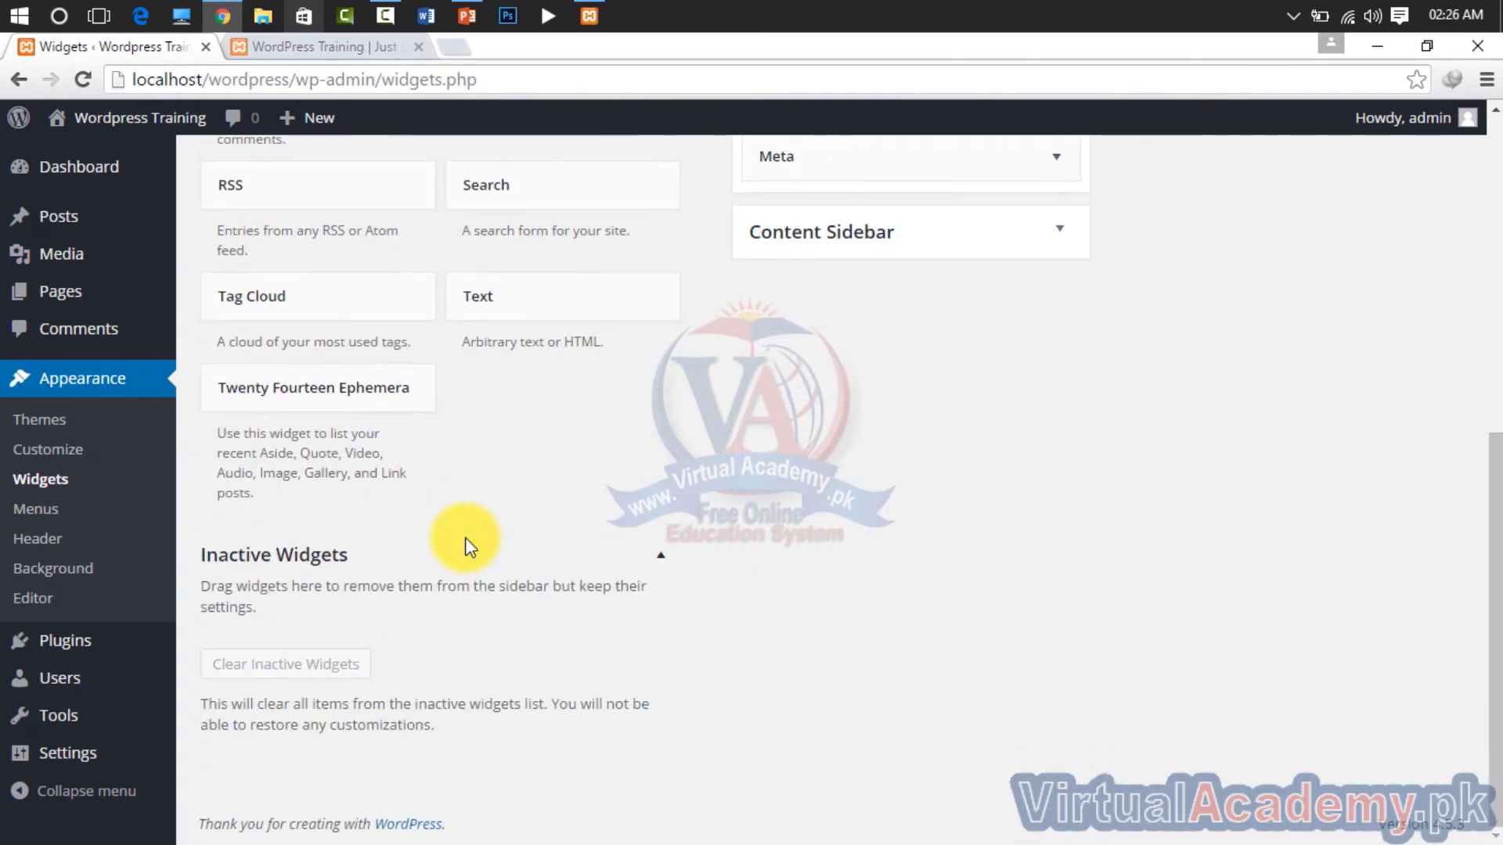
scroll(466, 540, "up", 8)
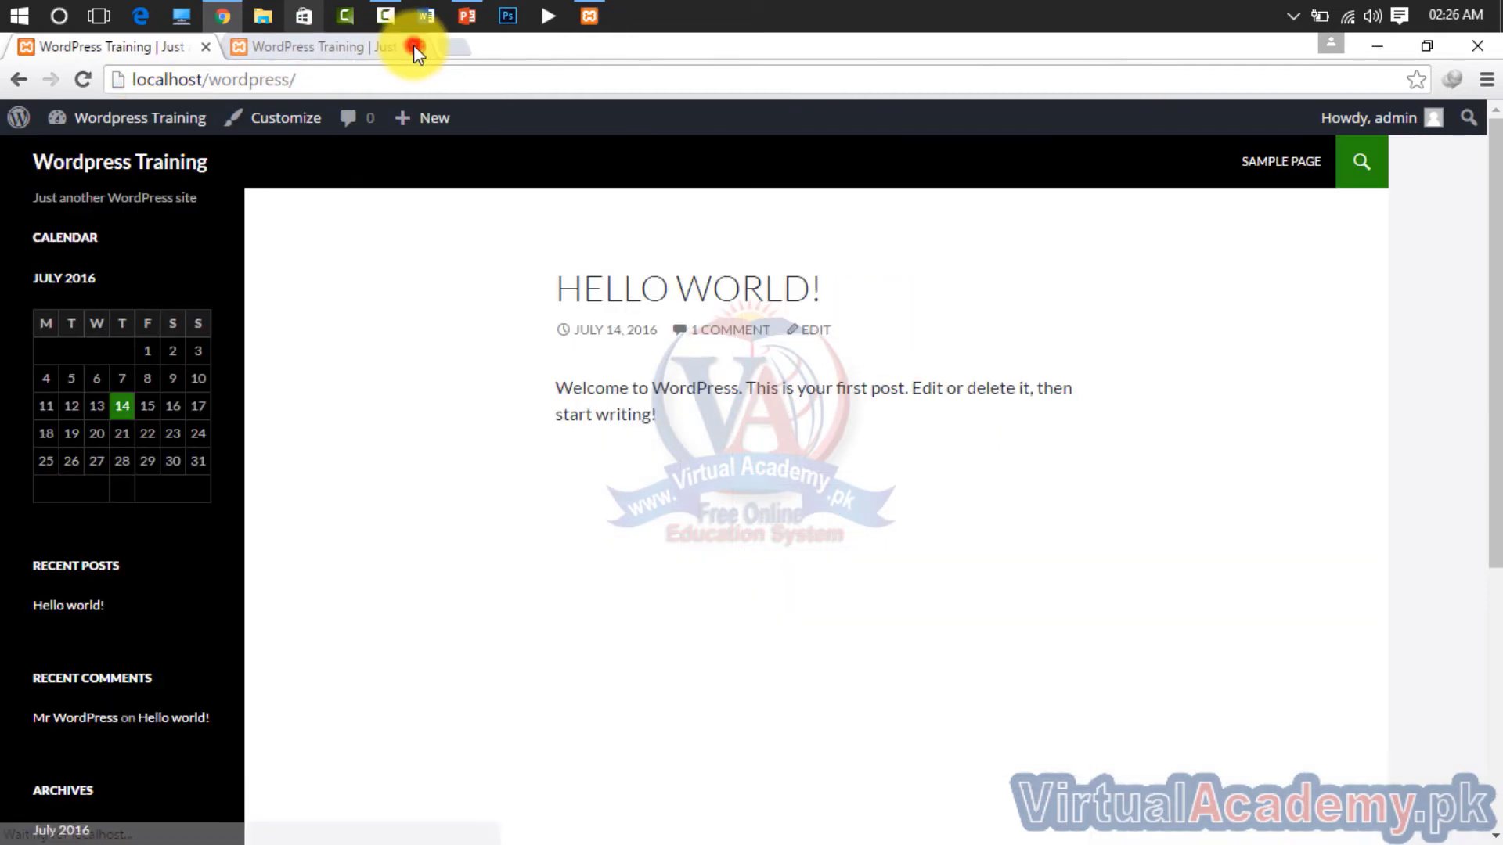
Close the extra live-site browser tab and open the site's Menus page at the Menu Name field
left_click(414, 45)
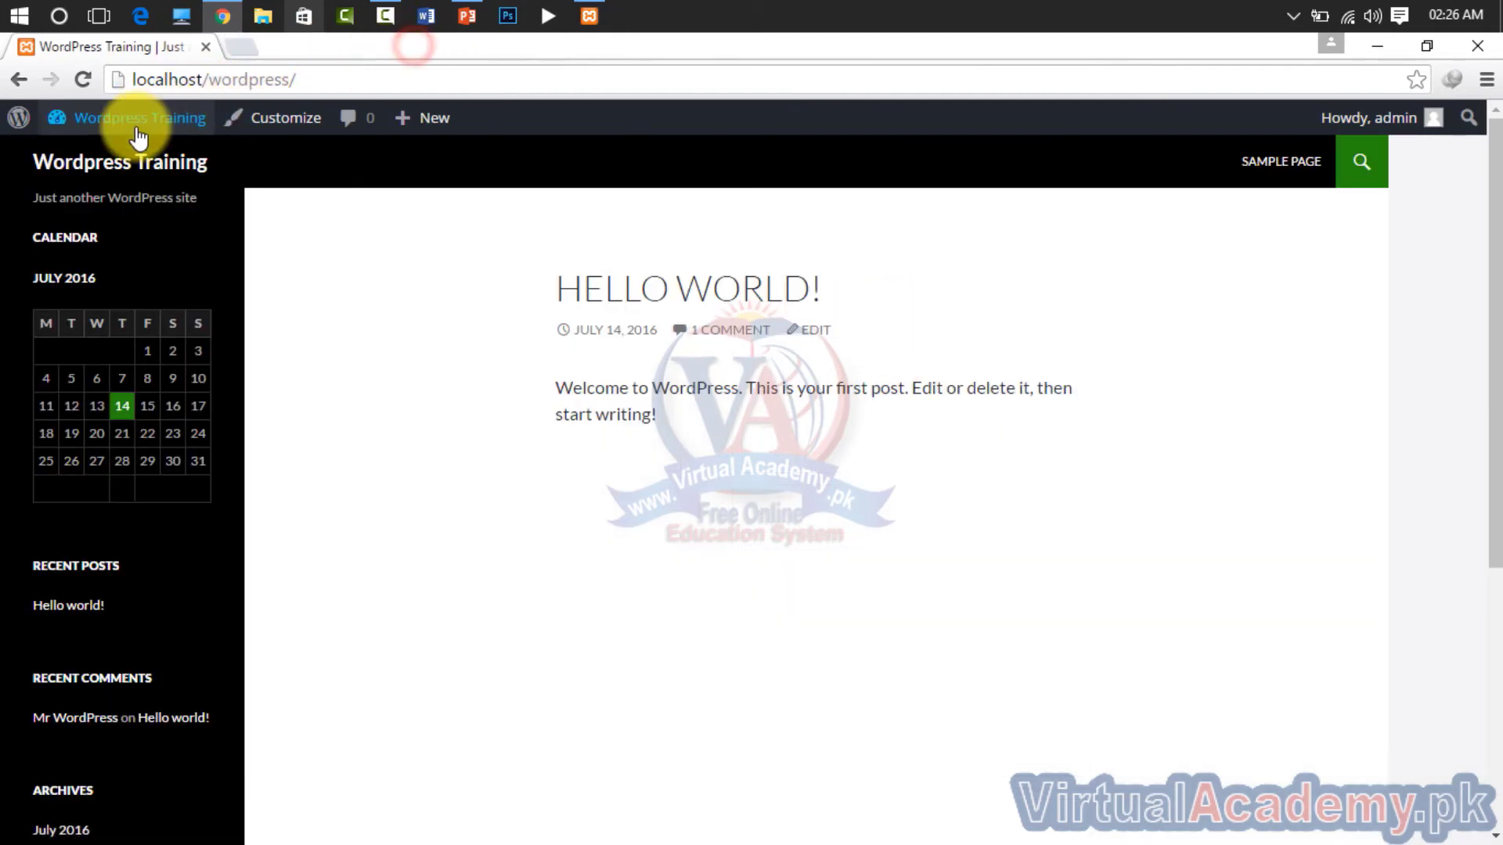
mouse_move(137, 137)
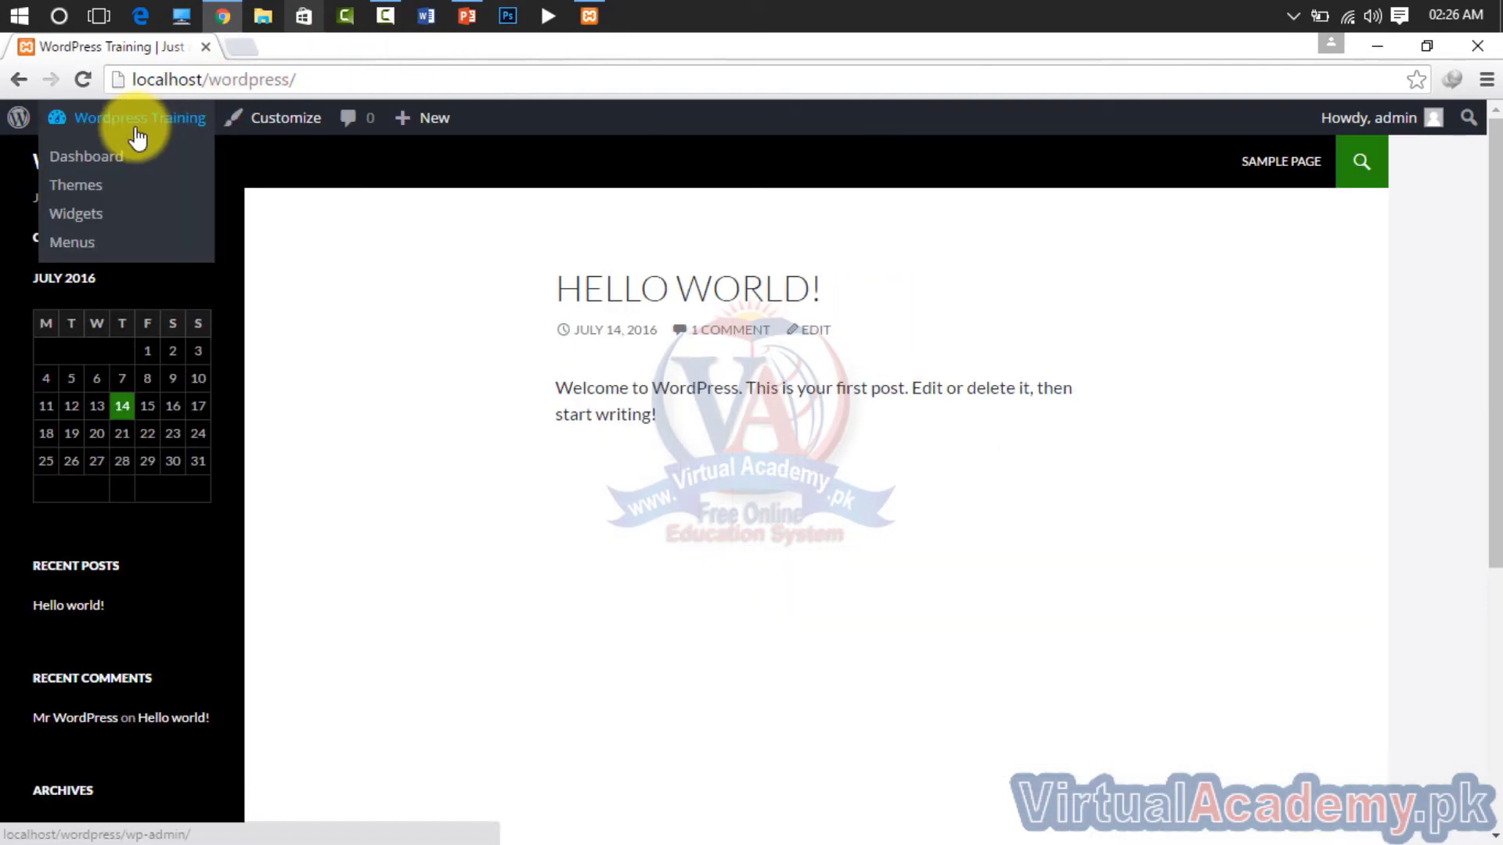
left_click(79, 242)
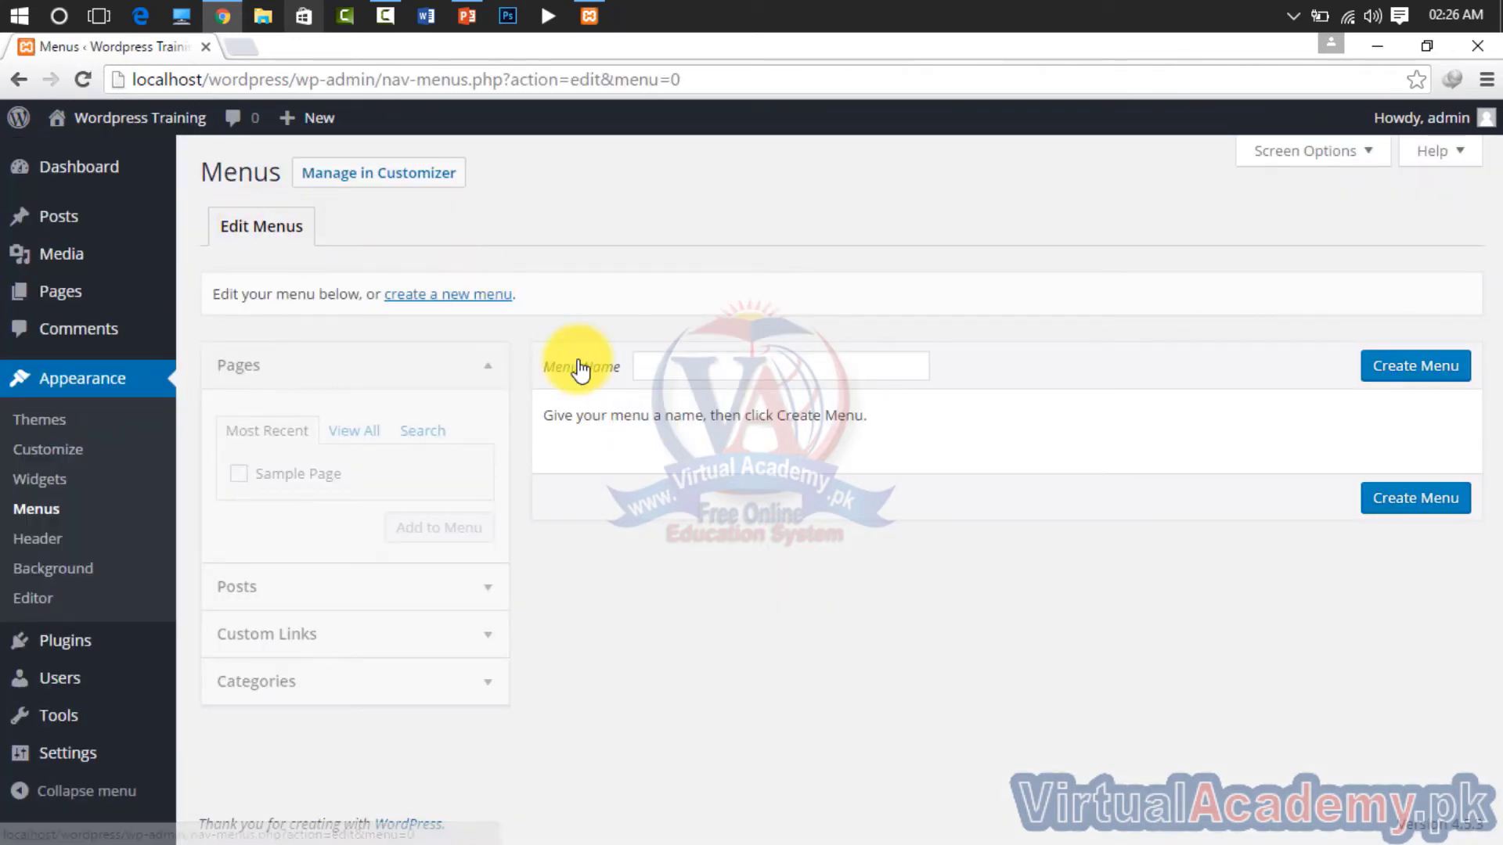
left_click(695, 370)
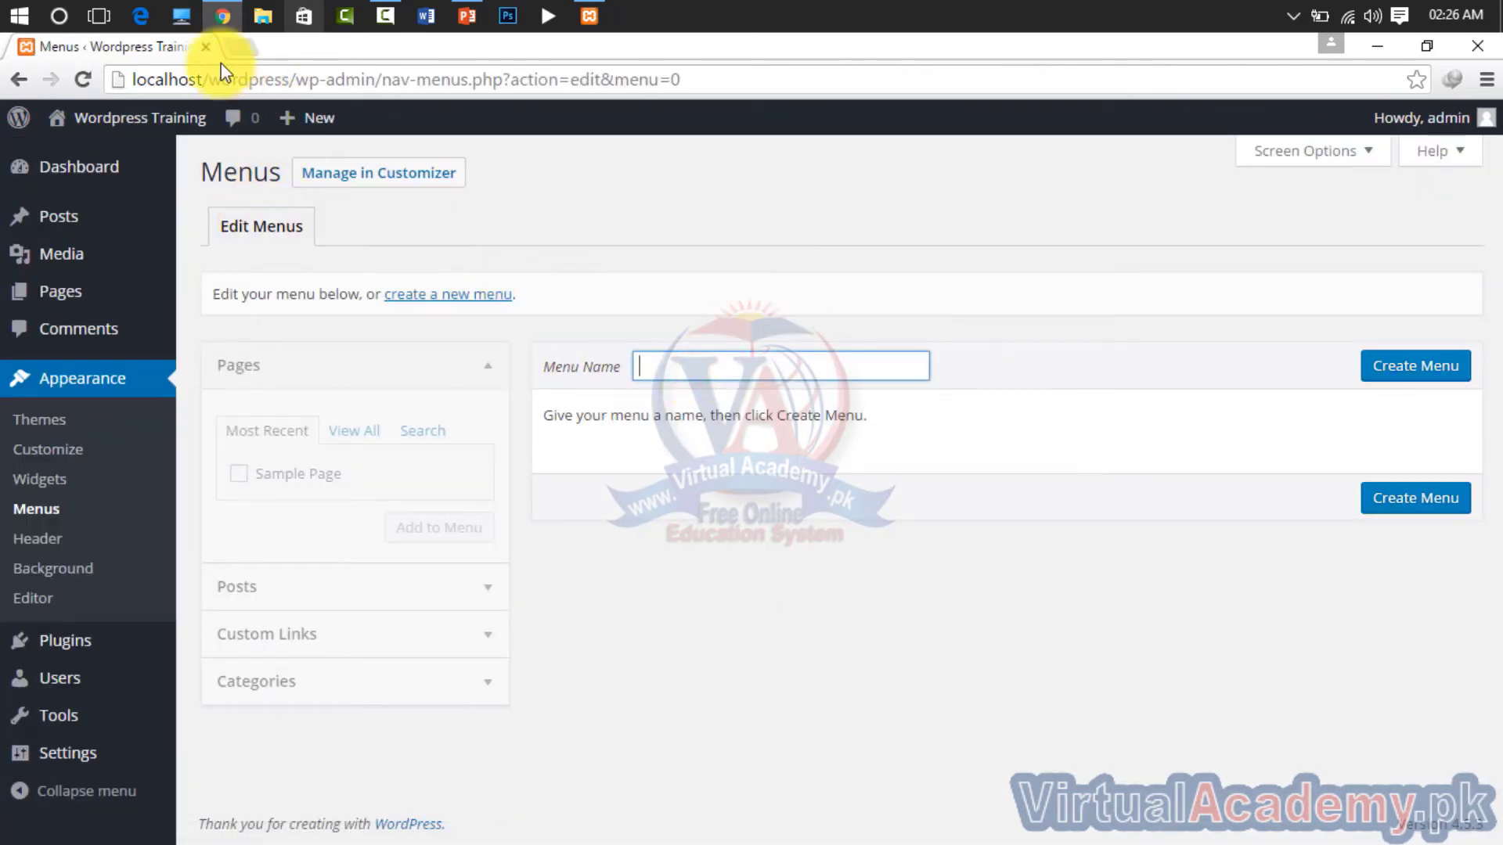
Return to the live site and open the Colors section of the Customizer for the Sample Page
left_click(175, 122)
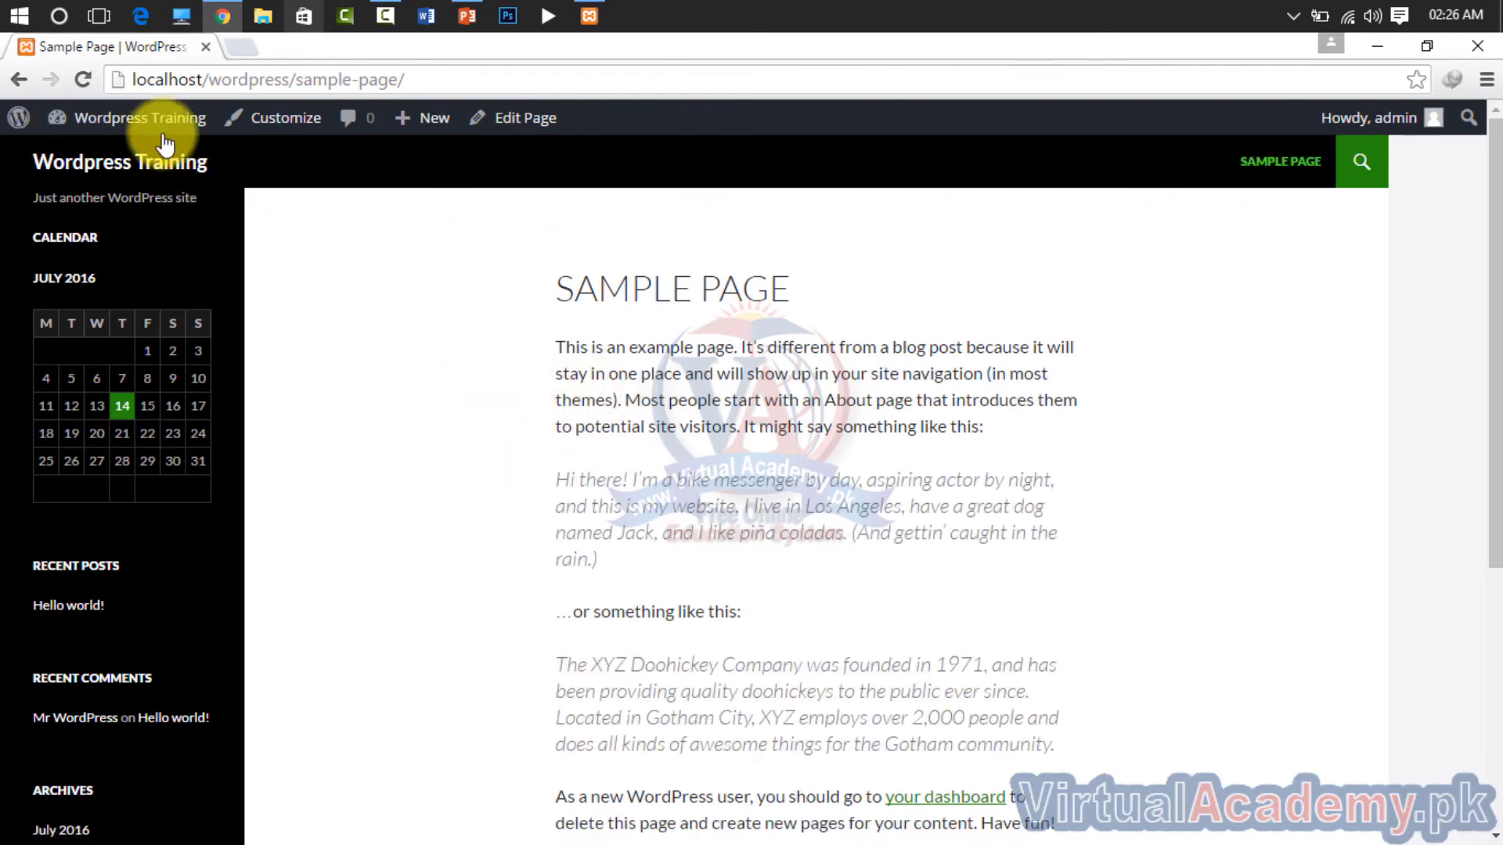
mouse_move(162, 134)
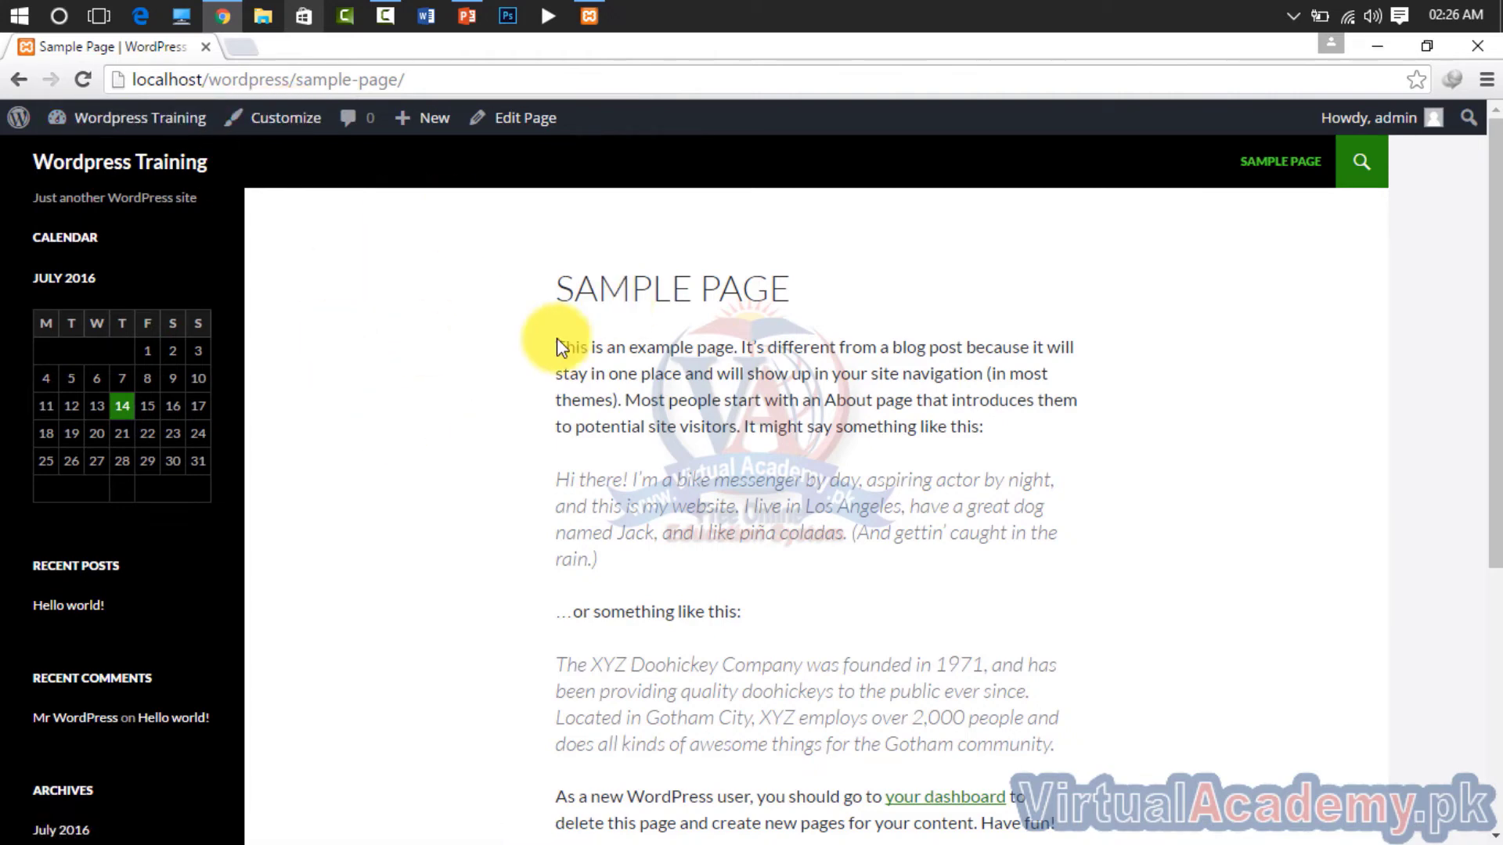
left_click(259, 130)
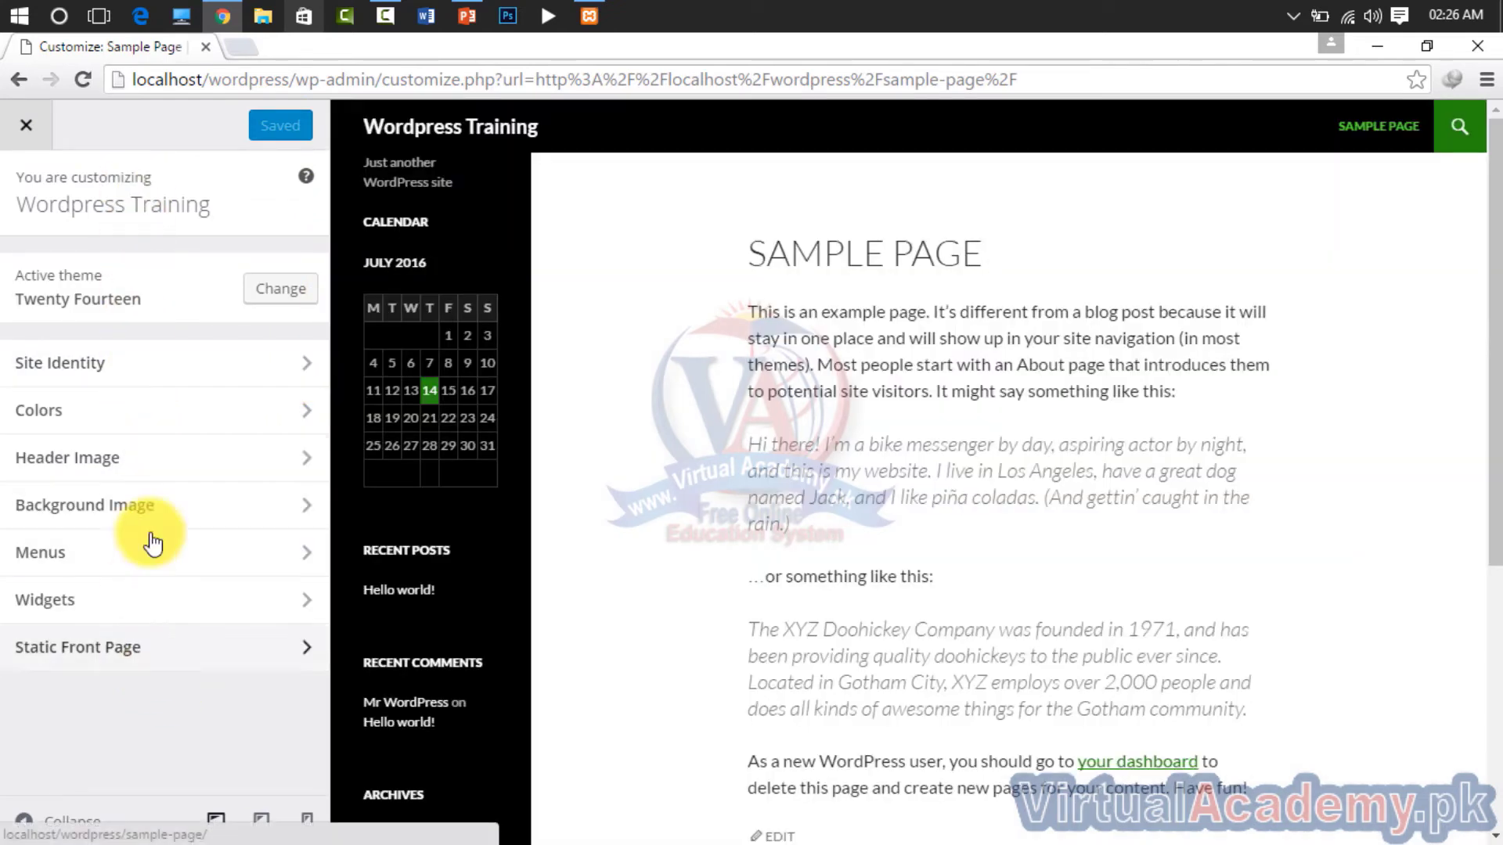
left_click(143, 415)
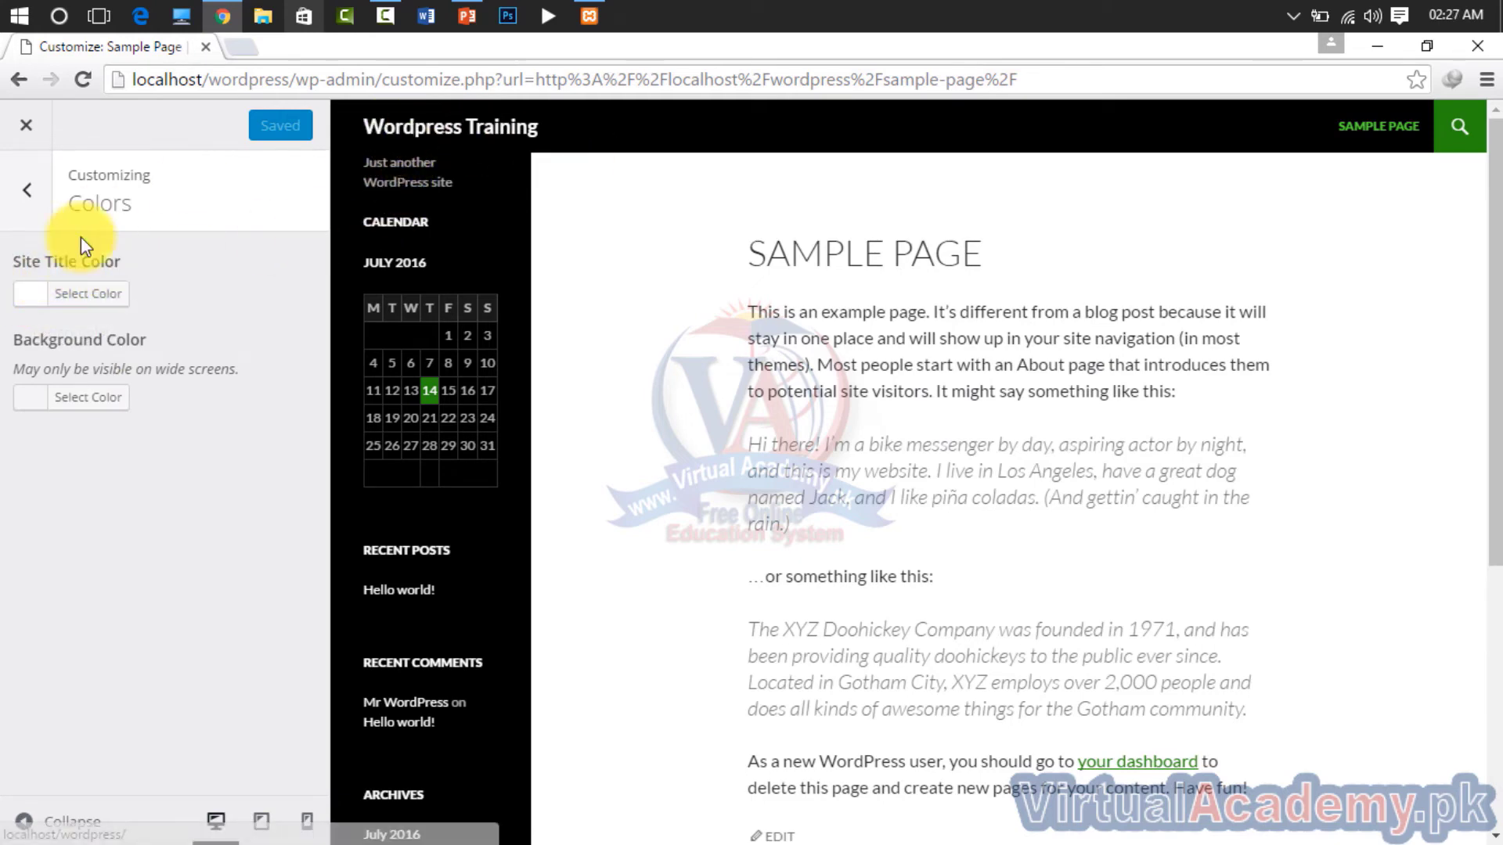
Try red #ff0202 as the site title color in the preview, and set it back to white
left_click(36, 305)
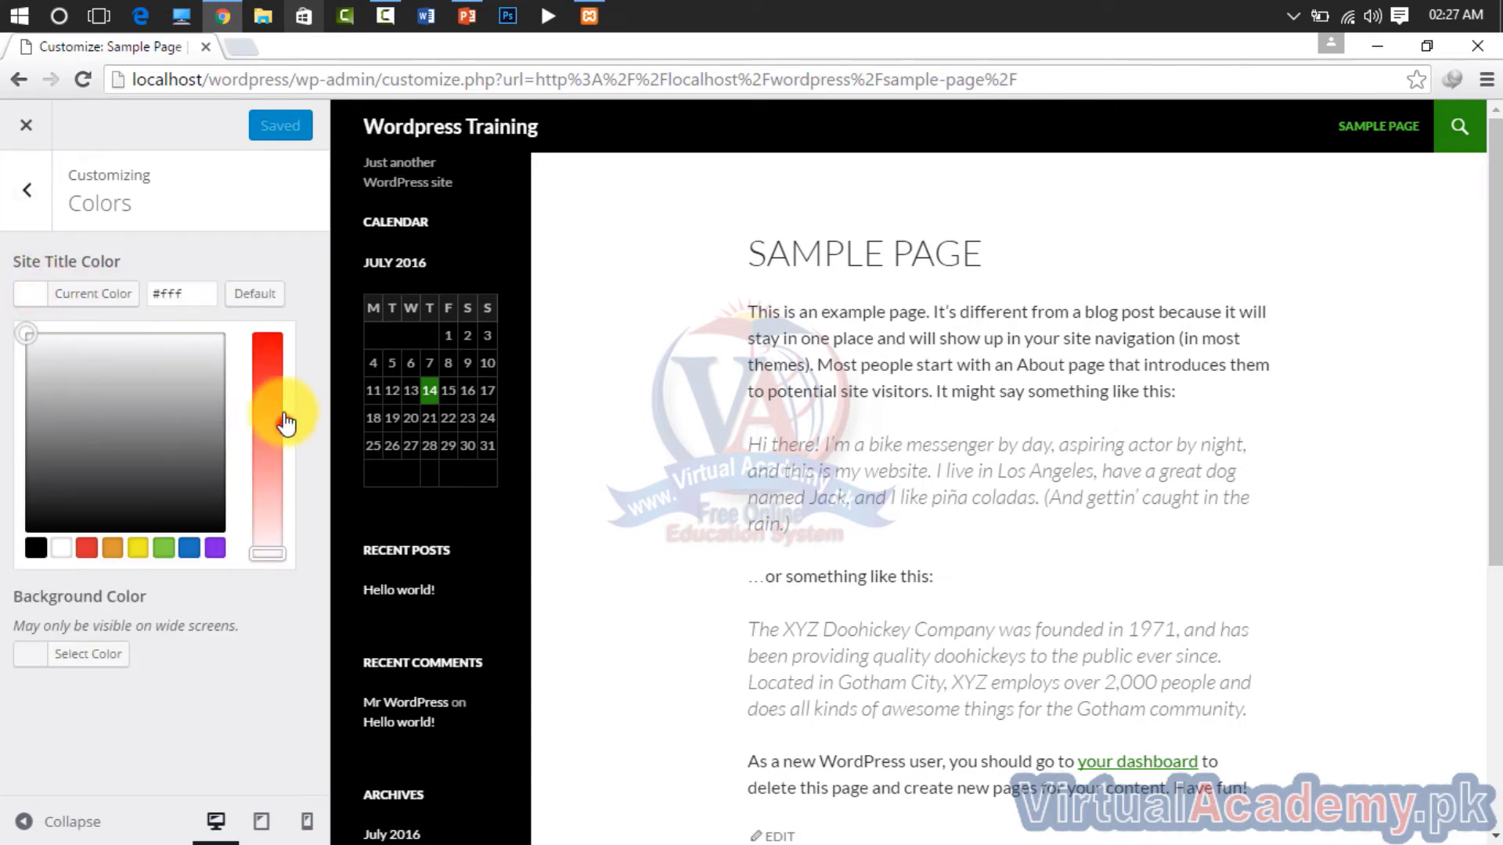
left_click(276, 337)
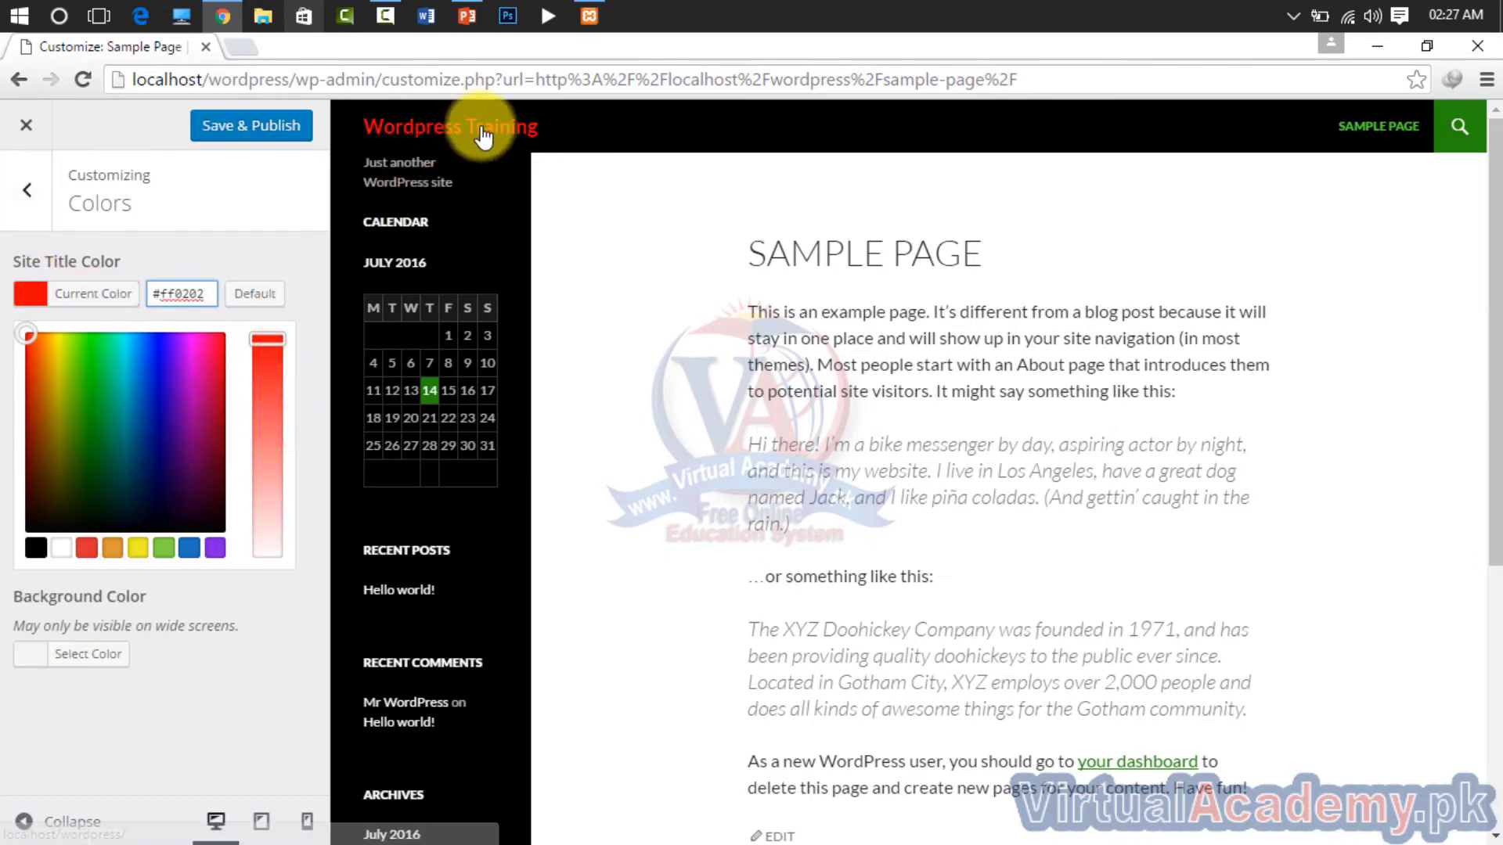
left_click(63, 550)
left_click(293, 247)
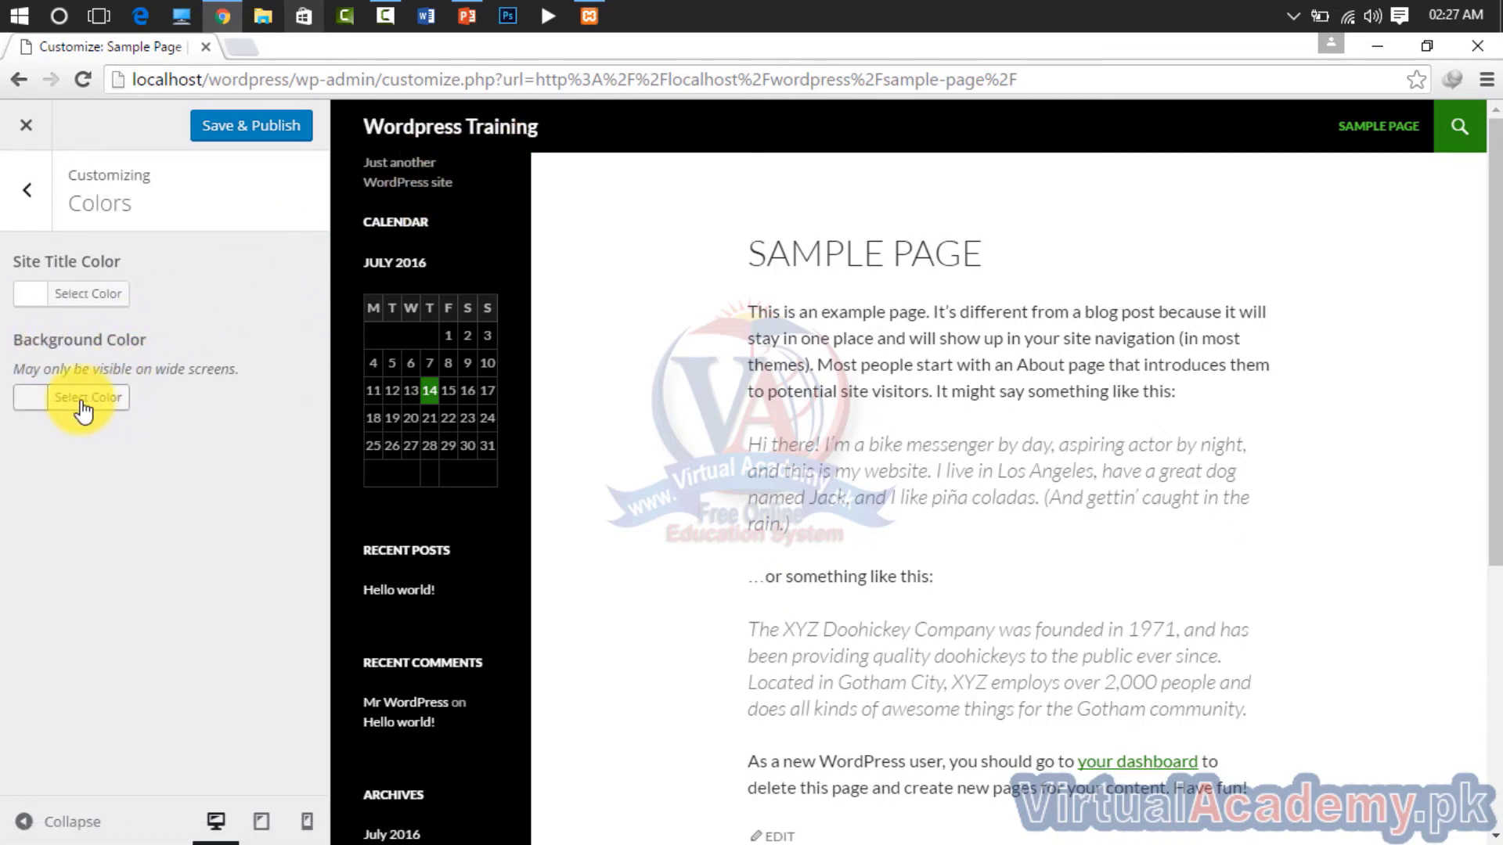
Try green #81d742 and white #ffffff as the background color, and restore the default #f5f5f5
left_click(41, 397)
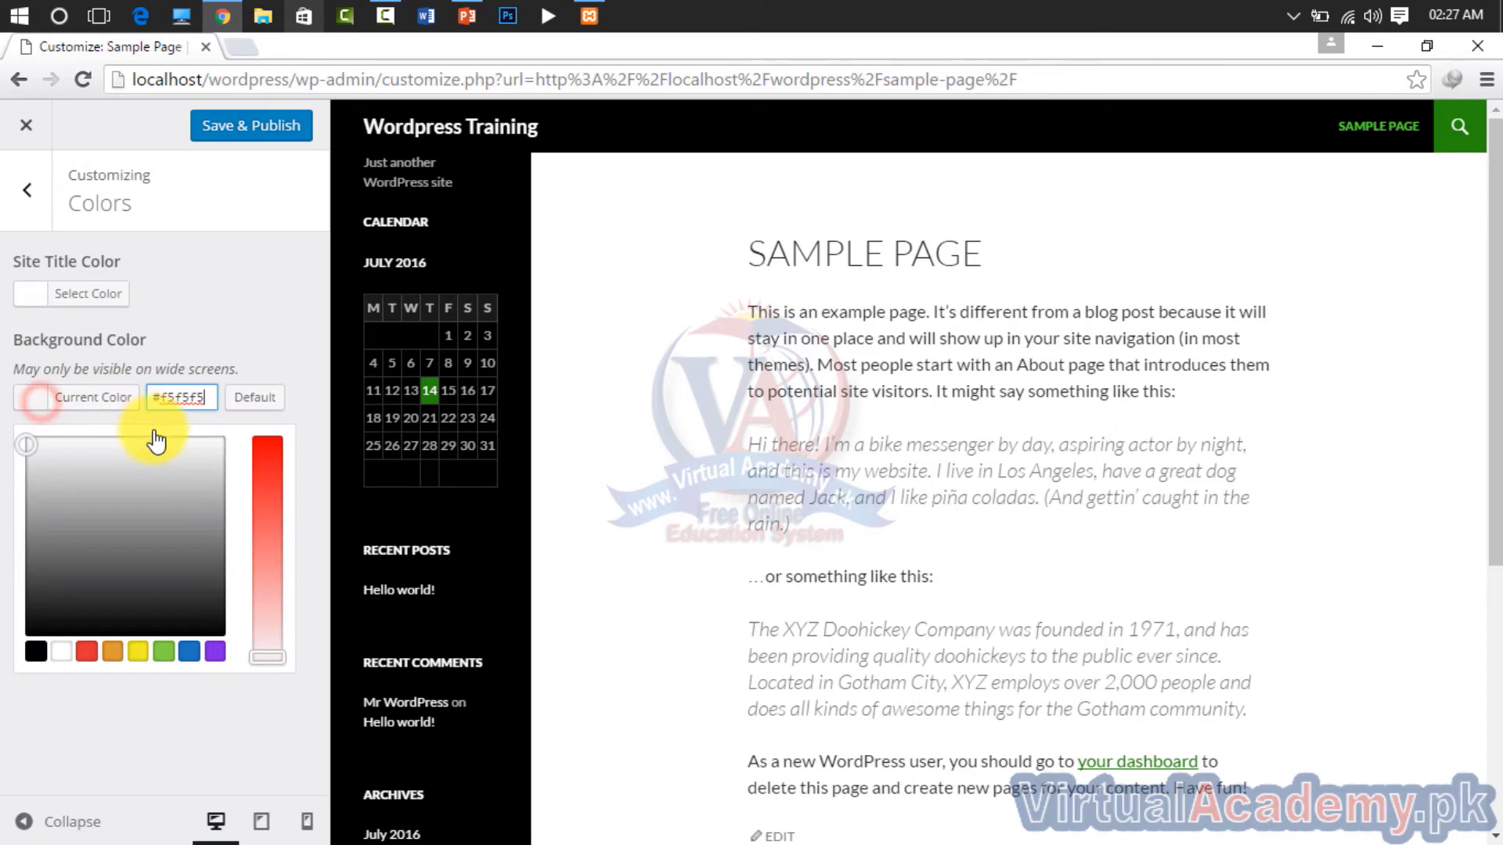
left_click(163, 651)
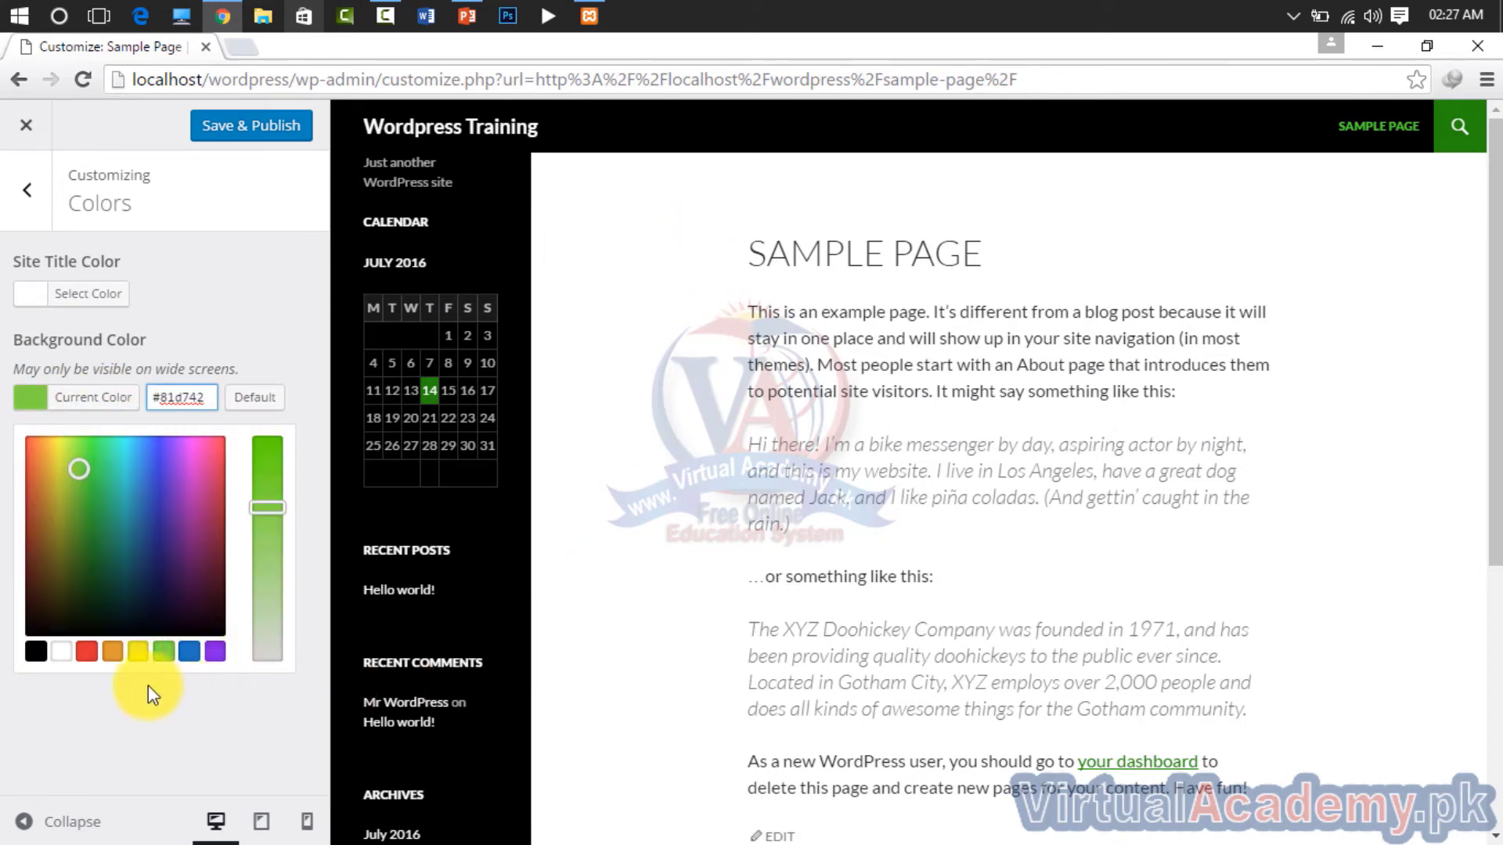
left_click(293, 356)
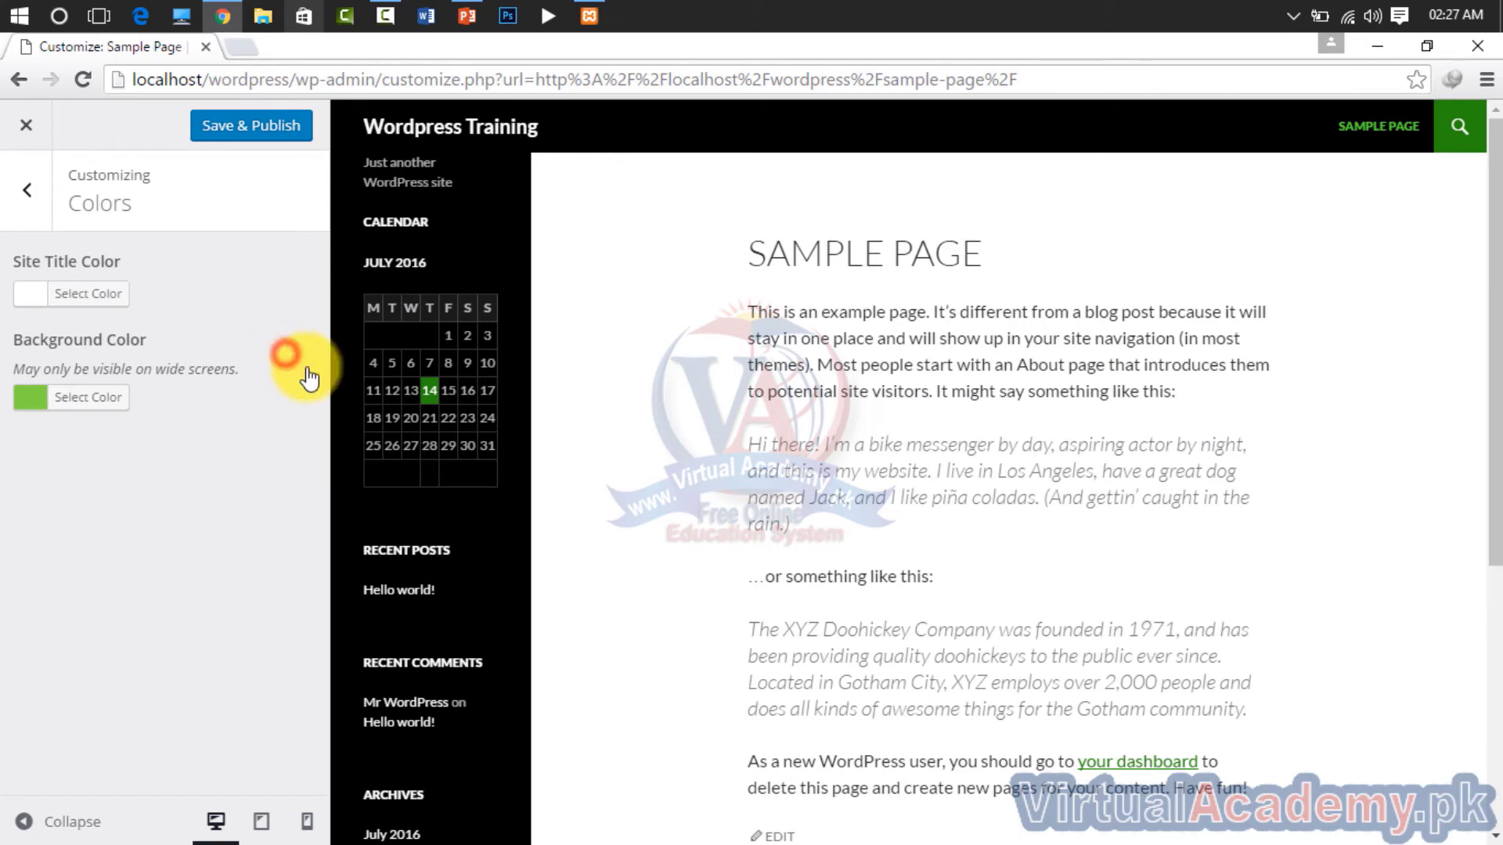
left_click(50, 405)
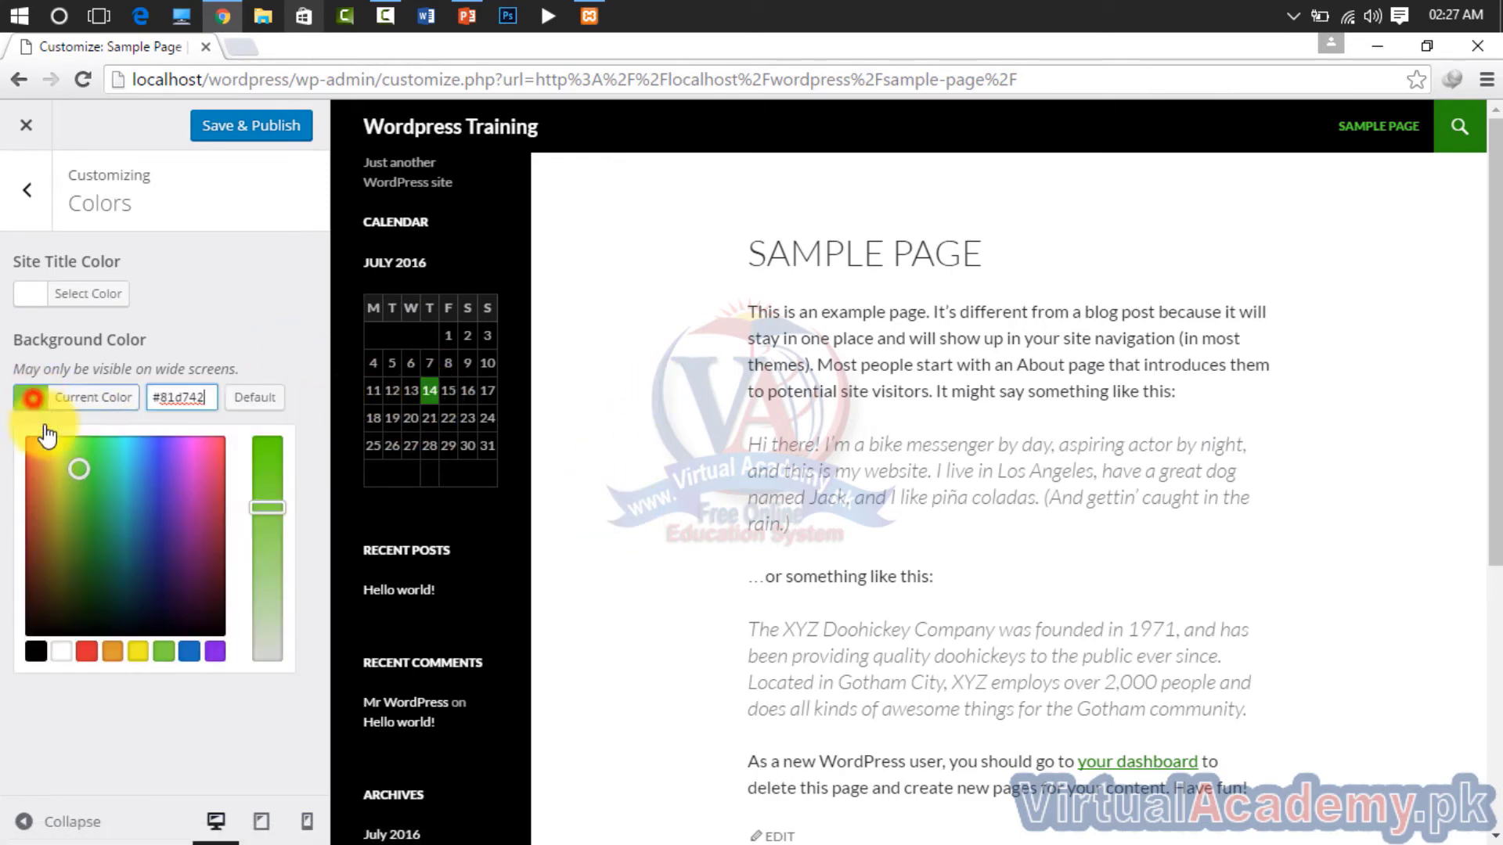
left_click(61, 651)
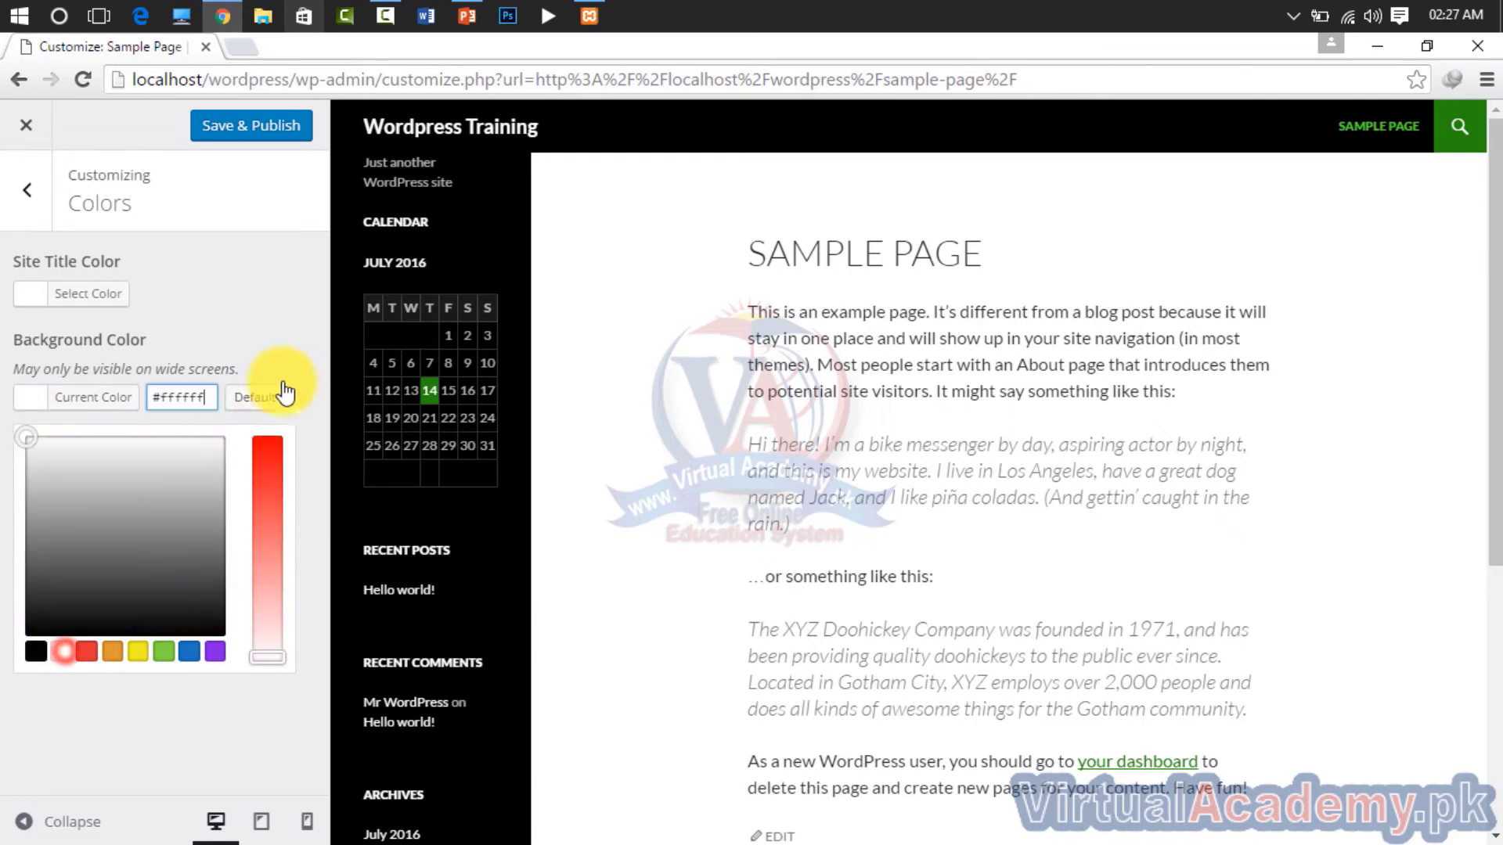
left_click(292, 337)
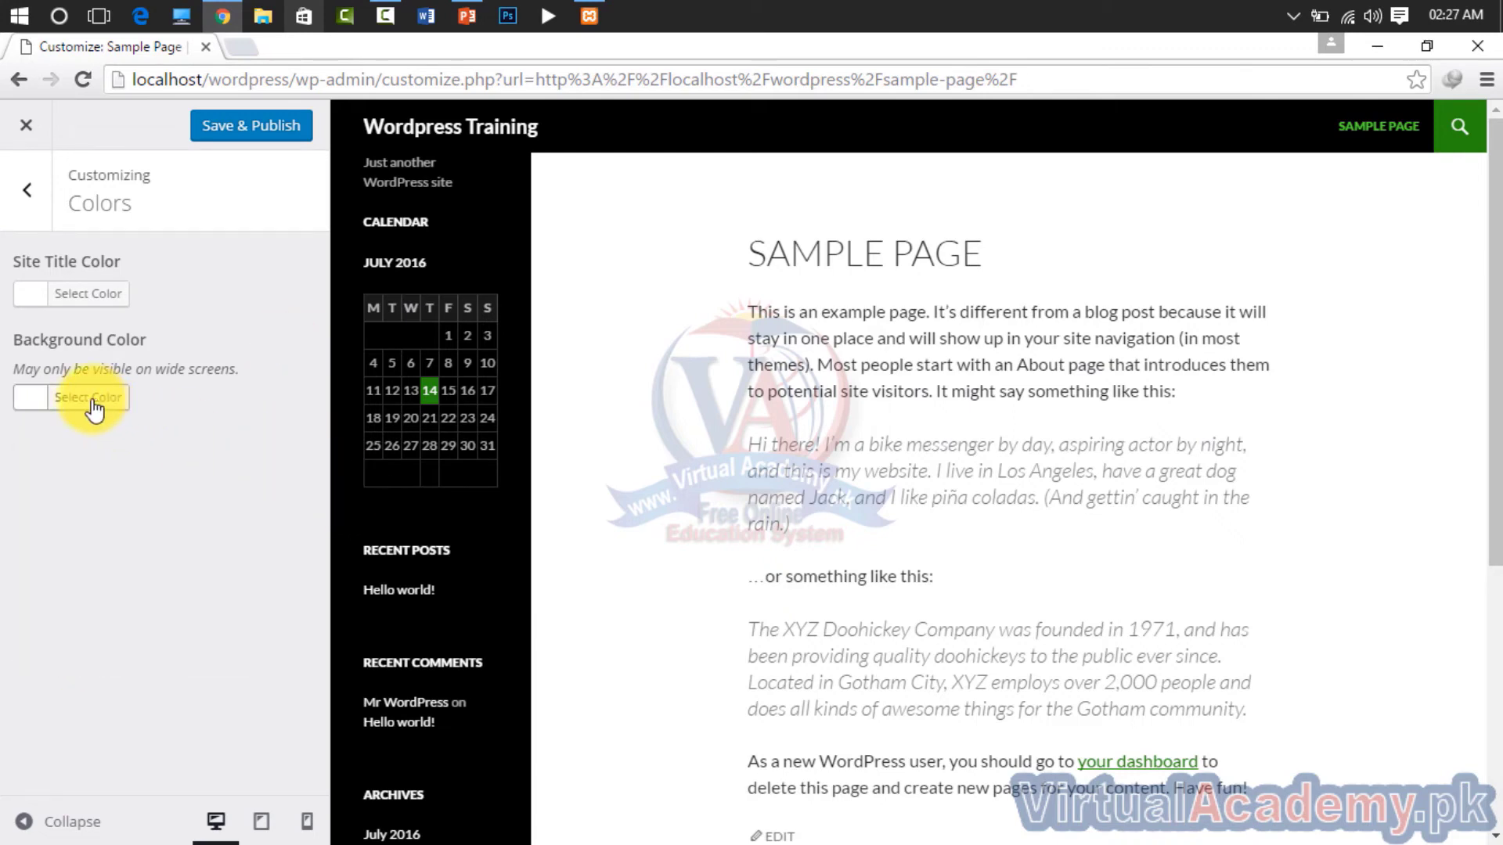
left_click(34, 396)
left_click(265, 401)
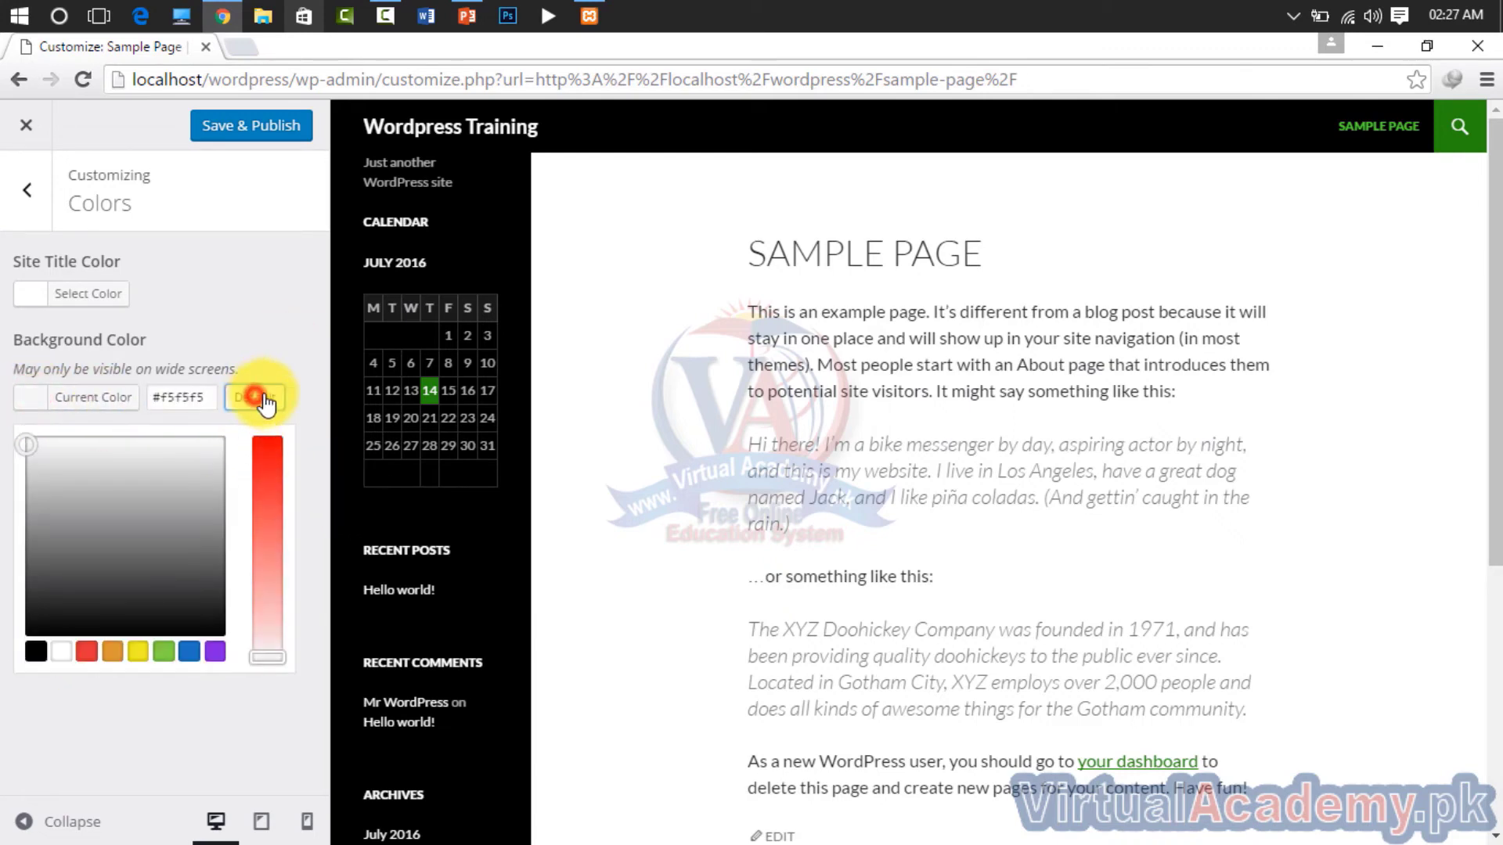
left_click(287, 332)
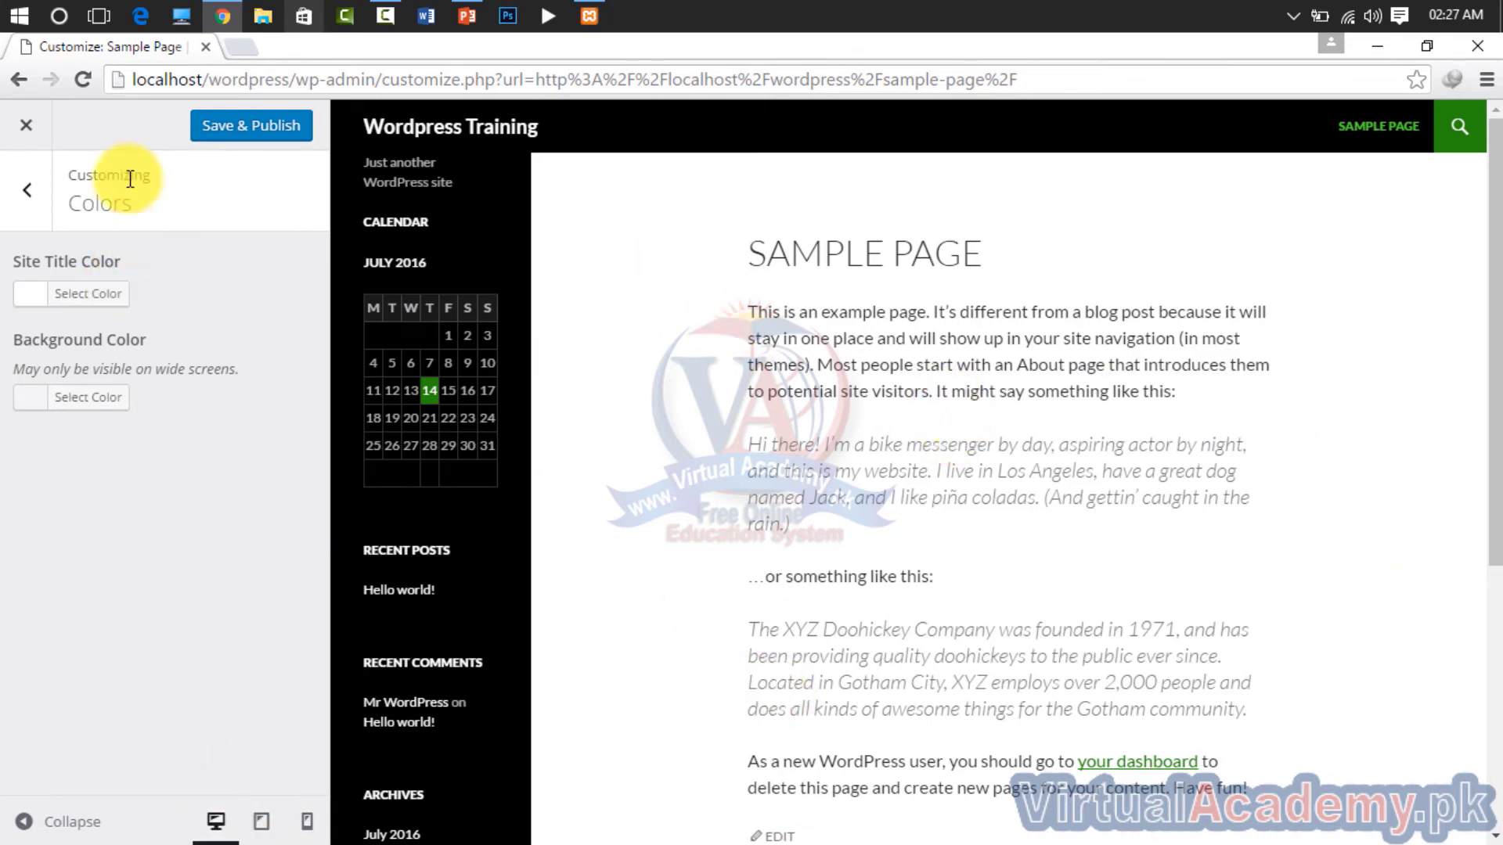
Leave the Customizer without saving and open the Add New User form at the Username field
left_click(26, 125)
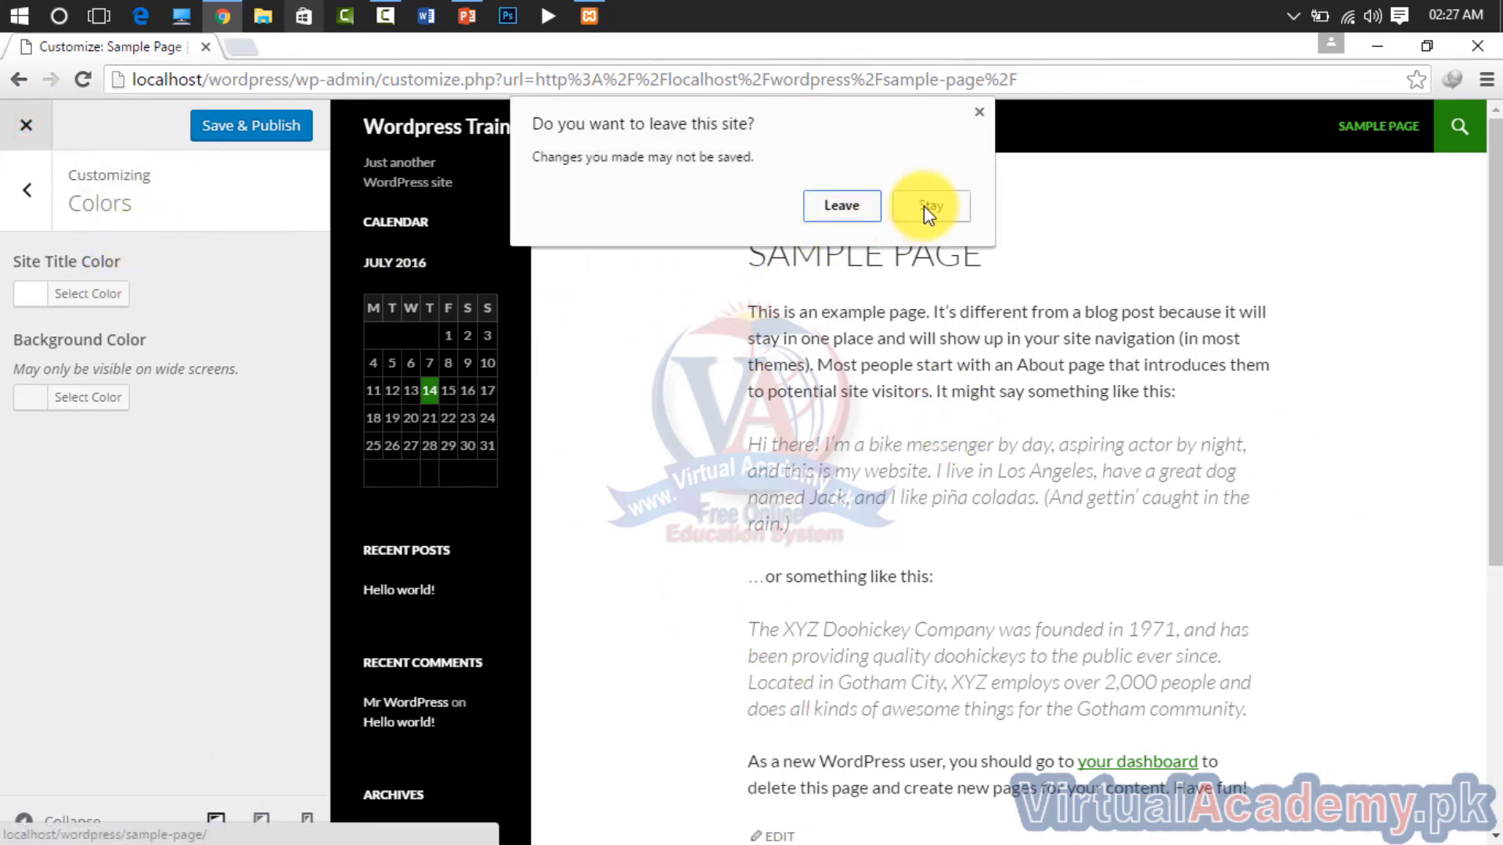
left_click(835, 205)
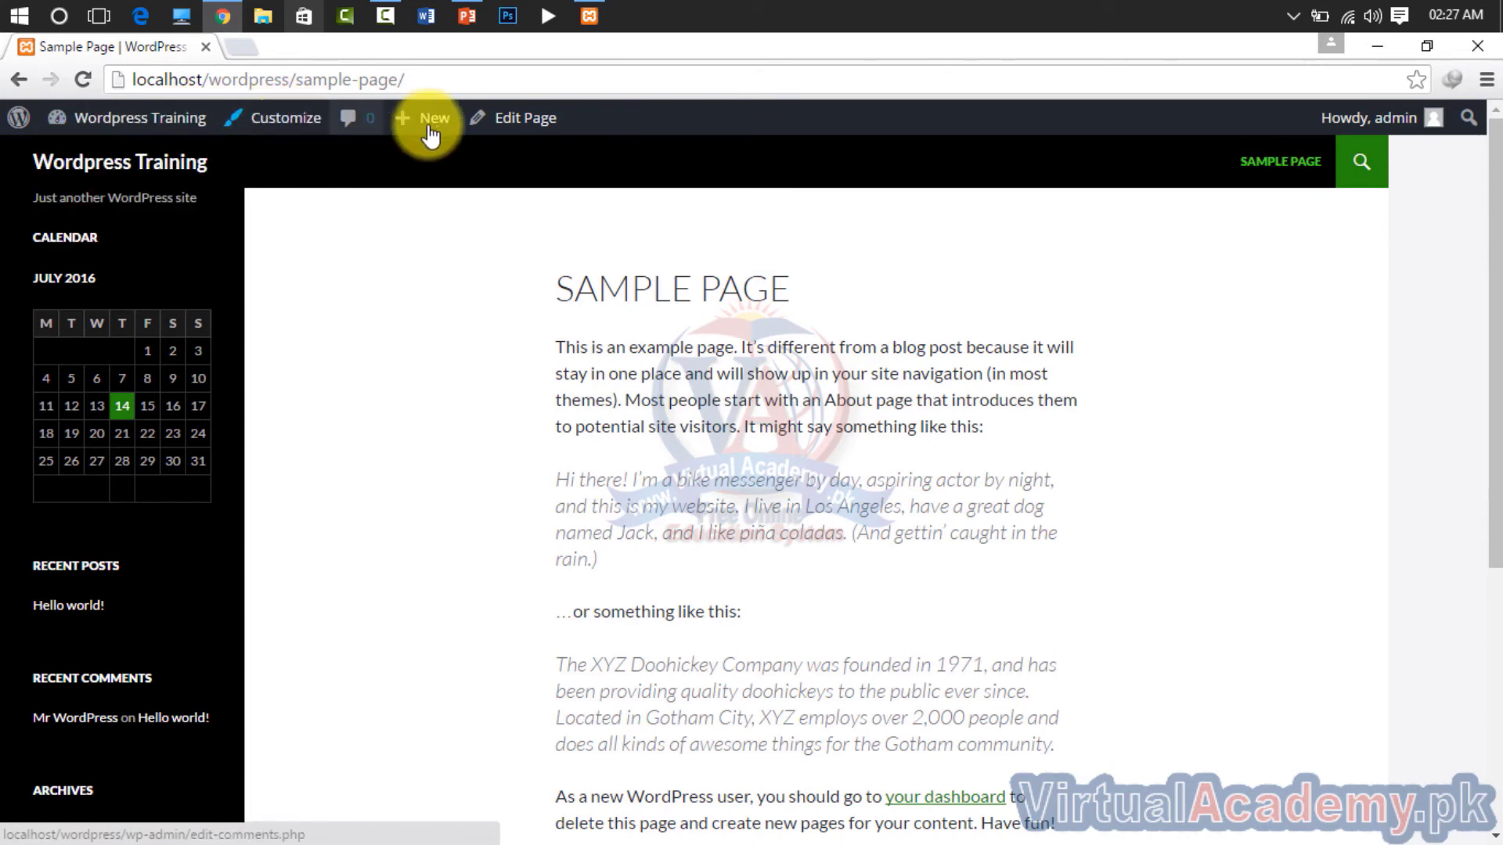
mouse_move(423, 117)
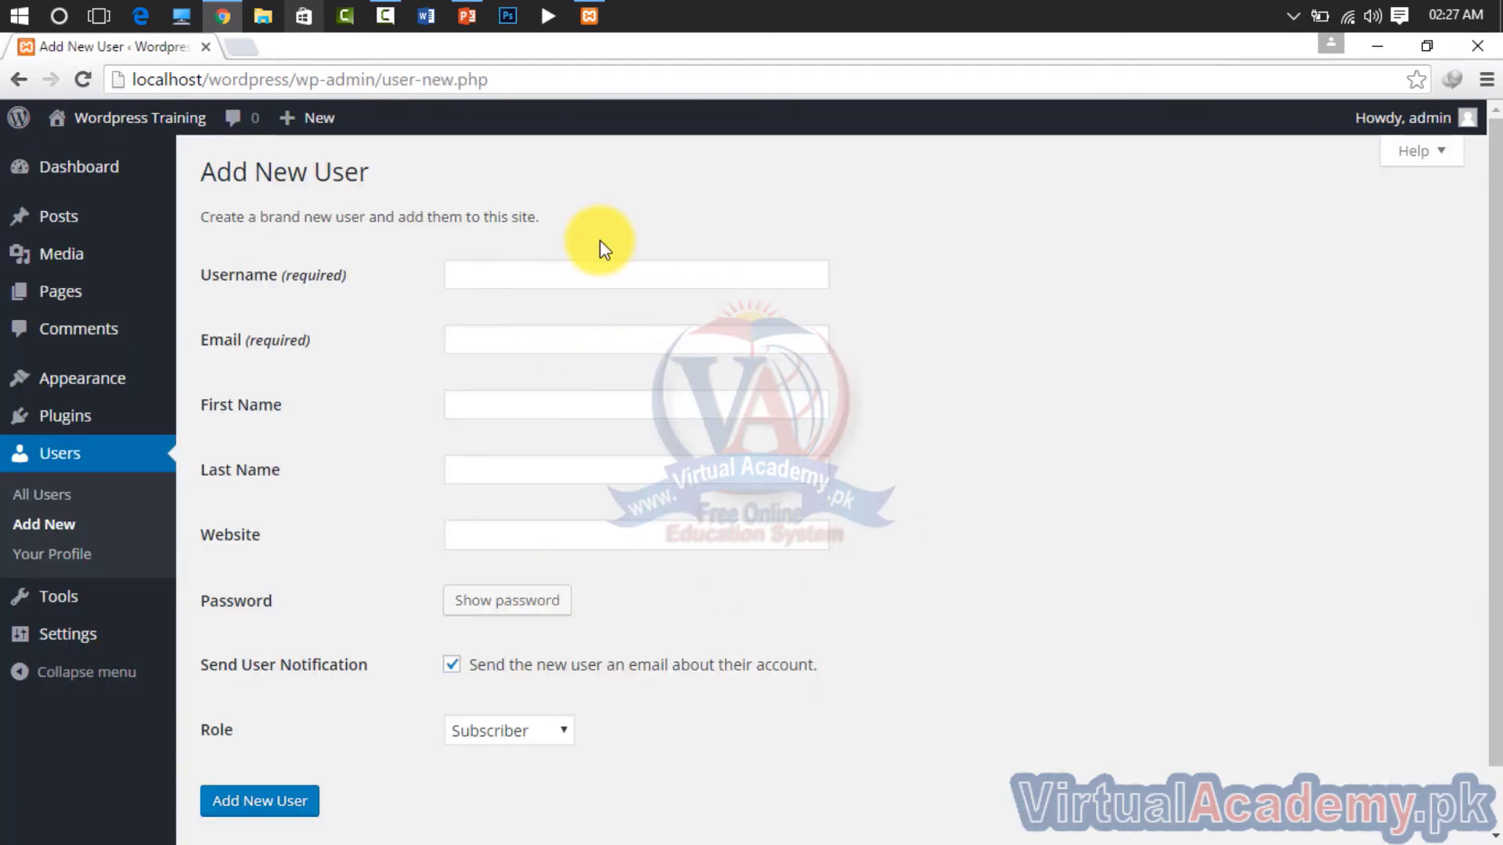
left_click(511, 278)
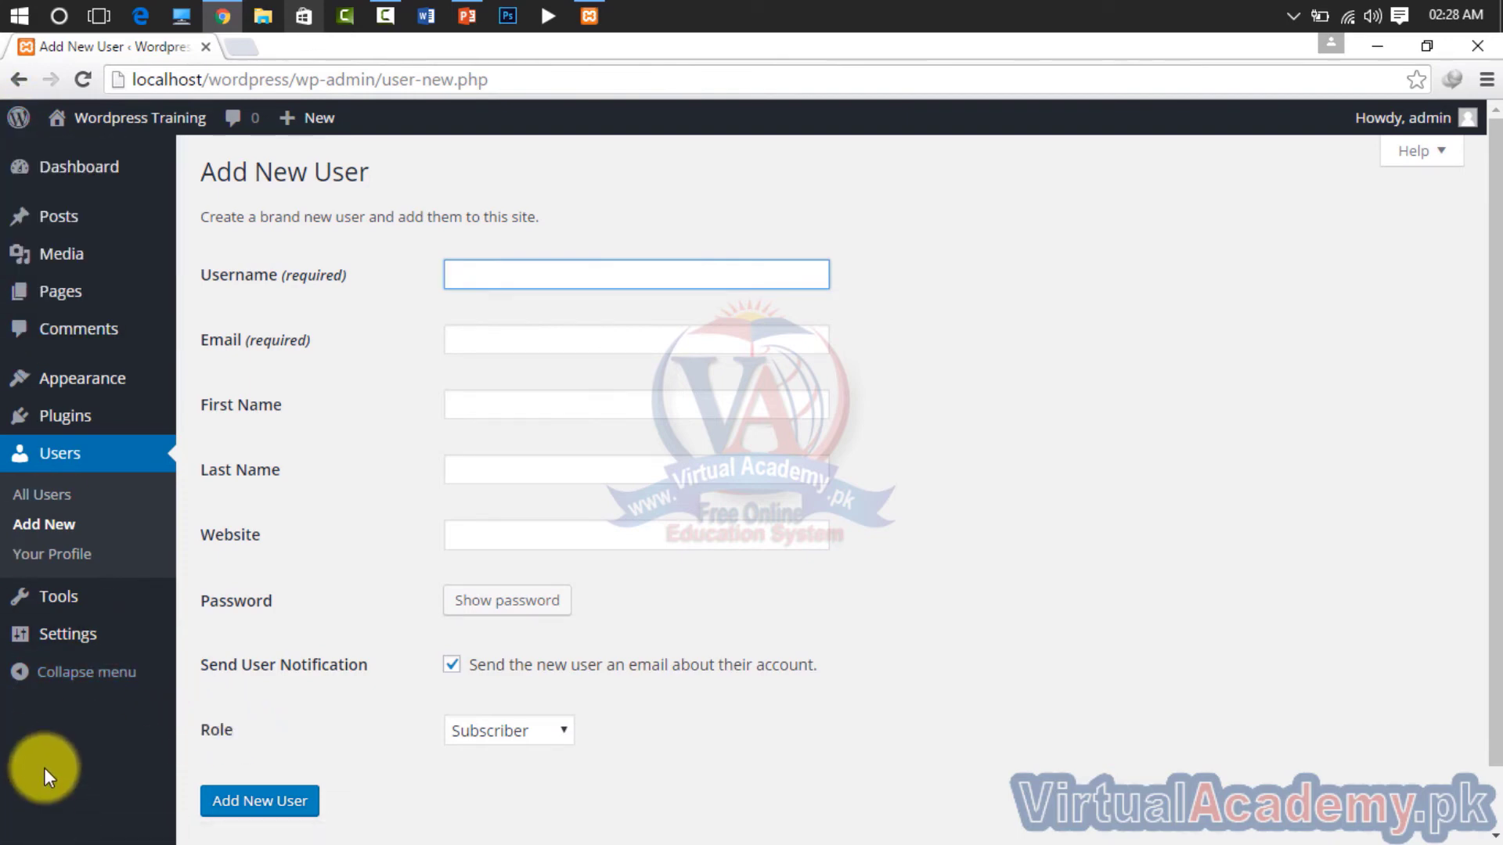
Look over the admin bar's new-content and account options, and open the logged-in account's Profile page
mouse_move(8, 117)
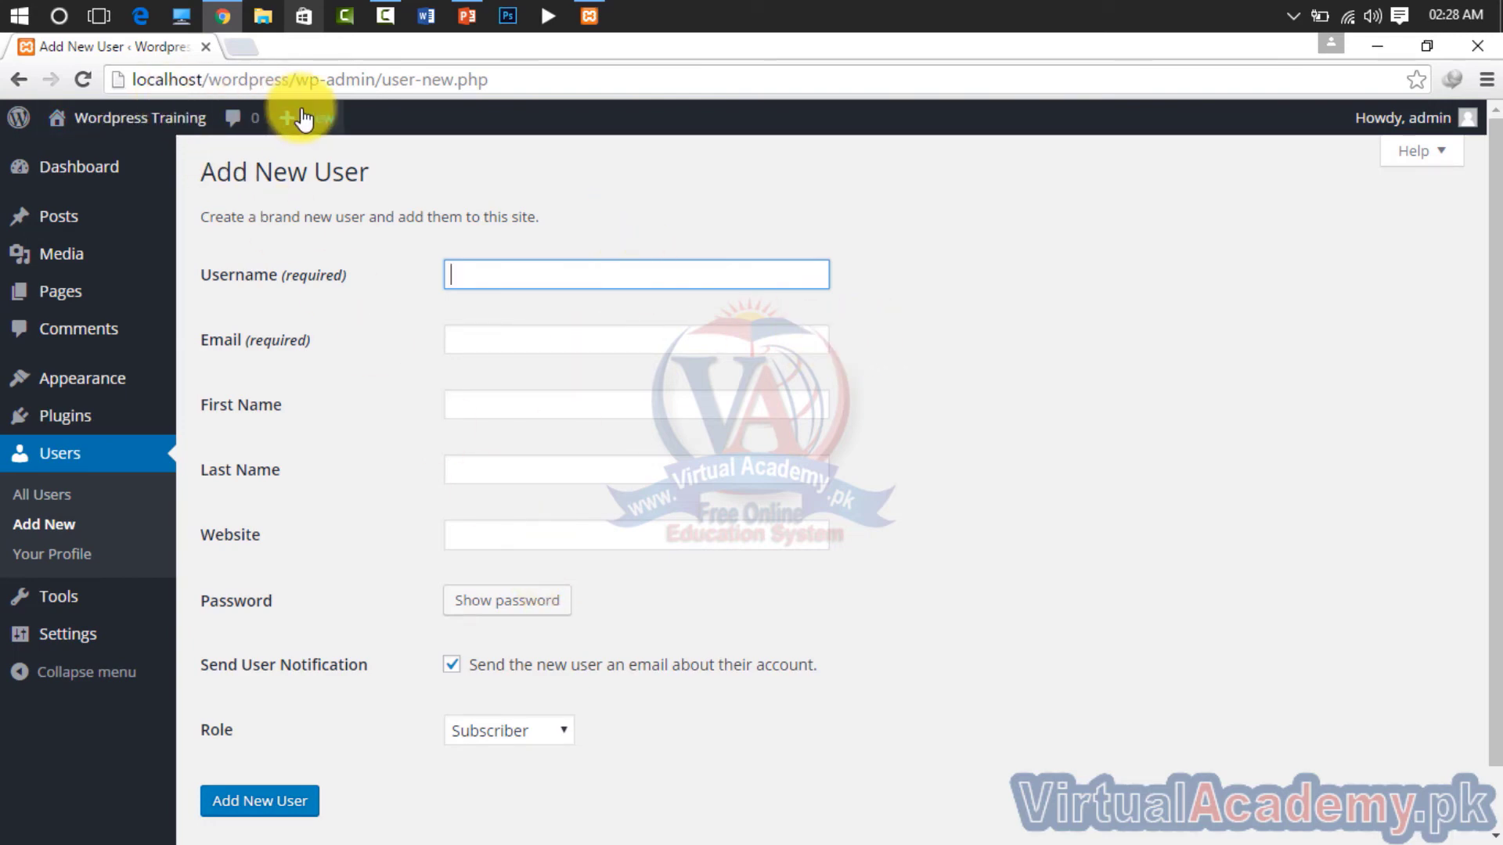
mouse_move(304, 119)
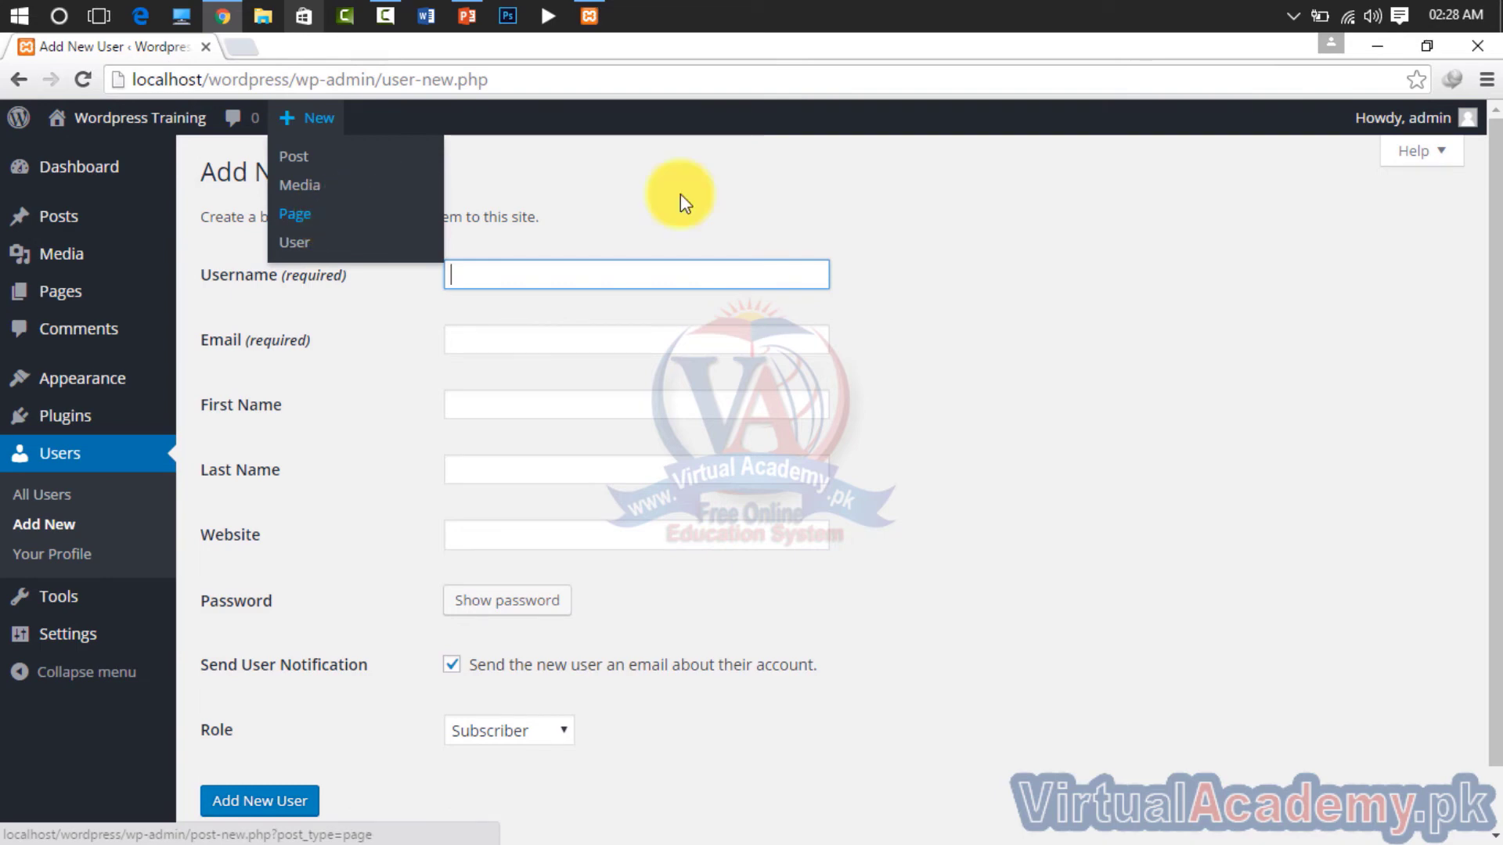
mouse_move(1386, 114)
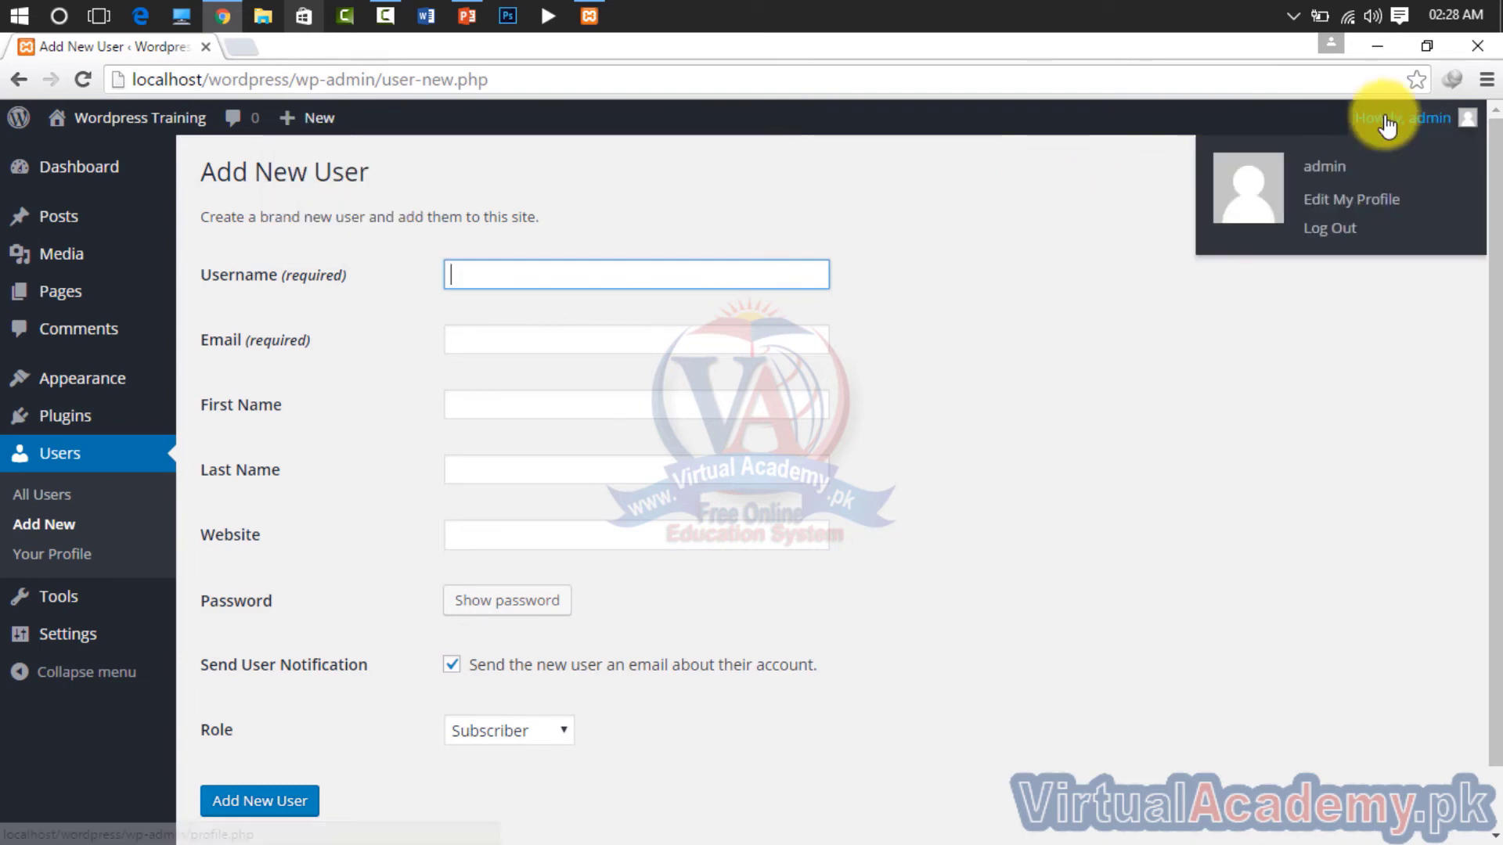
left_click(1342, 177)
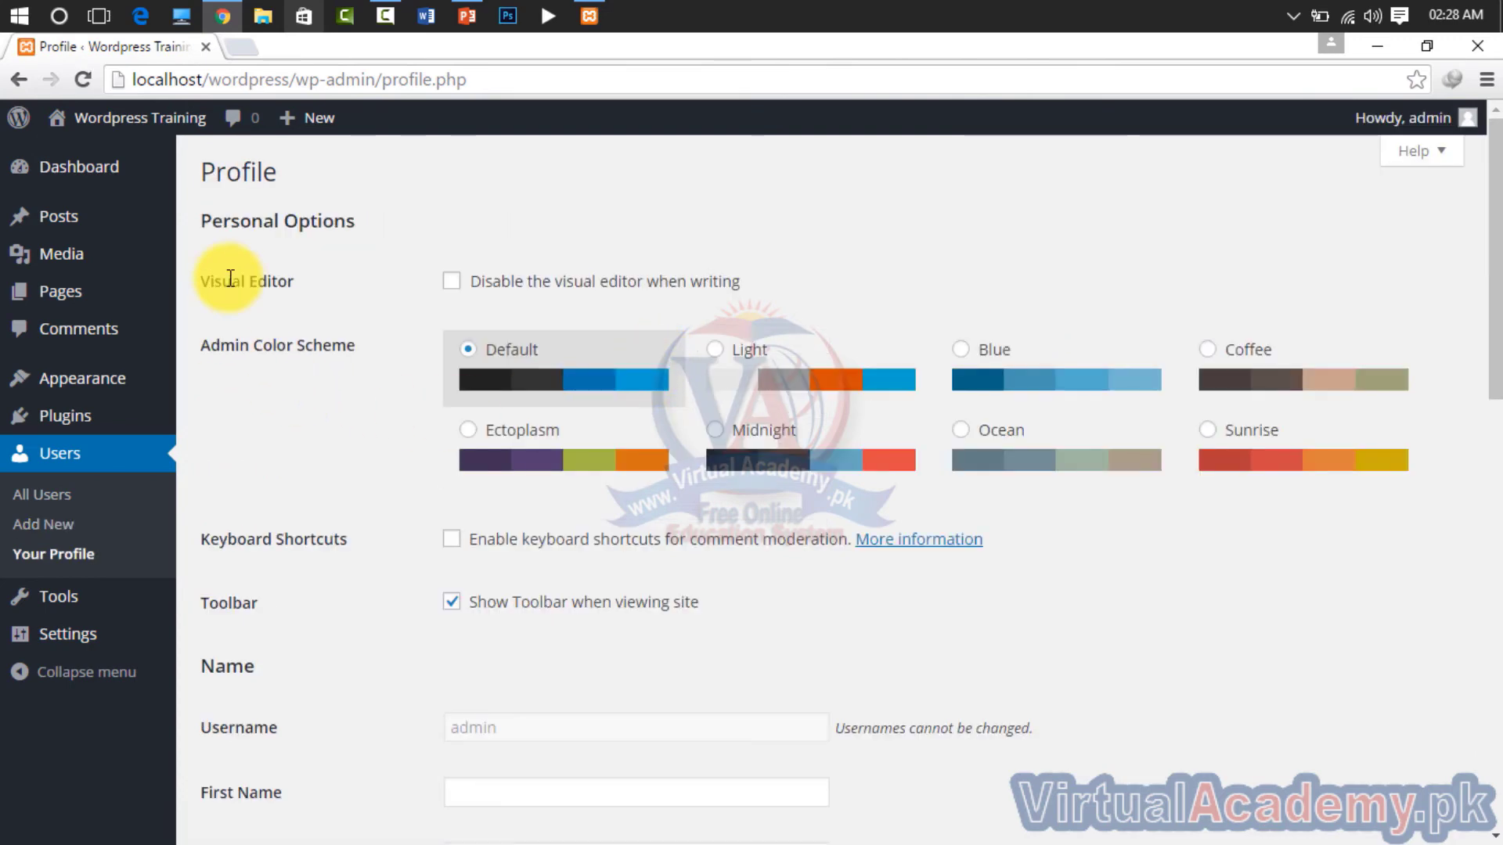
Examine the Profile page's fields for name, contact info, biography, profile picture and account management
double_click(266, 172)
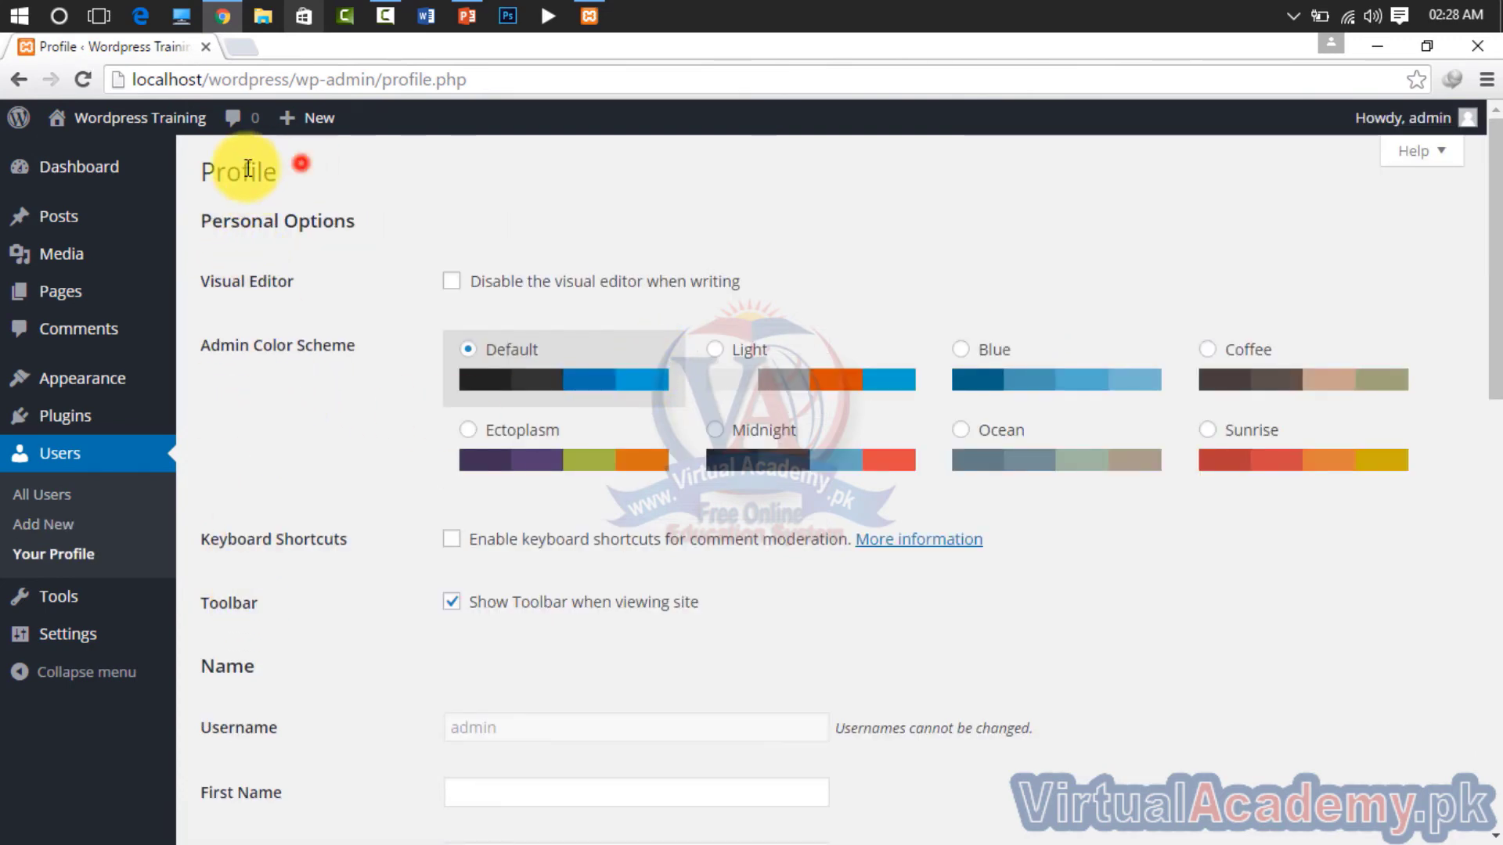
scroll(392, 688, "down", 4)
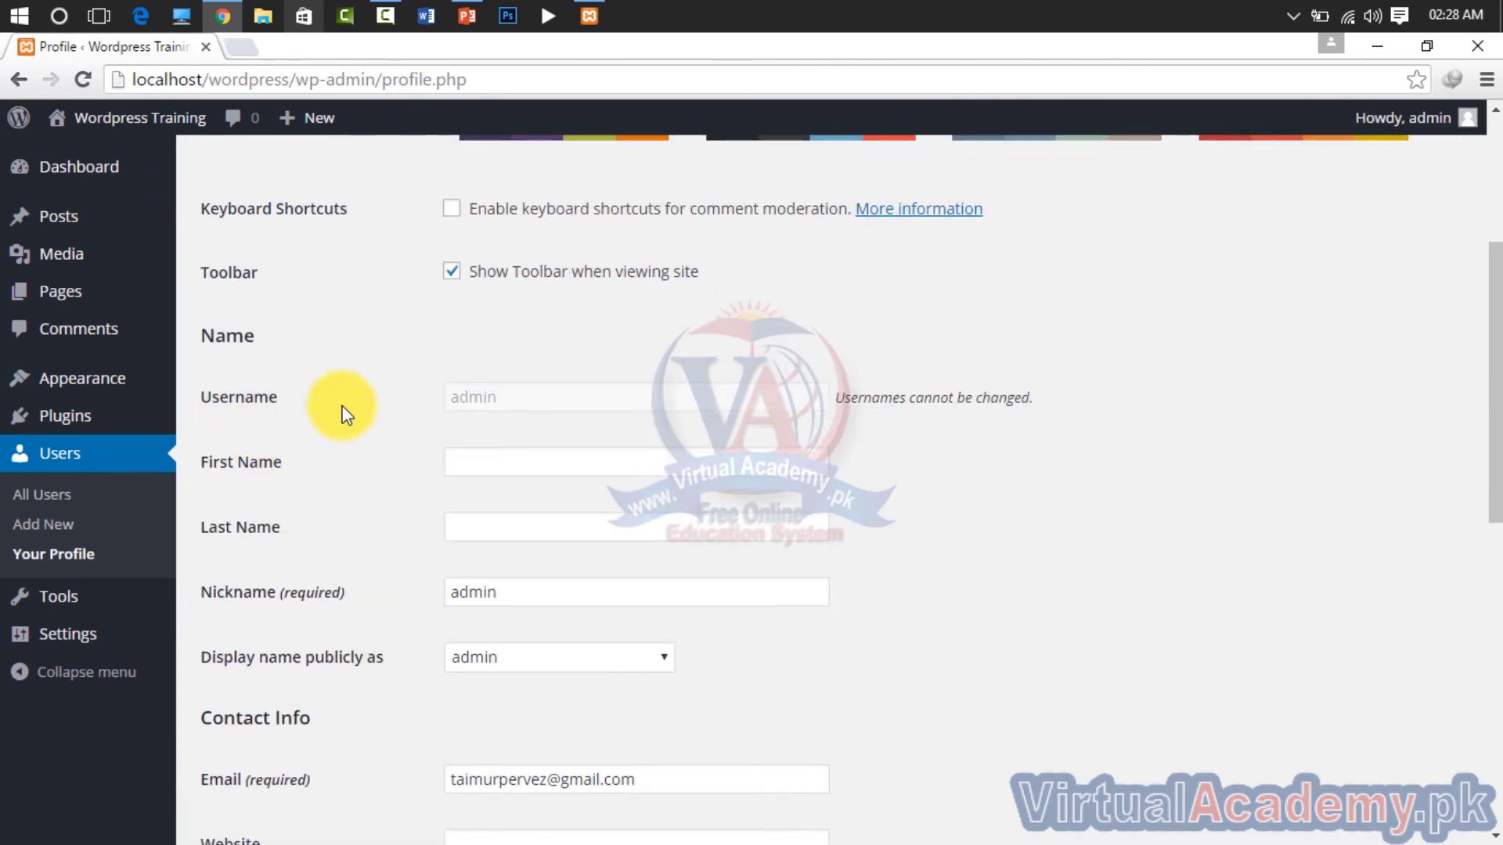
left_click_drag(594, 396, 331, 399)
left_click(477, 461)
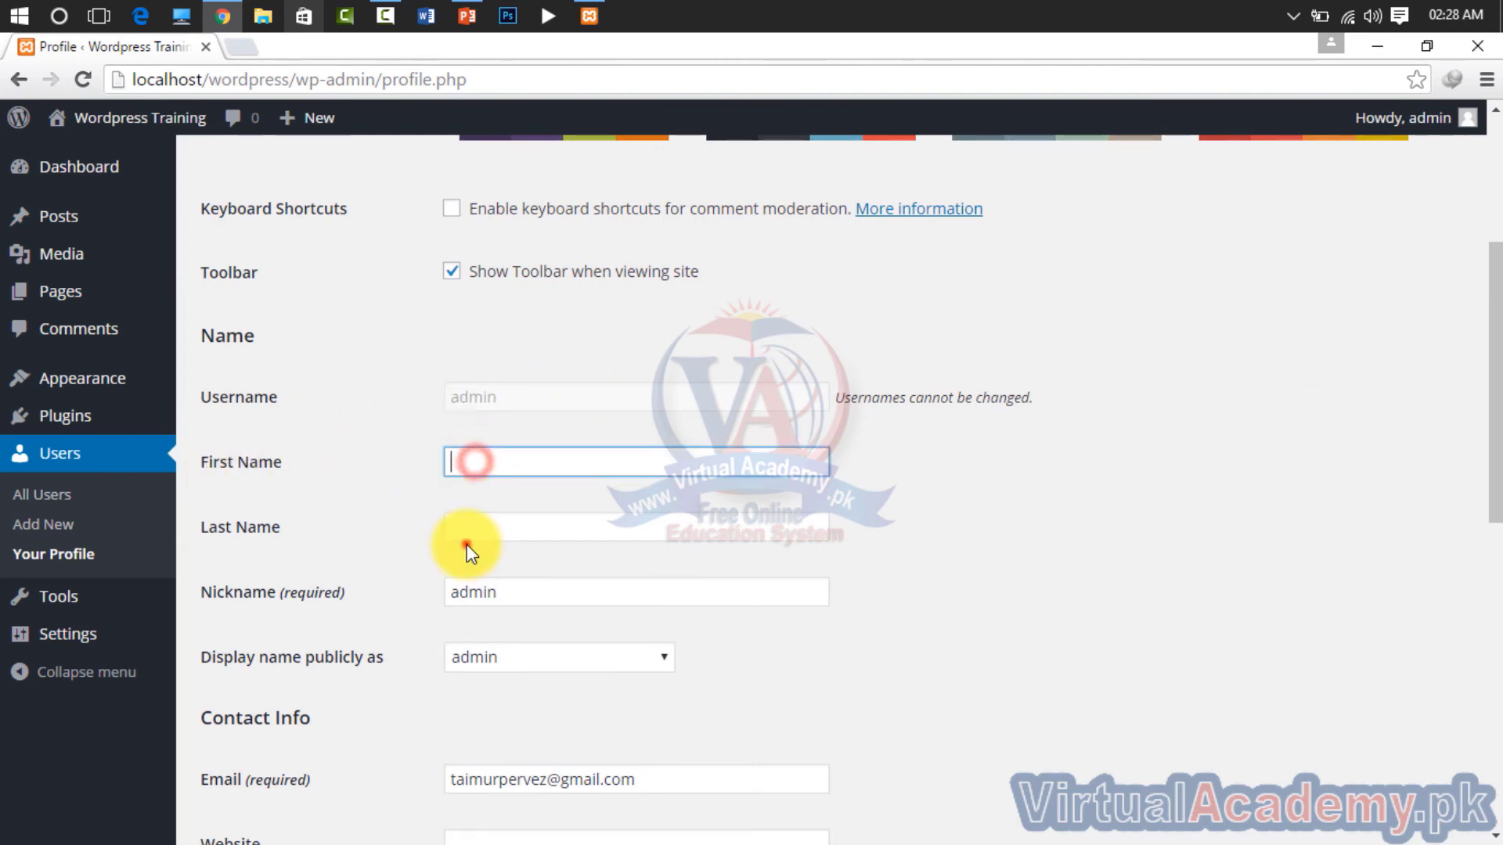
scroll(468, 543, "down", 4)
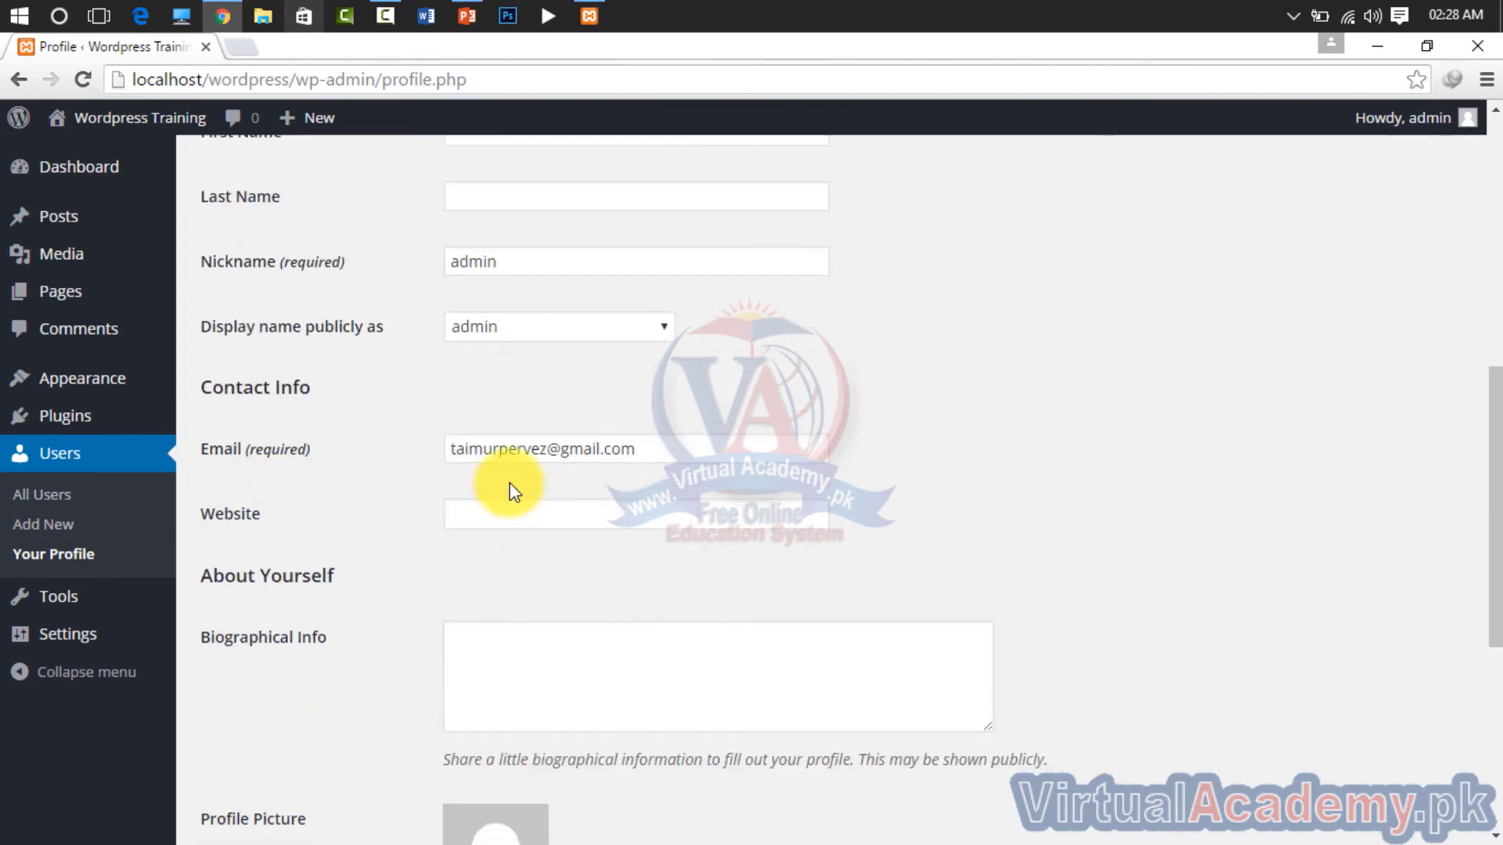
left_click(505, 507)
scroll(504, 499, "down", 3)
left_click(519, 488)
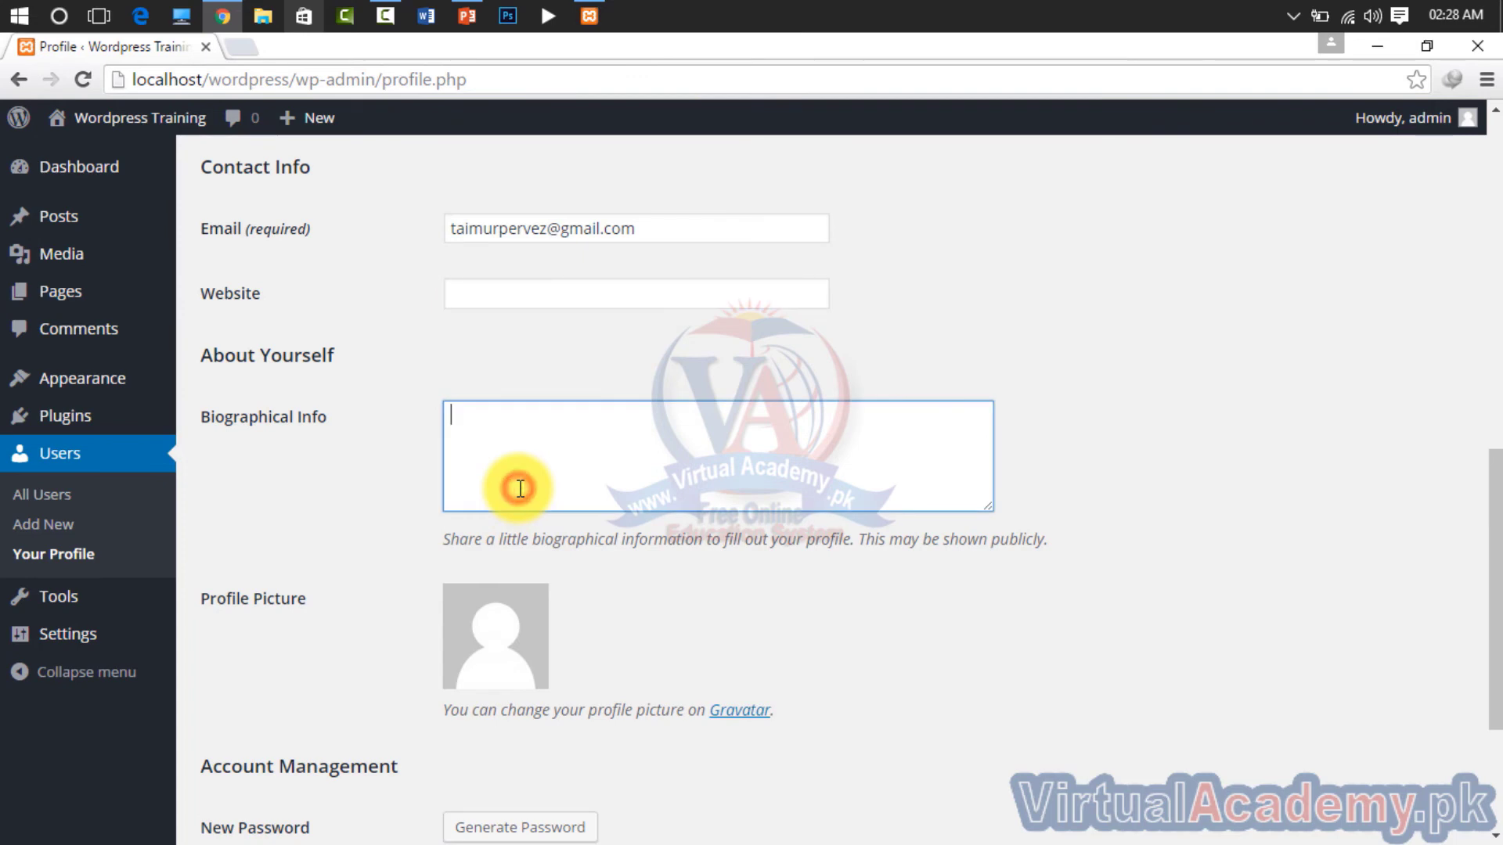
scroll(519, 488, "down", 2)
scroll(505, 538, "down", 2)
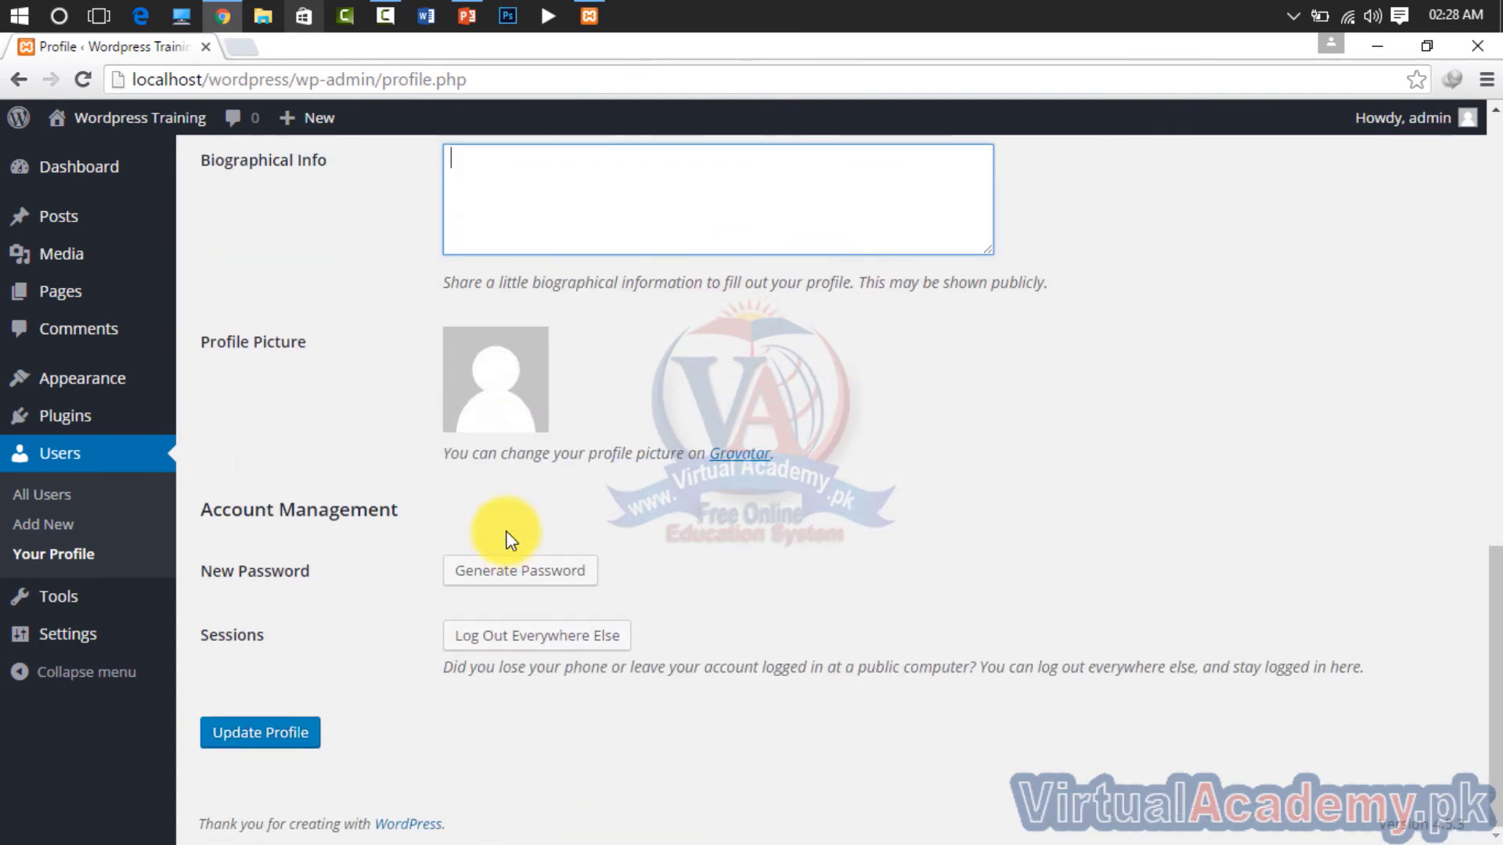
Visit the Wordpress Training site's front end from the Profile page and return to the Dashboard
scroll(500, 626, "up", 10)
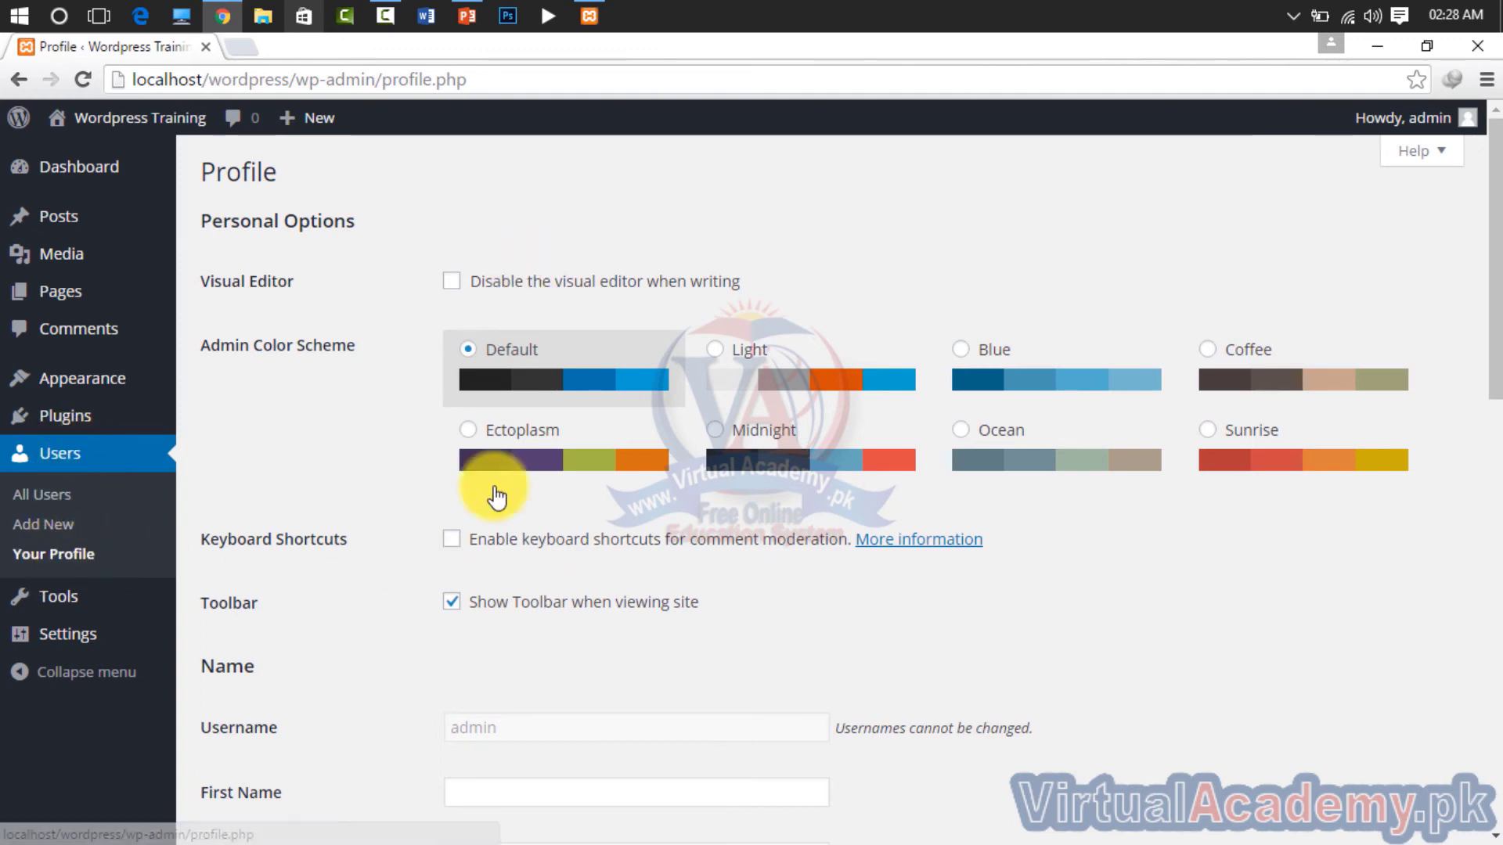
mouse_move(1401, 118)
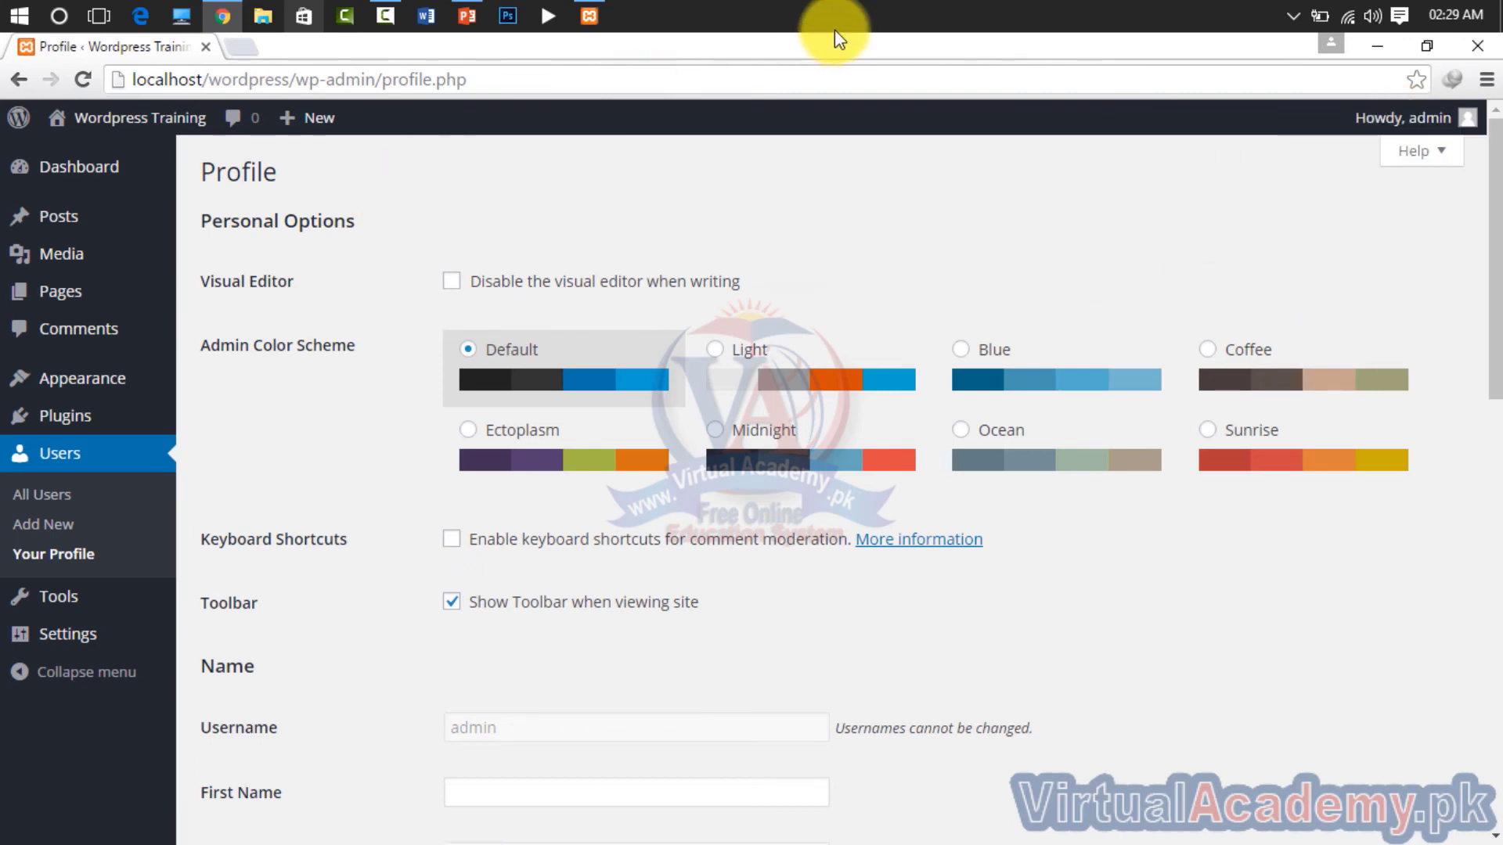
left_click(124, 118)
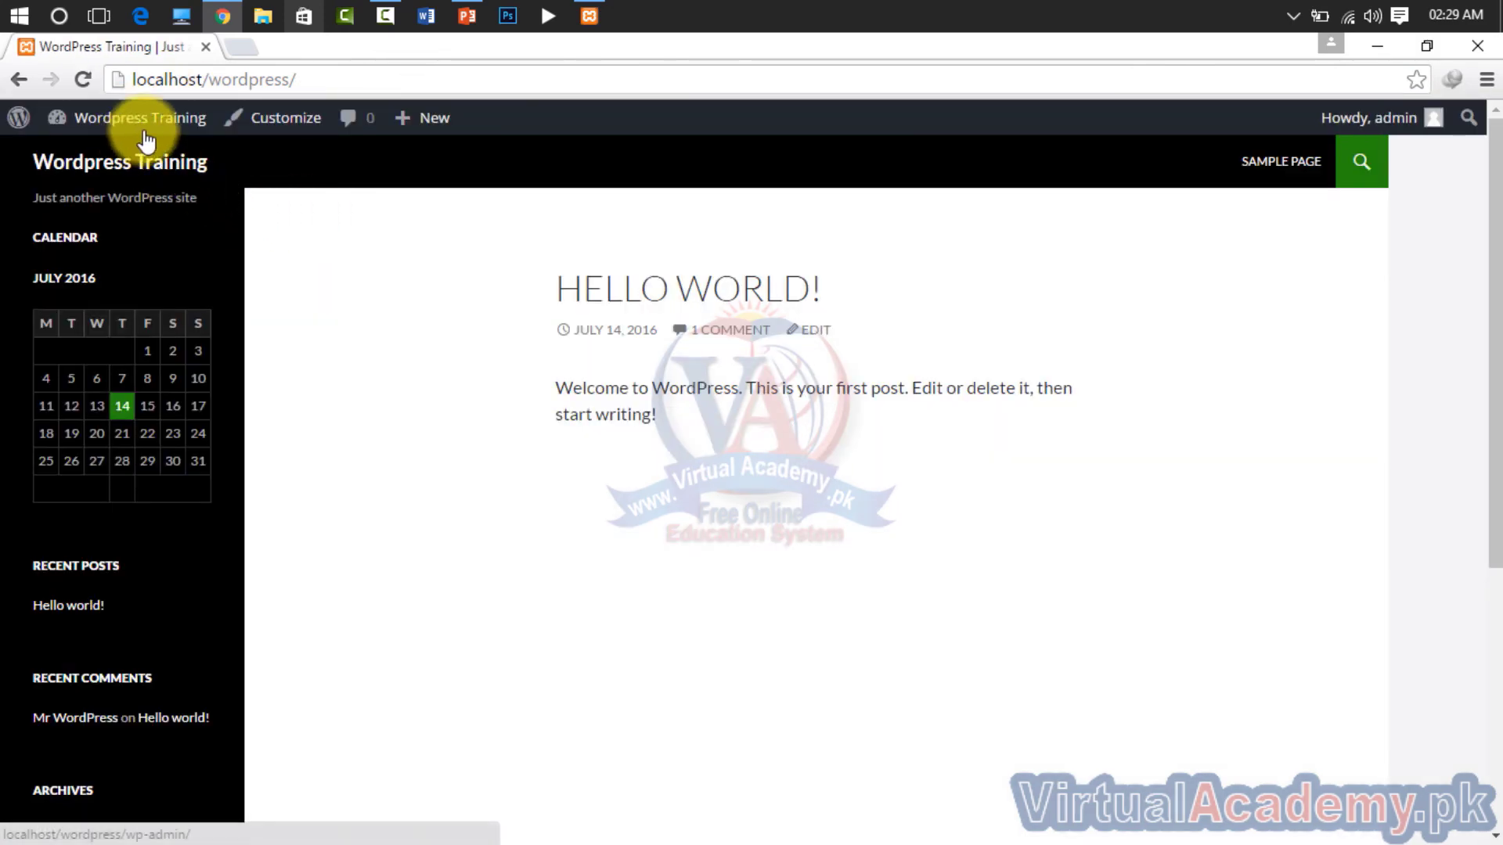
mouse_move(209, 125)
left_click(108, 157)
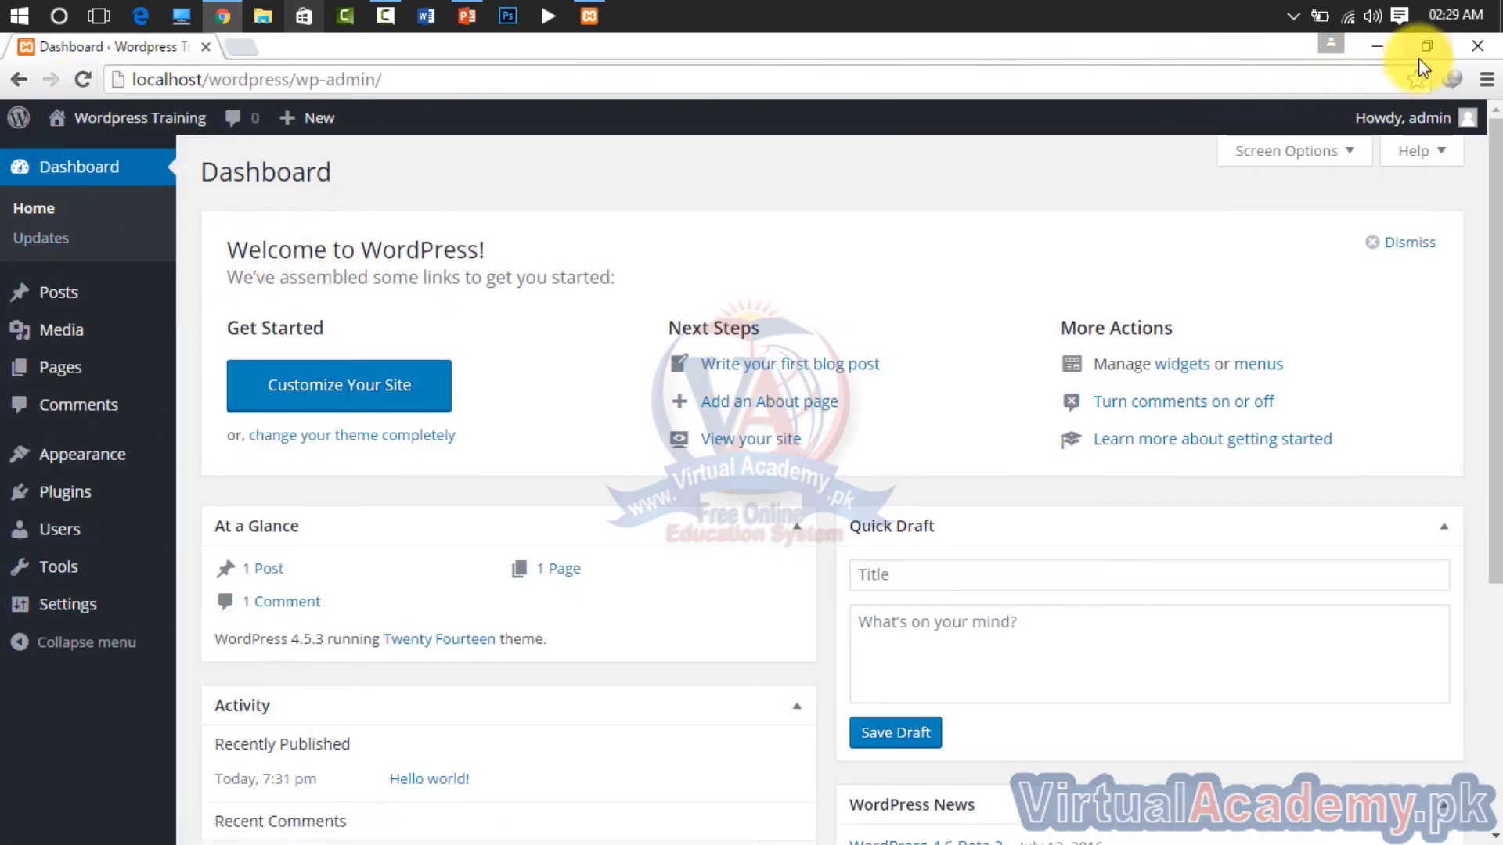
Check the Dashboard's responsive layout by shrinking the browser window, toggling the collapsed admin menu, and widening the window in stages back to full screen
left_click(1425, 50)
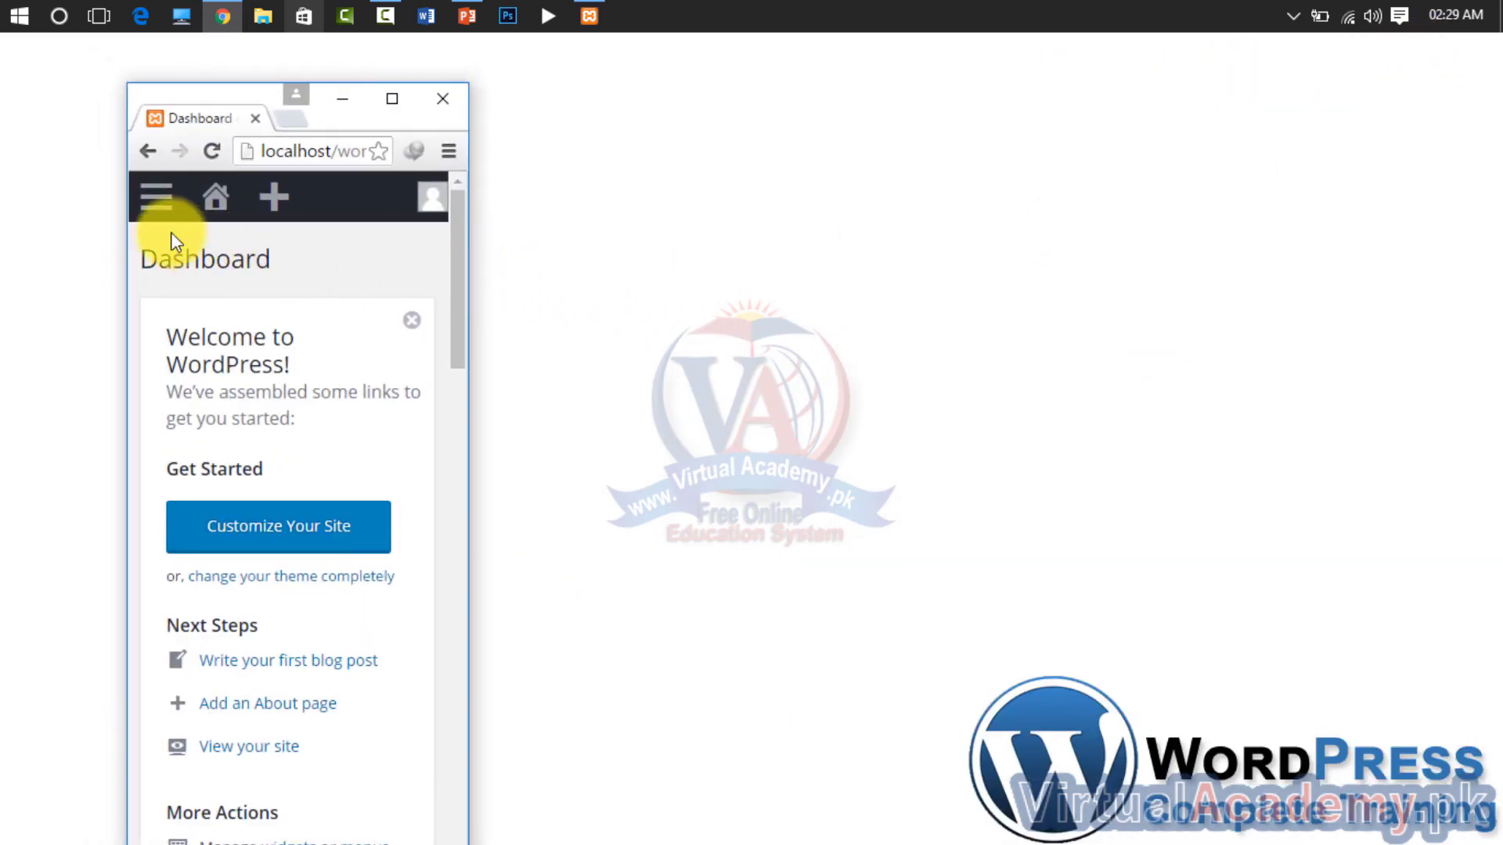
left_click(153, 196)
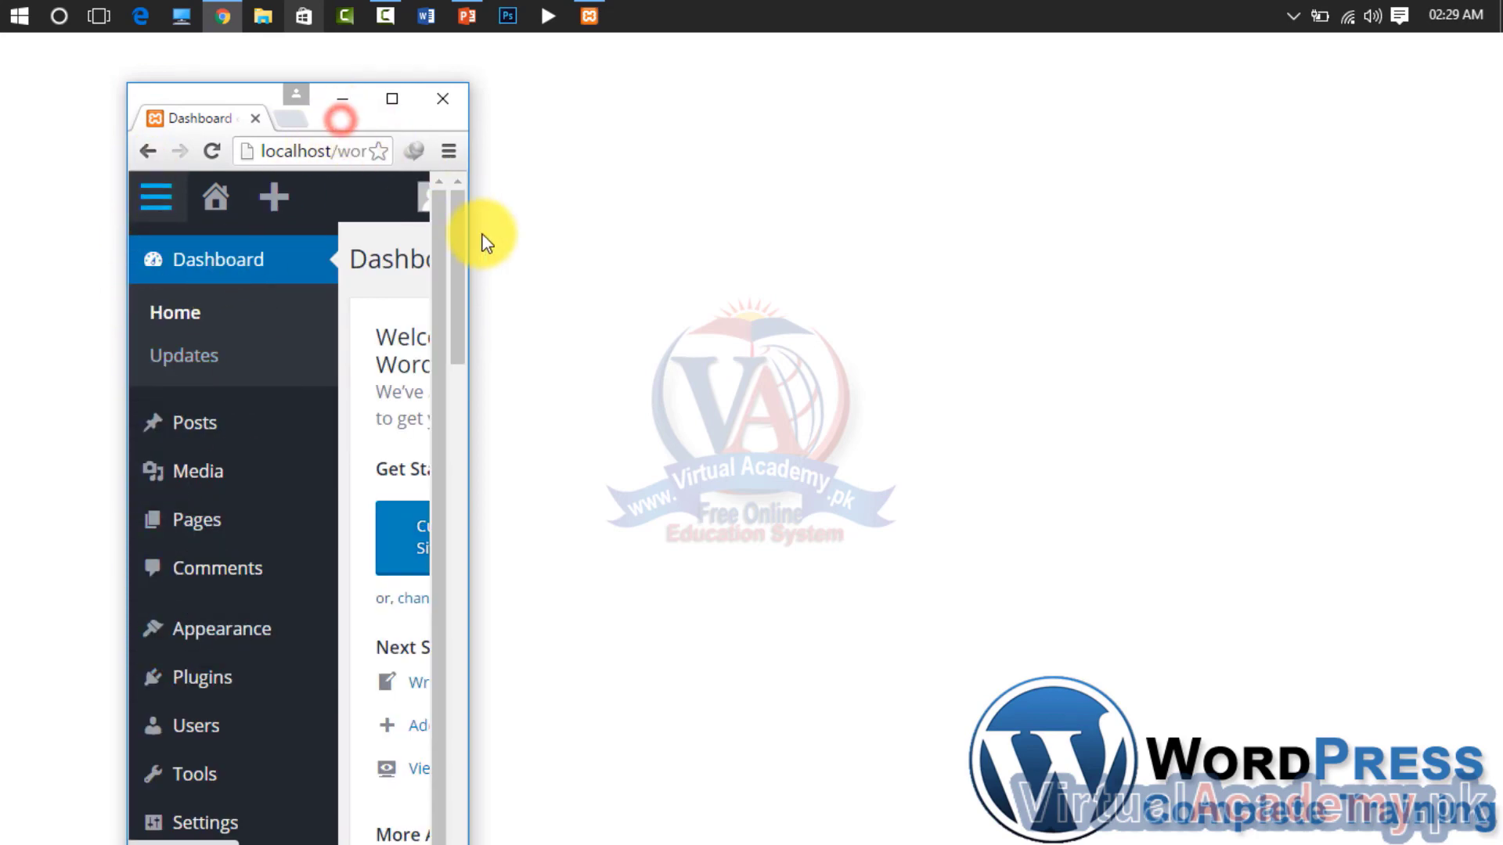
left_click_drag(470, 235, 760, 238)
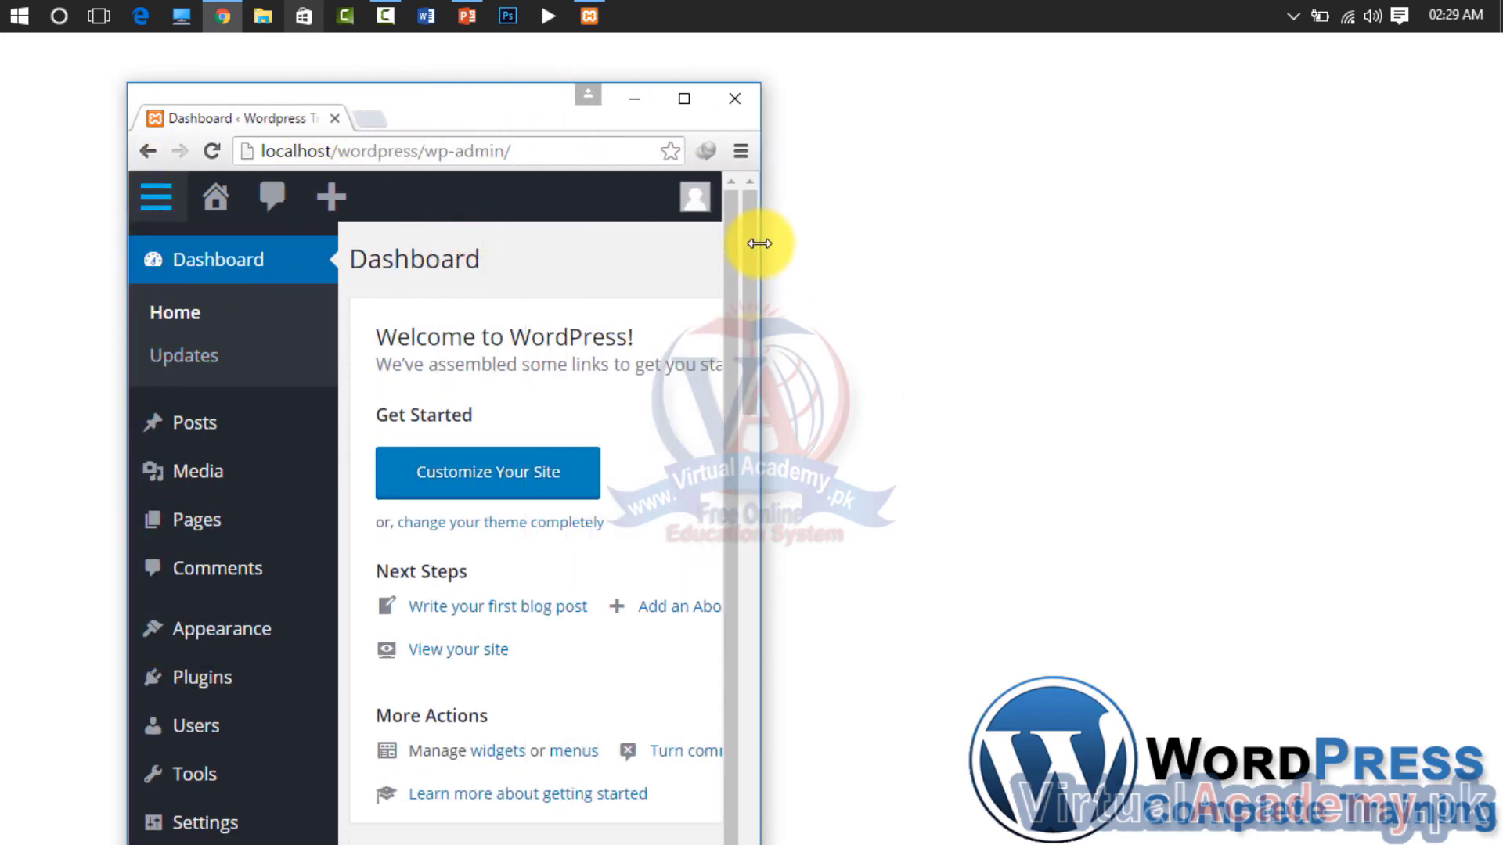
left_click(153, 197)
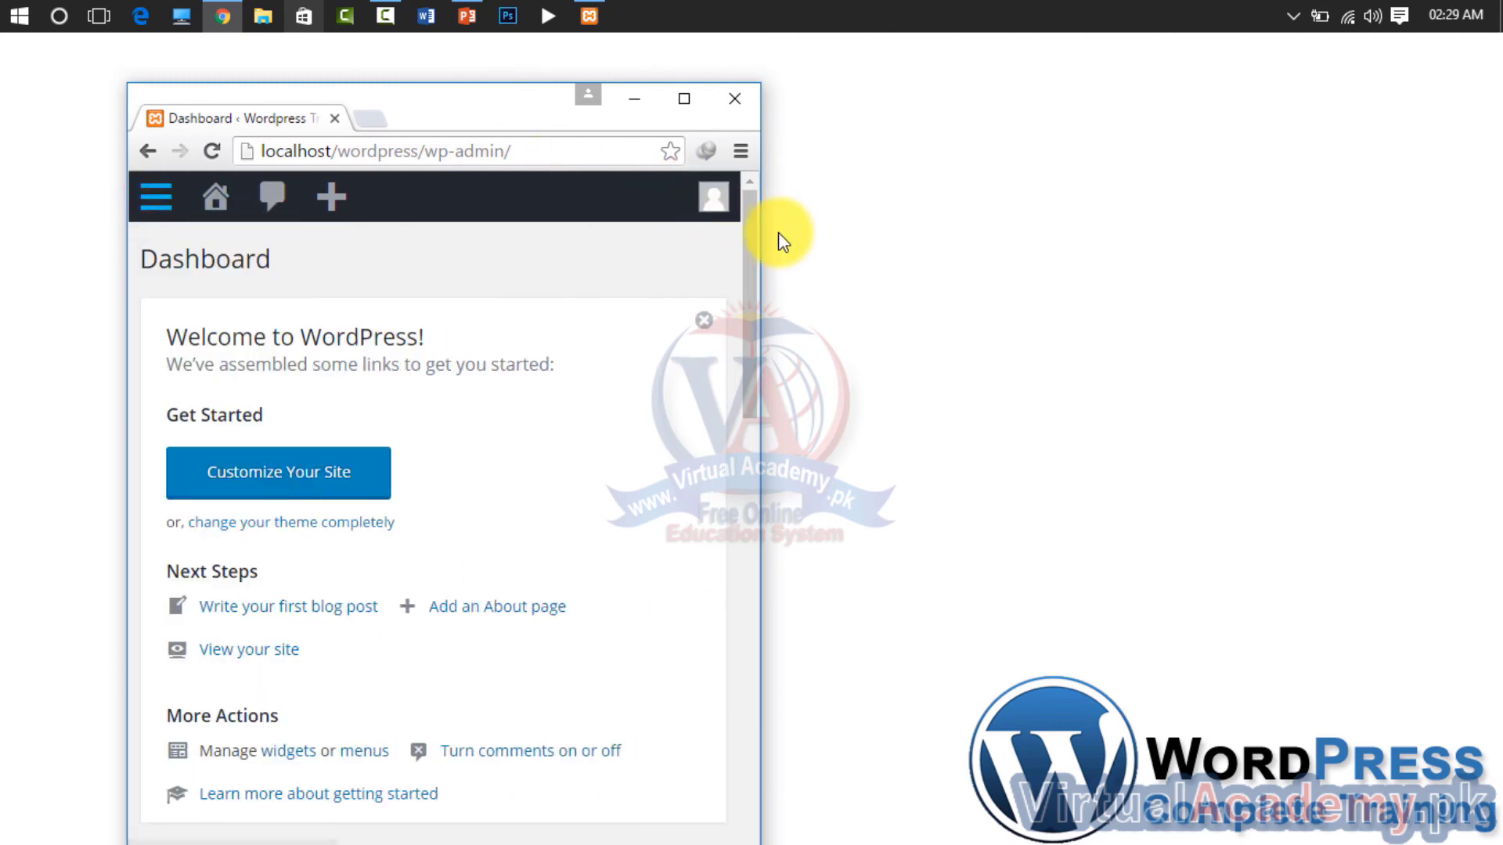
left_click_drag(759, 238, 1125, 265)
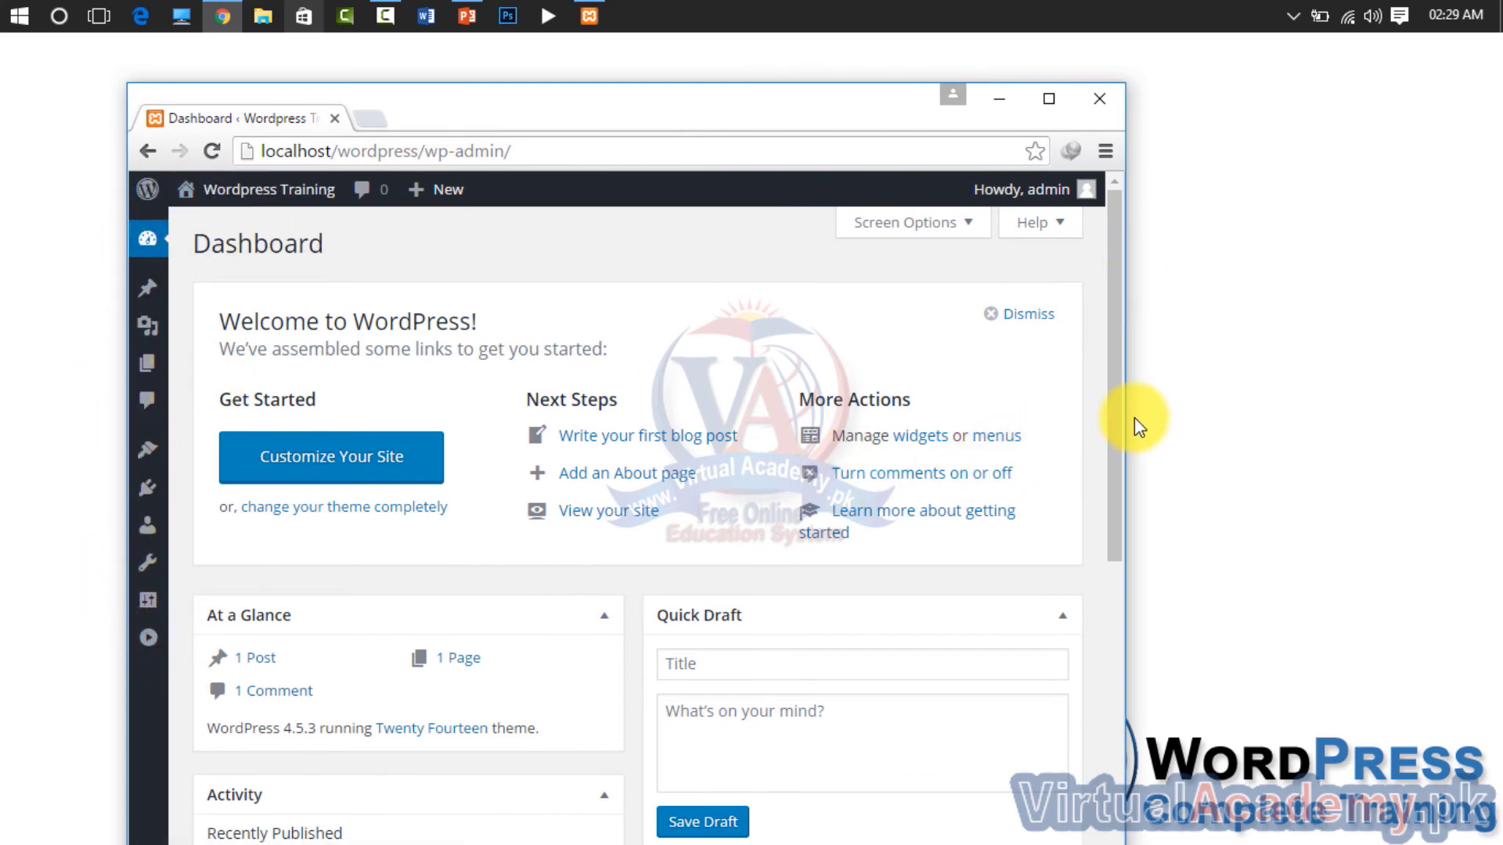
left_click_drag(1127, 413, 1423, 418)
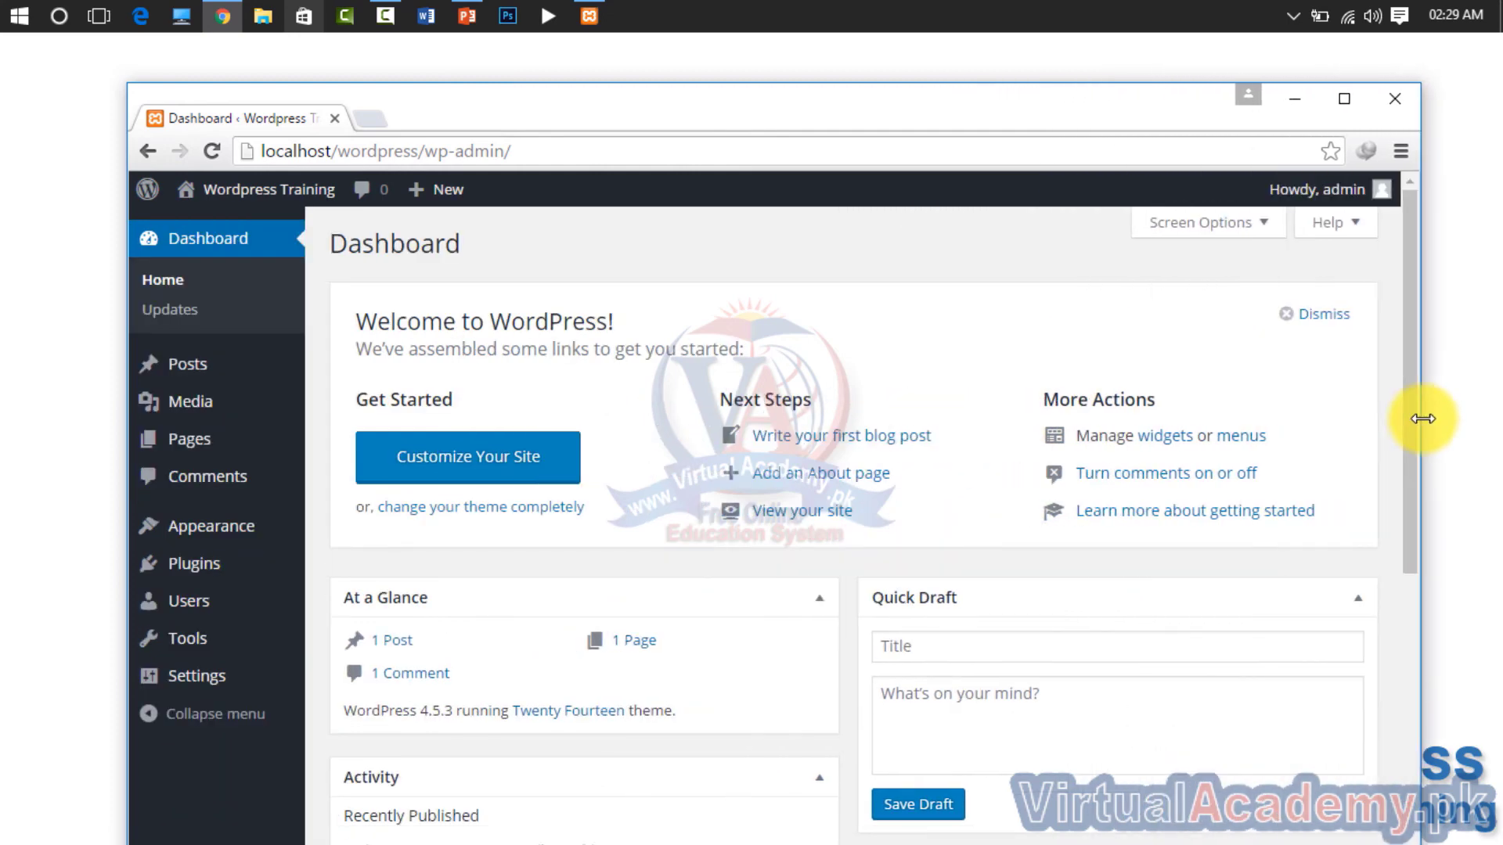
left_click(1344, 95)
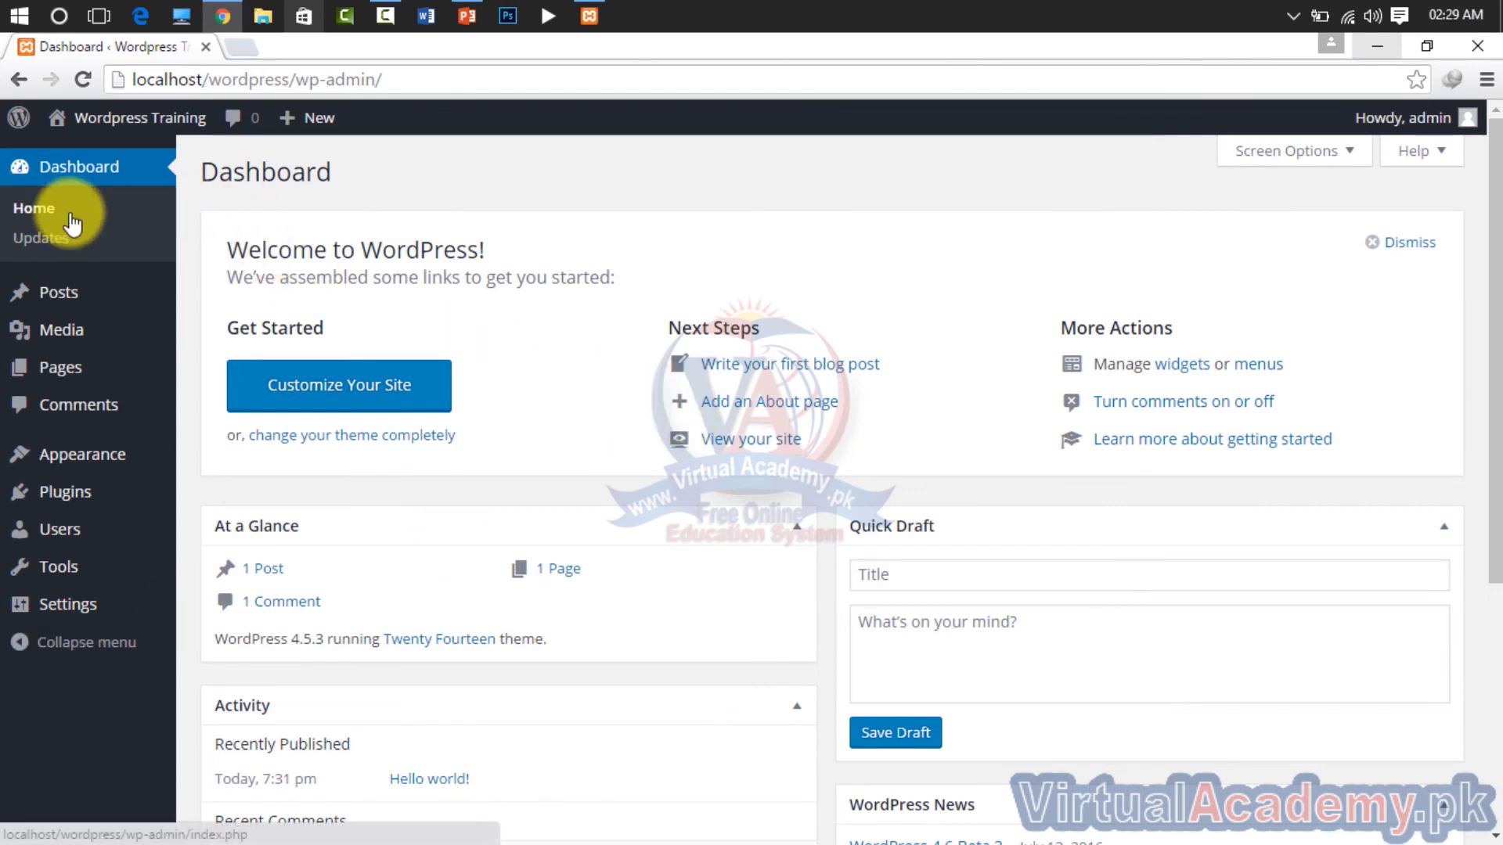
Open the WordPress Updates page and highlight the update status lines for Plugins and Themes
left_click(43, 245)
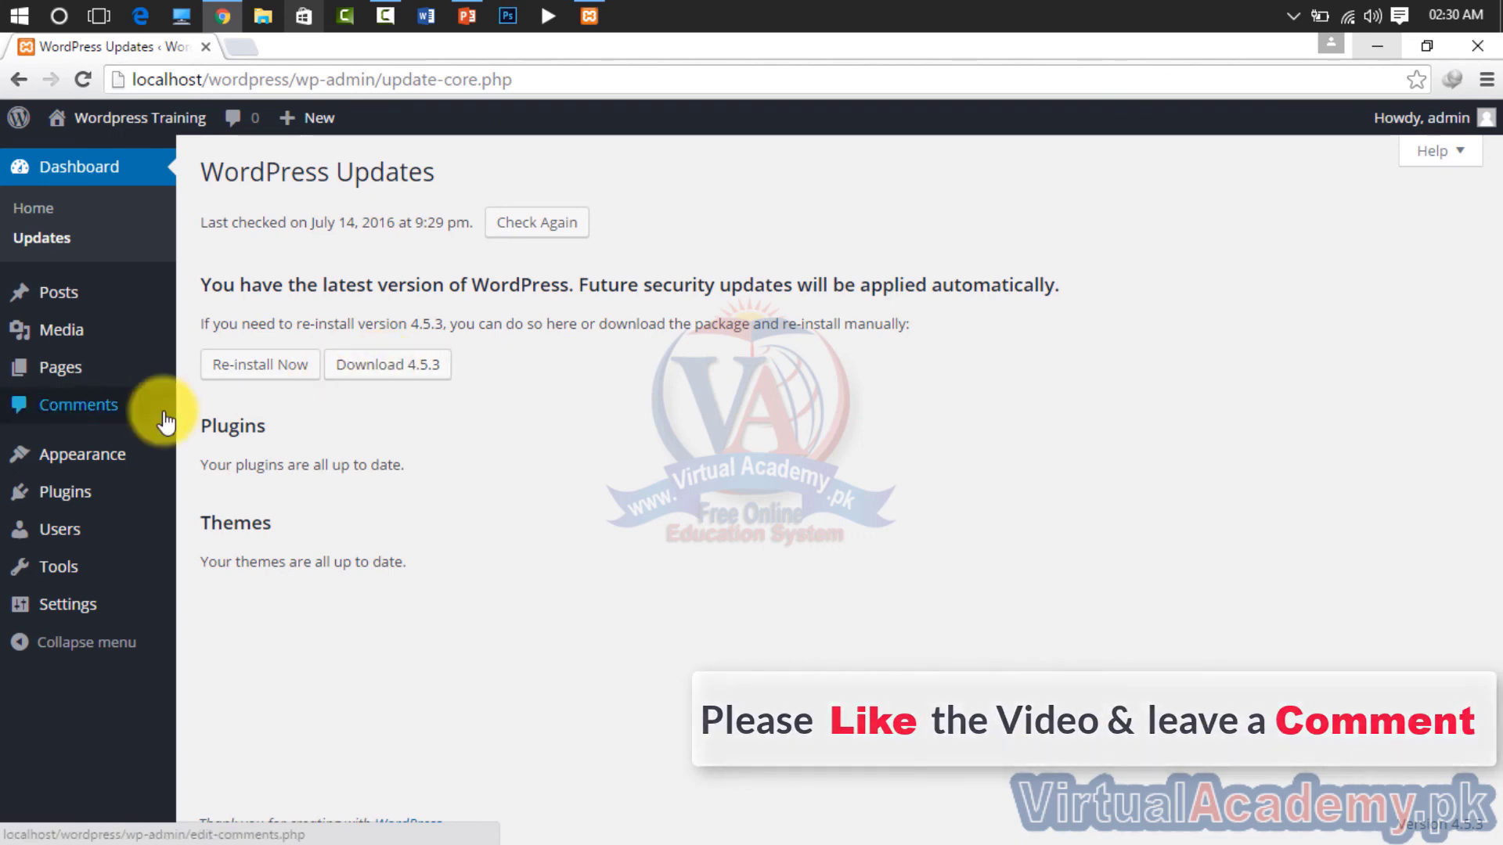
left_click_drag(410, 464, 196, 470)
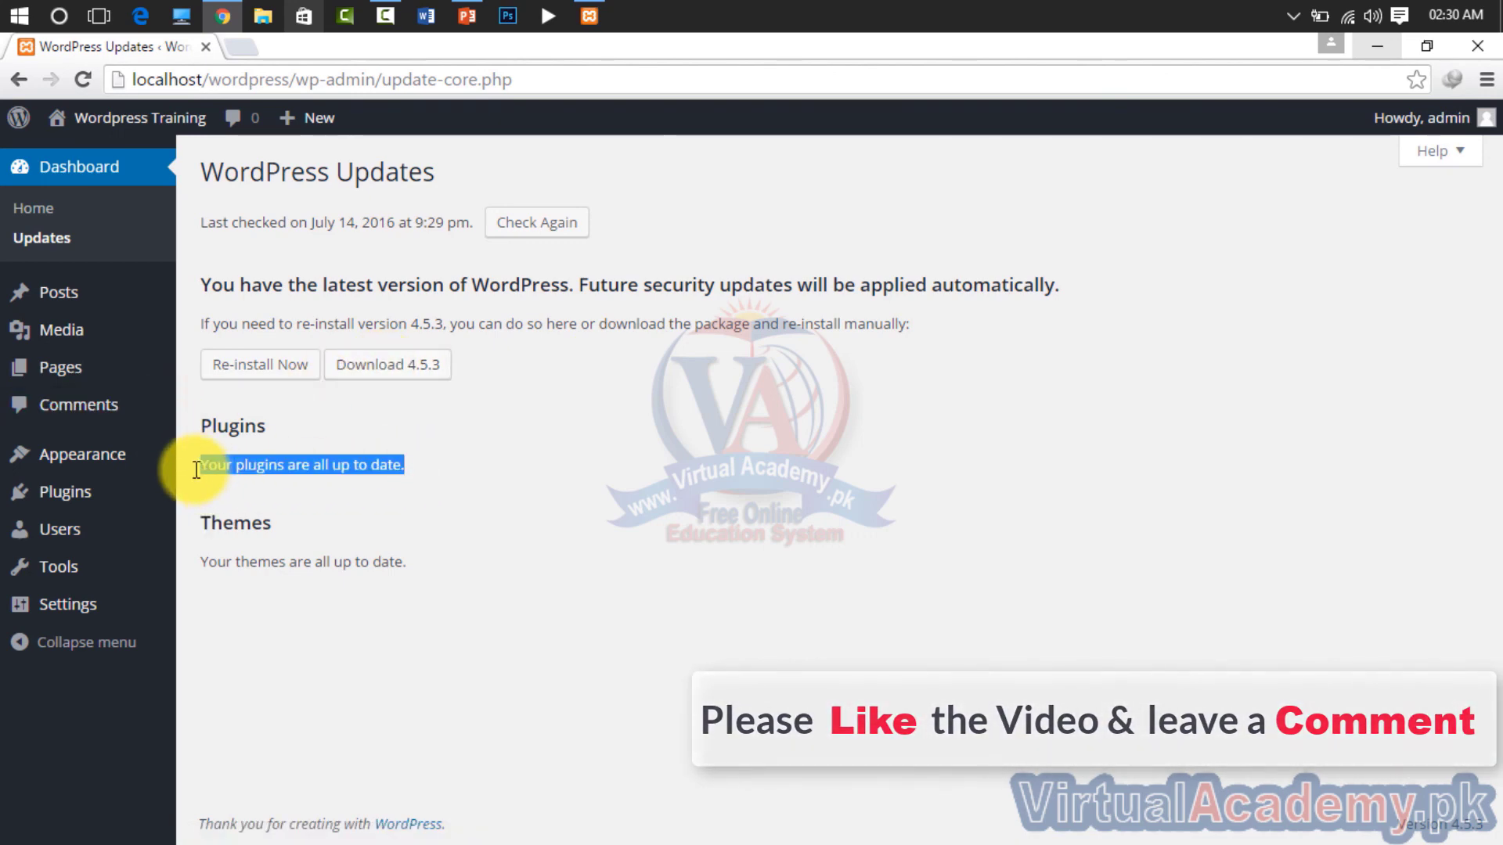
left_click_drag(396, 562, 233, 563)
left_click_drag(412, 562, 200, 562)
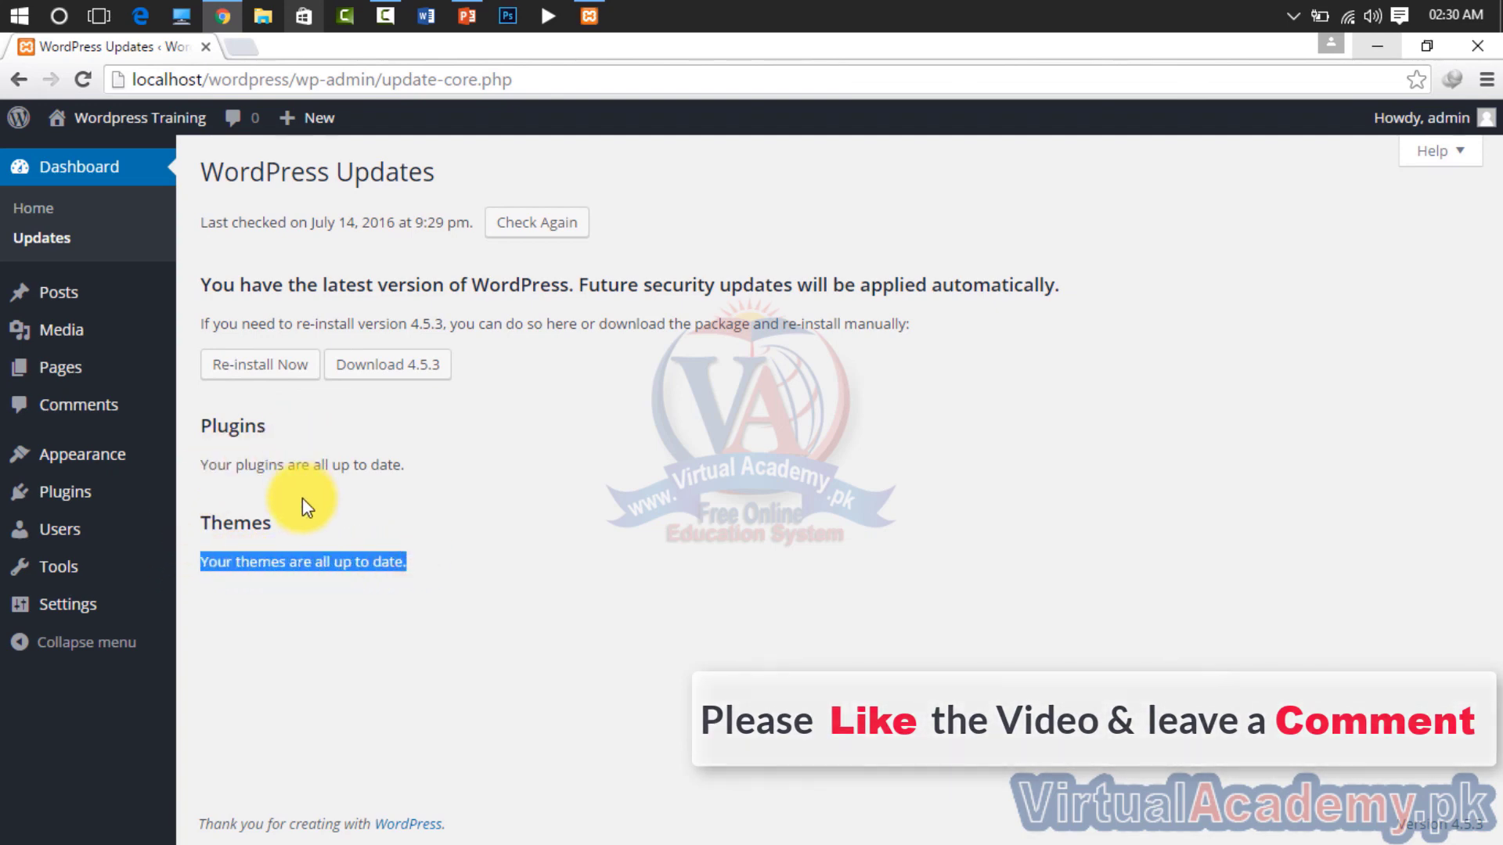